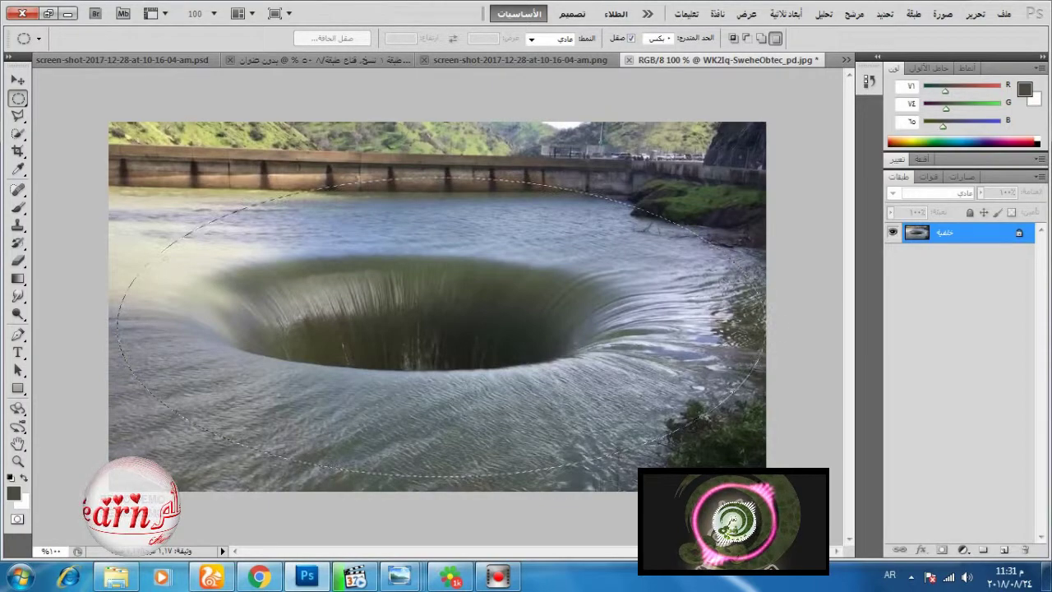
Step: Center the elliptical selection on the water hole and move the selected area into the sea image document
{"action": "left_click_drag", "start_coordinate": [490, 313], "coordinate": [482, 328]}
{"action": "left_click", "coordinate": [19, 80]}
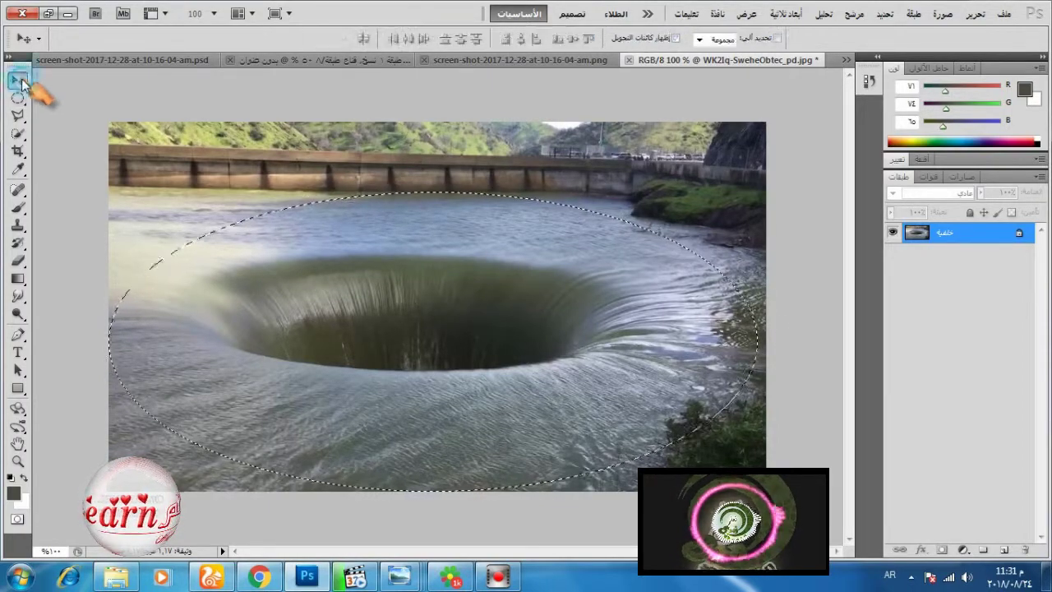
{"action": "mouse_move", "coordinate": [432, 258]}
{"action": "left_mouse_down"}
{"action": "mouse_move", "coordinate": [420, 201]}
{"action": "mouse_move", "coordinate": [490, 61]}
{"action": "mouse_move", "coordinate": [422, 275]}
{"action": "left_mouse_up"}
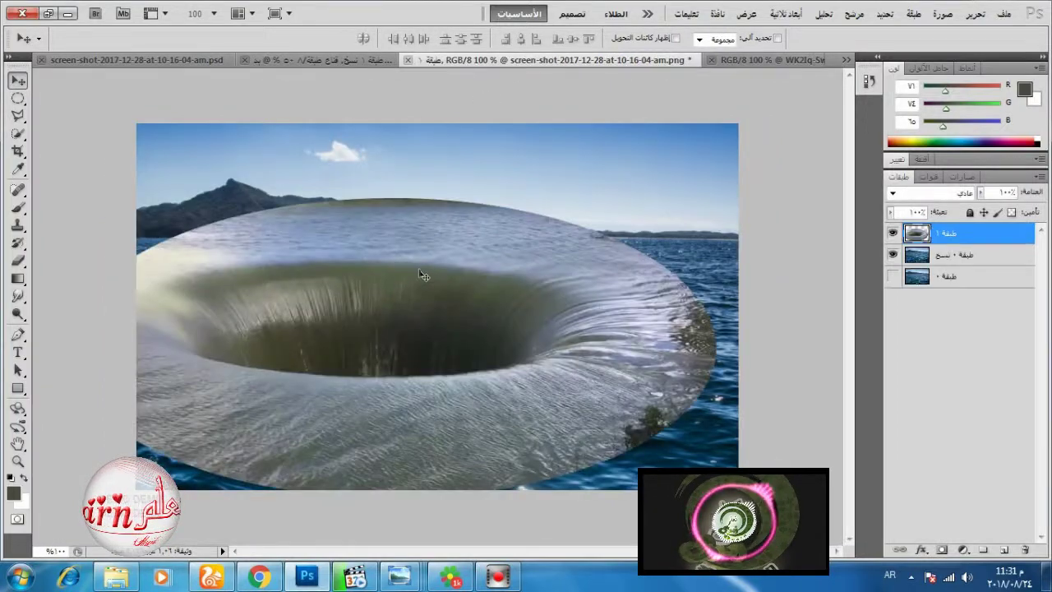
Step: Scale the pasted water hole proportionally to about 65% and place it on the sea below the horizon
{"action": "key", "text": "ctrl+t"}
{"action": "left_click_drag", "start_coordinate": [67, 199], "coordinate": [248, 304]}
{"action": "left_click_drag", "start_coordinate": [359, 354], "coordinate": [340, 295]}
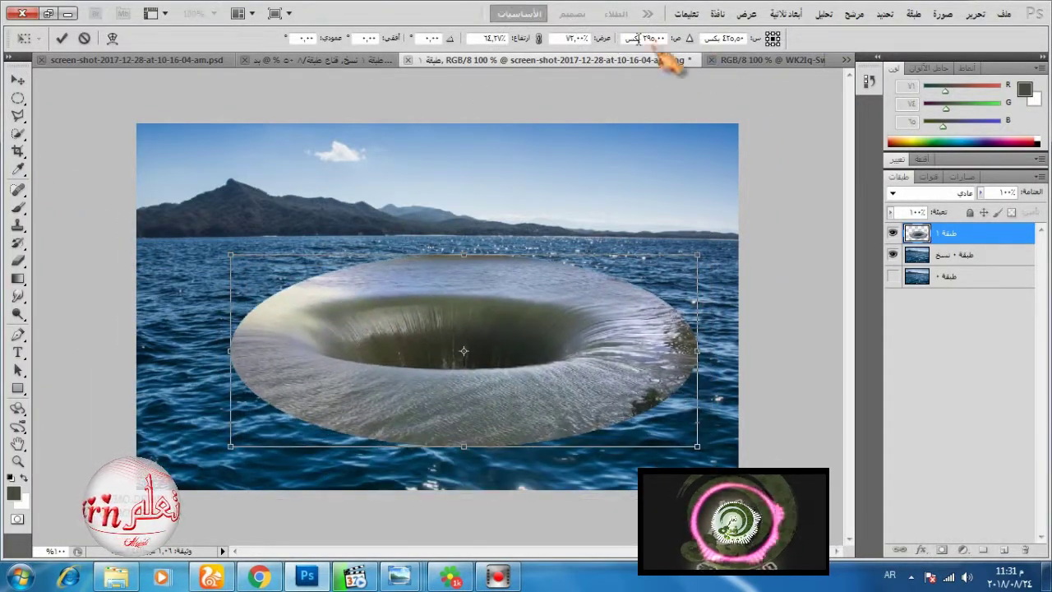
{"action": "left_click", "coordinate": [538, 41]}
{"action": "left_click_drag", "start_coordinate": [231, 244], "coordinate": [275, 264]}
{"action": "left_click_drag", "start_coordinate": [420, 287], "coordinate": [409, 278]}
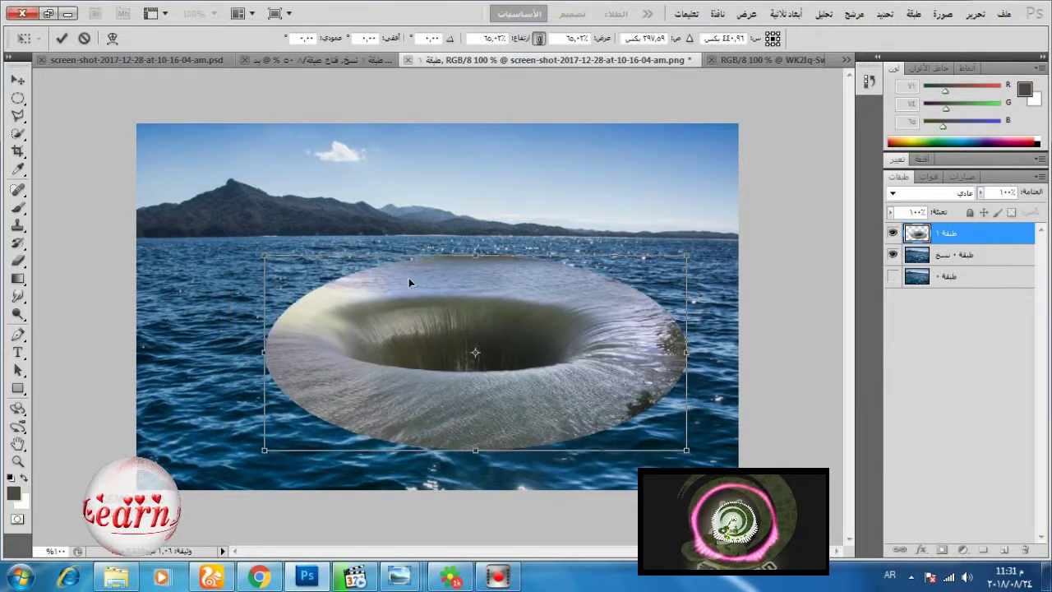
Step: Narrow the far edge of the water hole in perspective, enlarge it to about 78%, and apply the transformation
{"action": "right_click", "coordinate": [351, 284]}
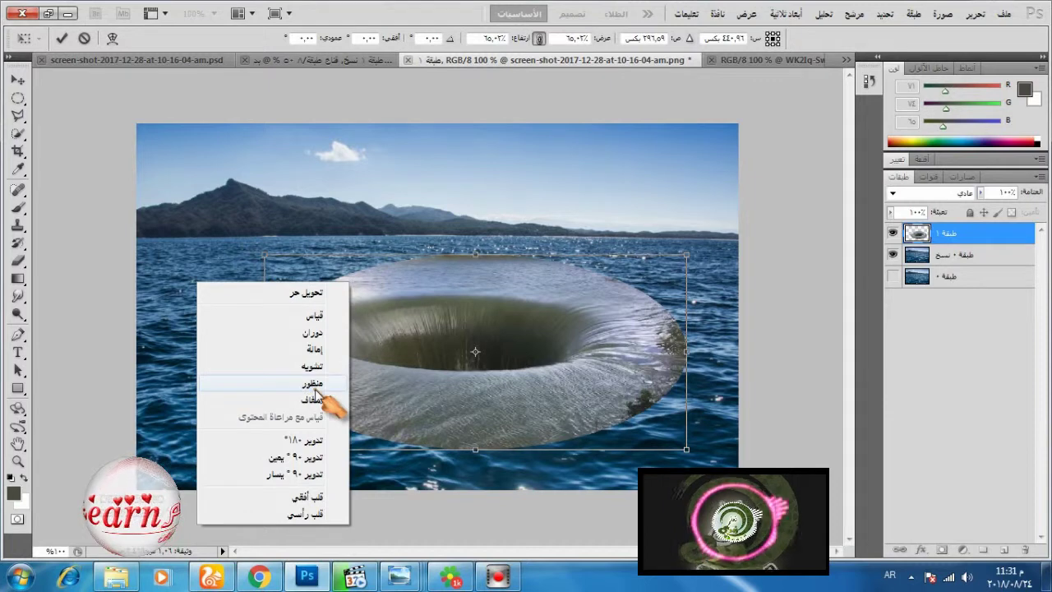
{"action": "left_click", "coordinate": [316, 389]}
{"action": "left_click_drag", "start_coordinate": [266, 256], "coordinate": [308, 295]}
{"action": "right_click", "coordinate": [364, 307]}
{"action": "left_click", "coordinate": [348, 320]}
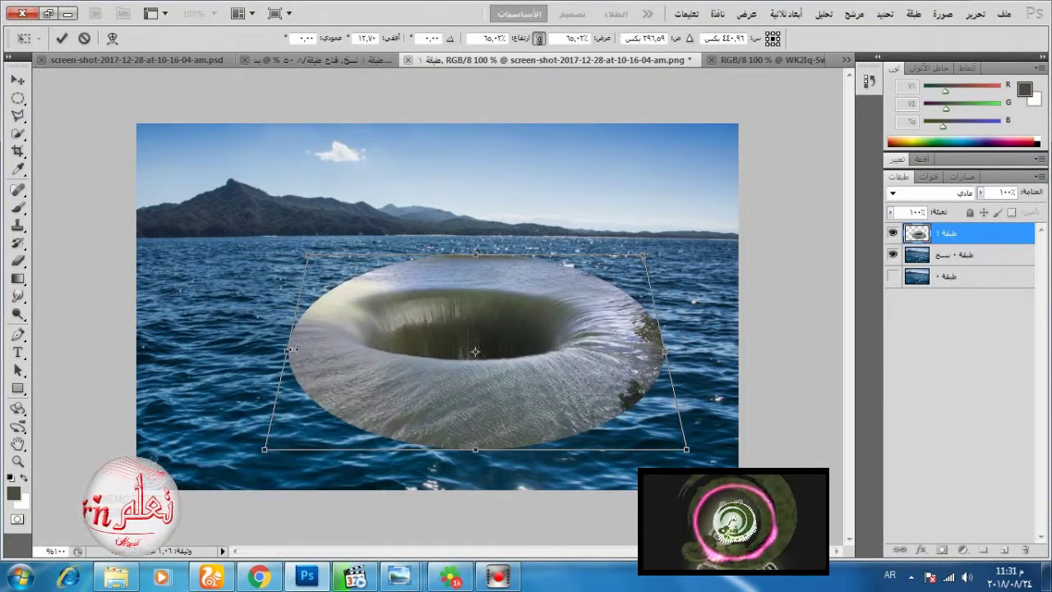
{"action": "left_click_drag", "start_coordinate": [265, 449], "coordinate": [189, 488]}
{"action": "left_click_drag", "start_coordinate": [402, 446], "coordinate": [407, 439]}
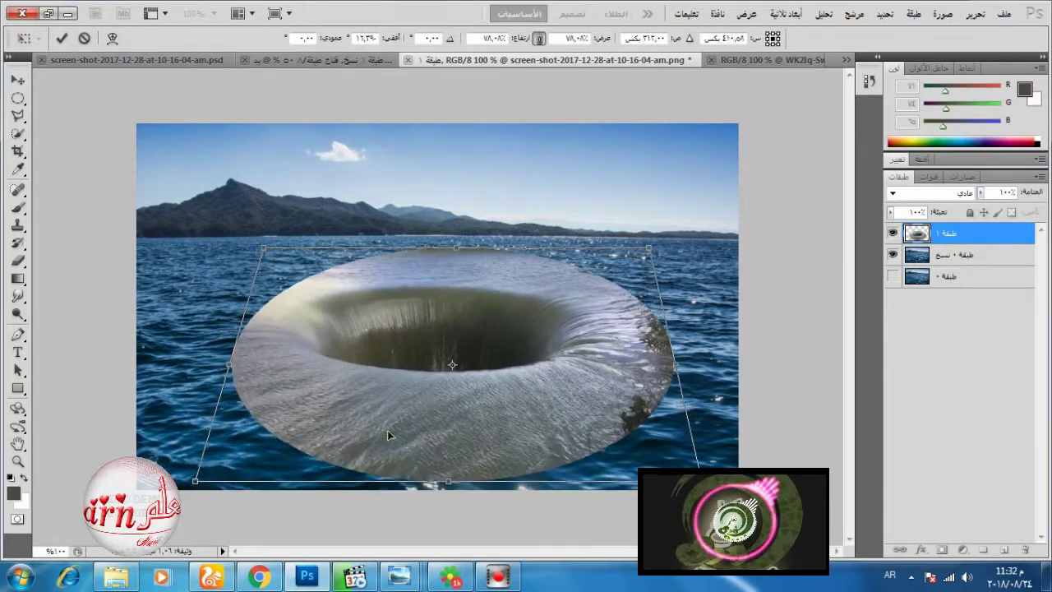
{"action": "left_click", "coordinate": [62, 39]}
Step: Transform the water hole layer again, tapering its far edge further inward with Perspective
{"action": "left_click", "coordinate": [675, 38]}
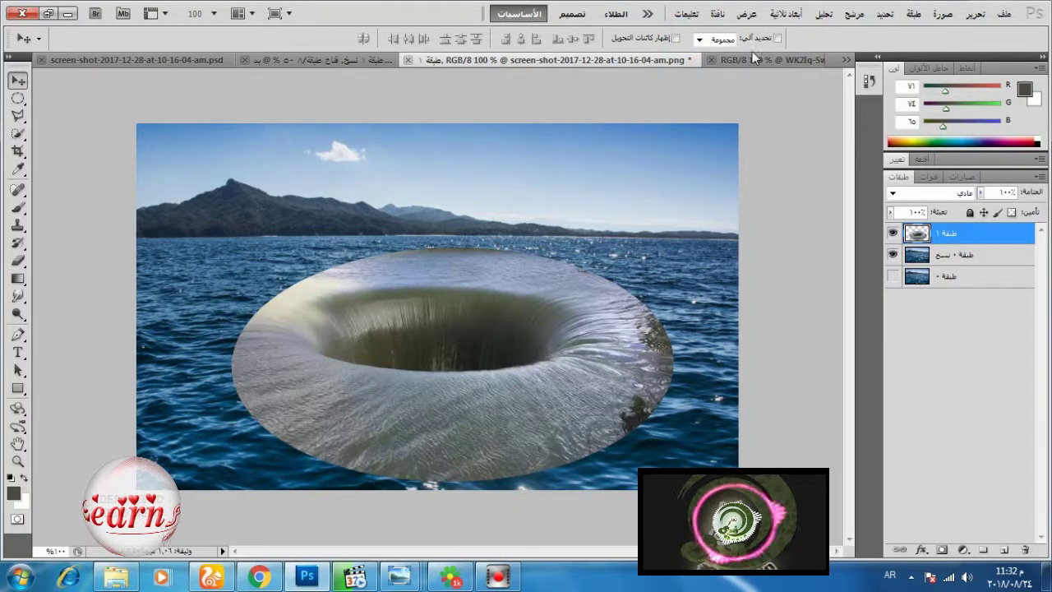
{"action": "left_click", "coordinate": [976, 14]}
{"action": "left_click", "coordinate": [776, 296]}
{"action": "right_click", "coordinate": [530, 289]}
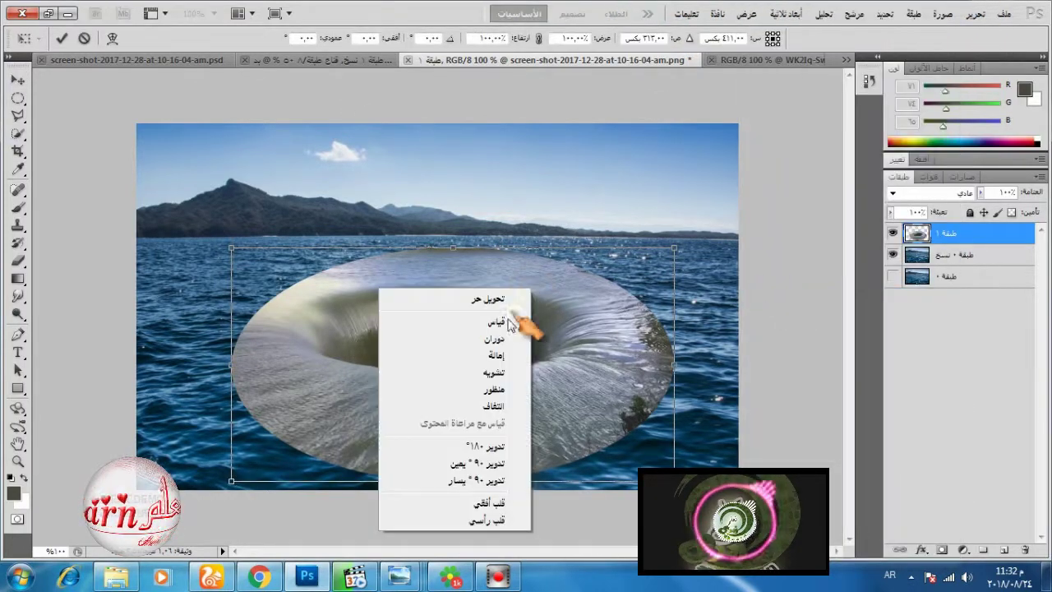
{"action": "left_click", "coordinate": [496, 406]}
{"action": "right_click", "coordinate": [486, 368]}
{"action": "left_click", "coordinate": [453, 229]}
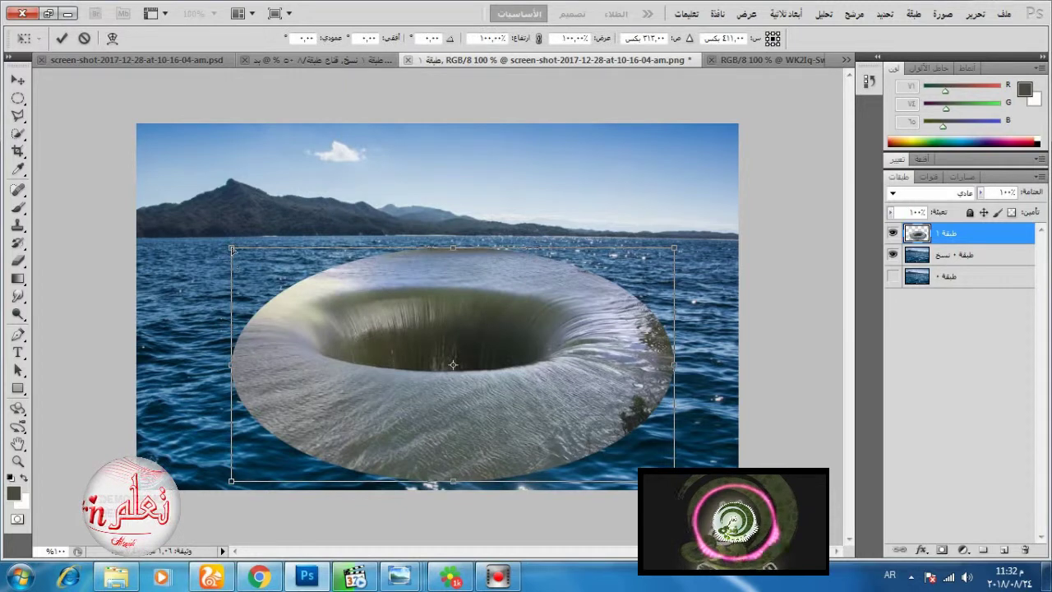
{"action": "left_click_drag", "start_coordinate": [233, 250], "coordinate": [301, 293]}
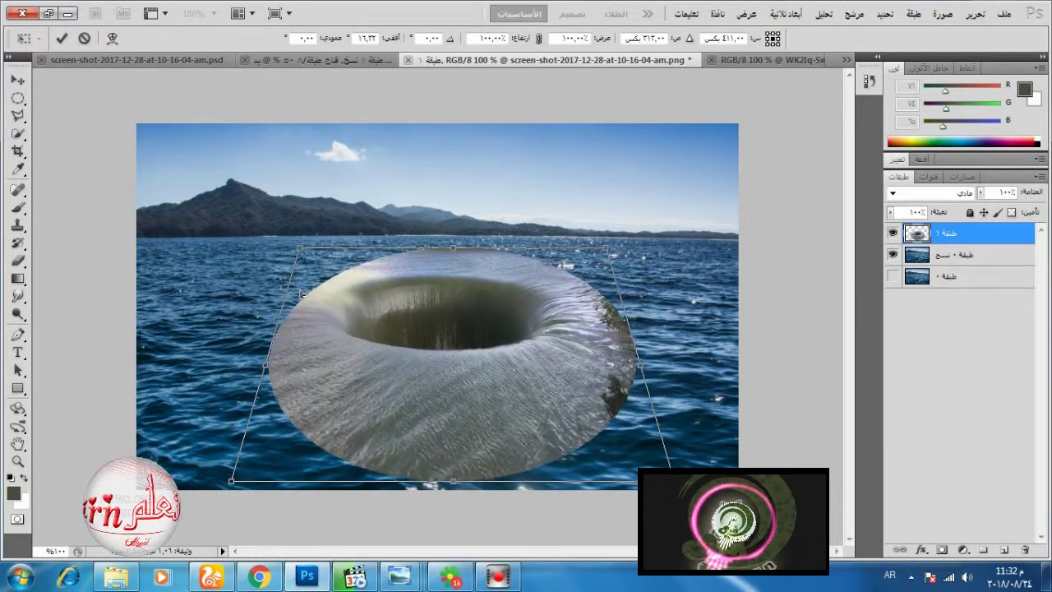
Step: Scale the tapered hole to about 113% width and 96% height, keeping it below the horizon, and apply the transformation
{"action": "right_click", "coordinate": [348, 291]}
{"action": "left_click", "coordinate": [314, 304]}
{"action": "left_click_drag", "start_coordinate": [607, 249], "coordinate": [646, 239]}
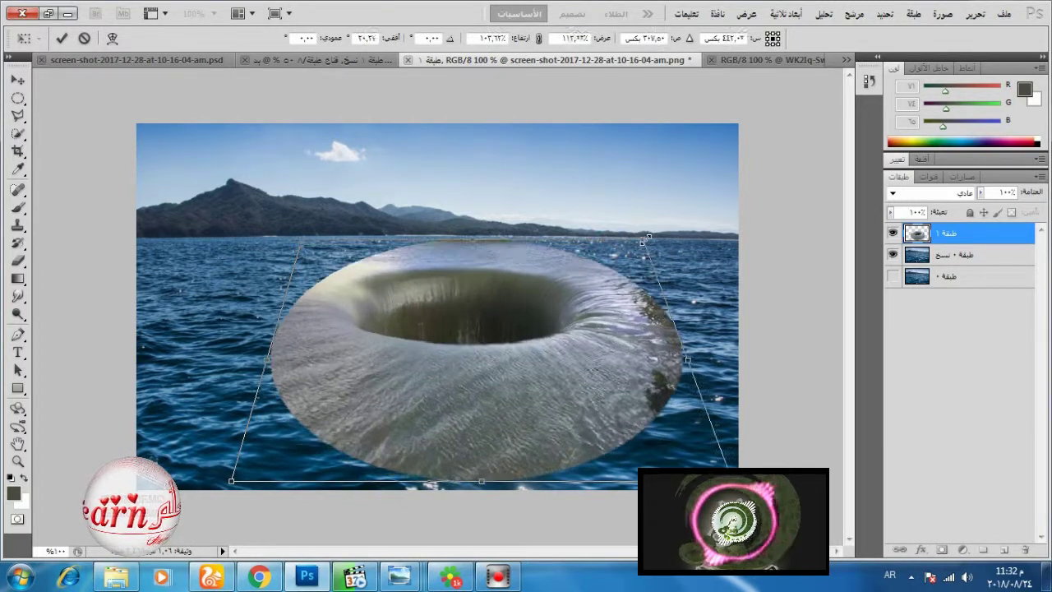
{"action": "left_click_drag", "start_coordinate": [473, 239], "coordinate": [478, 253]}
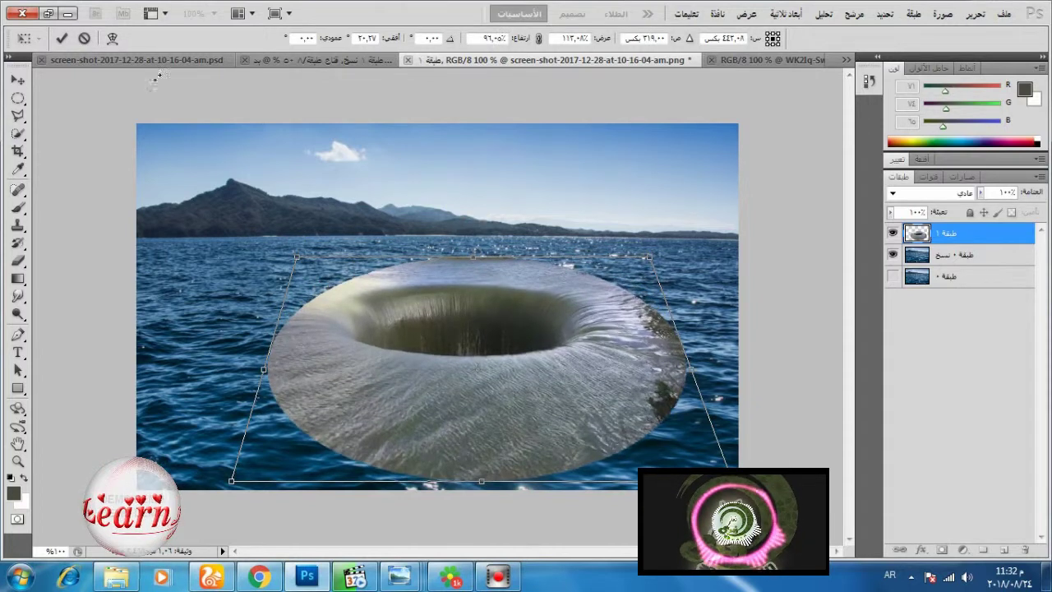
{"action": "left_click", "coordinate": [62, 38]}
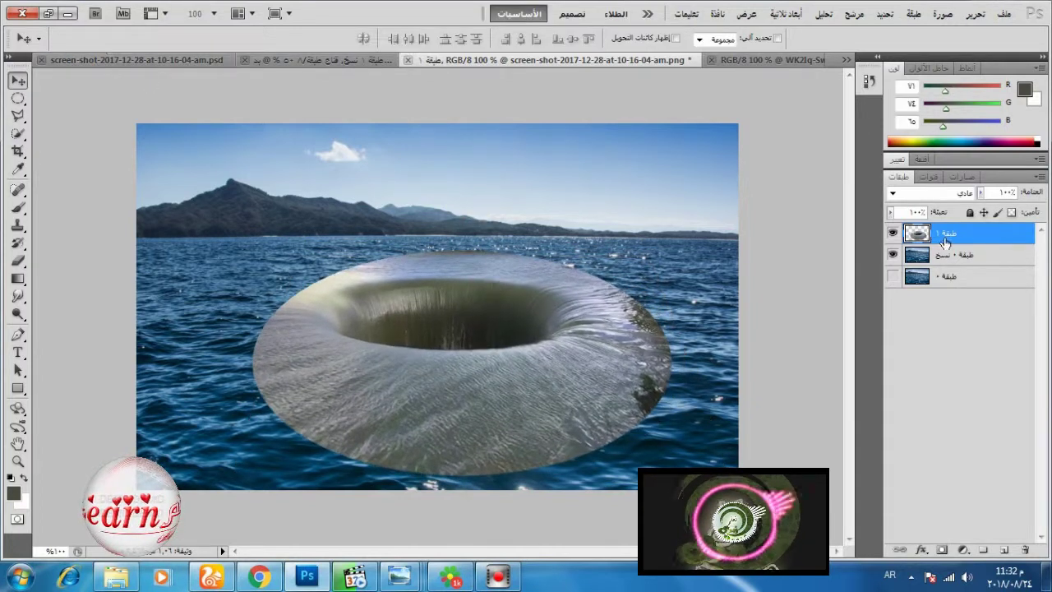
Step: Duplicate the water hole layer, hide the original, and set the copy's blending mode to Luminosity (إضاءة)
{"action": "left_click_drag", "start_coordinate": [945, 240], "coordinate": [1005, 550]}
{"action": "left_click", "coordinate": [894, 255]}
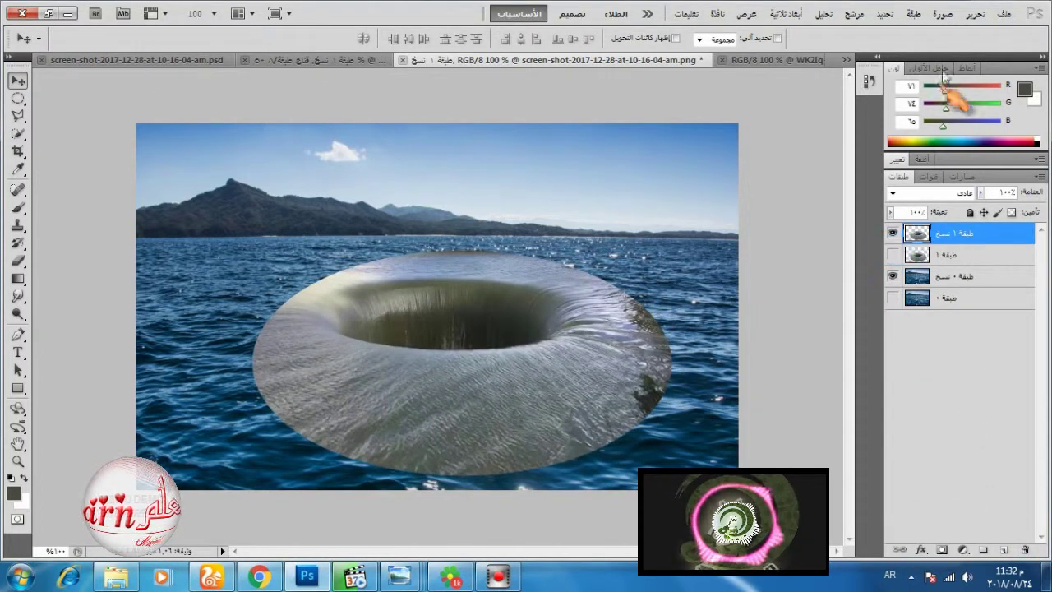
{"action": "left_click", "coordinate": [945, 193]}
{"action": "left_click", "coordinate": [953, 384]}
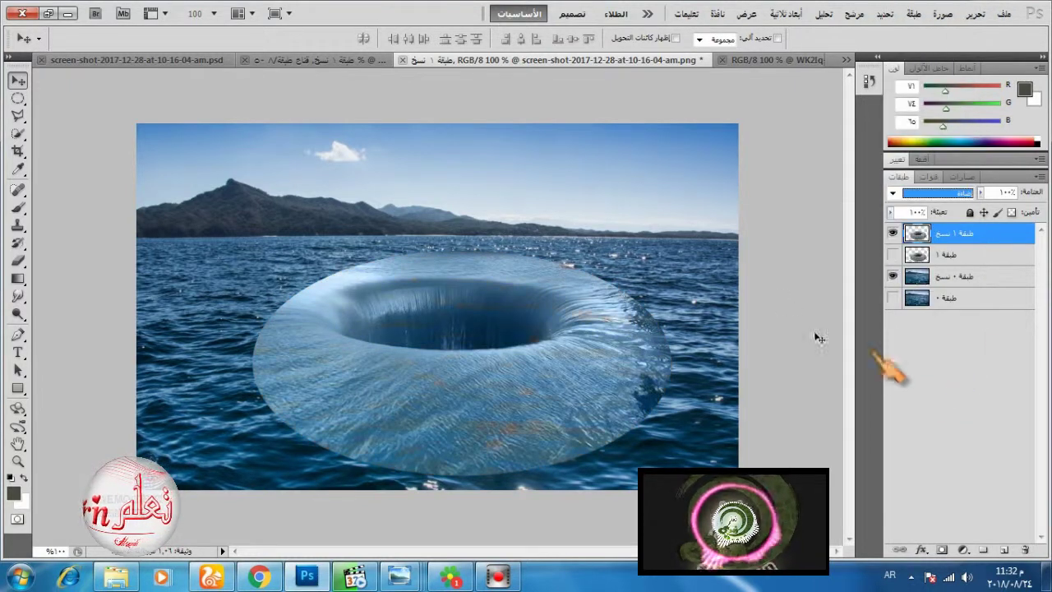
Step: Add a mask to the copied hole layer and hide its outer edge with a soft 76 px black brush at 0% hardness
{"action": "left_click", "coordinate": [922, 550]}
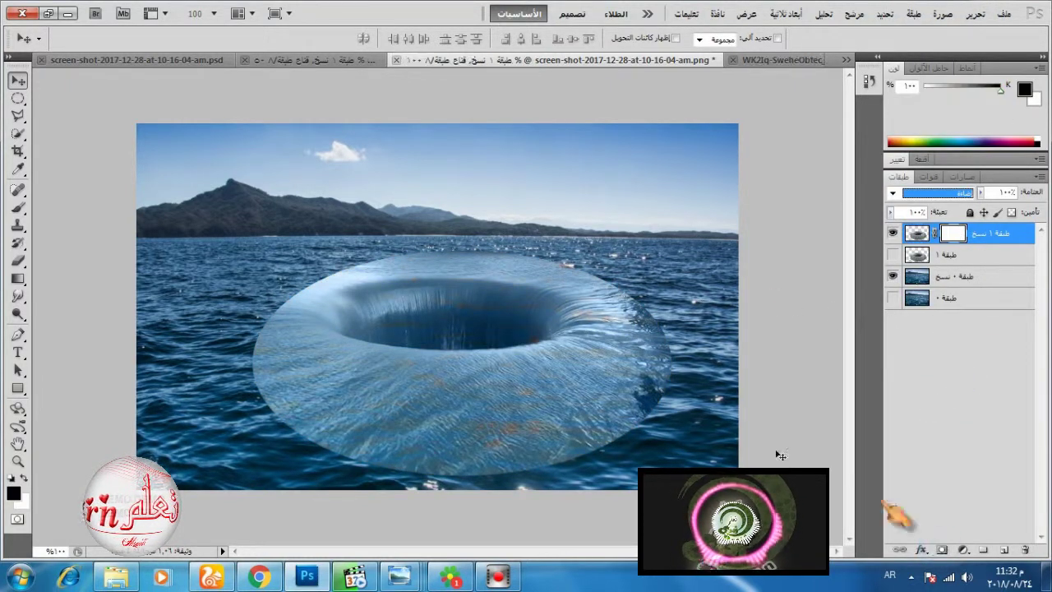
{"action": "left_click", "coordinate": [17, 209]}
{"action": "right_click", "coordinate": [292, 203]}
{"action": "left_click", "coordinate": [437, 297]}
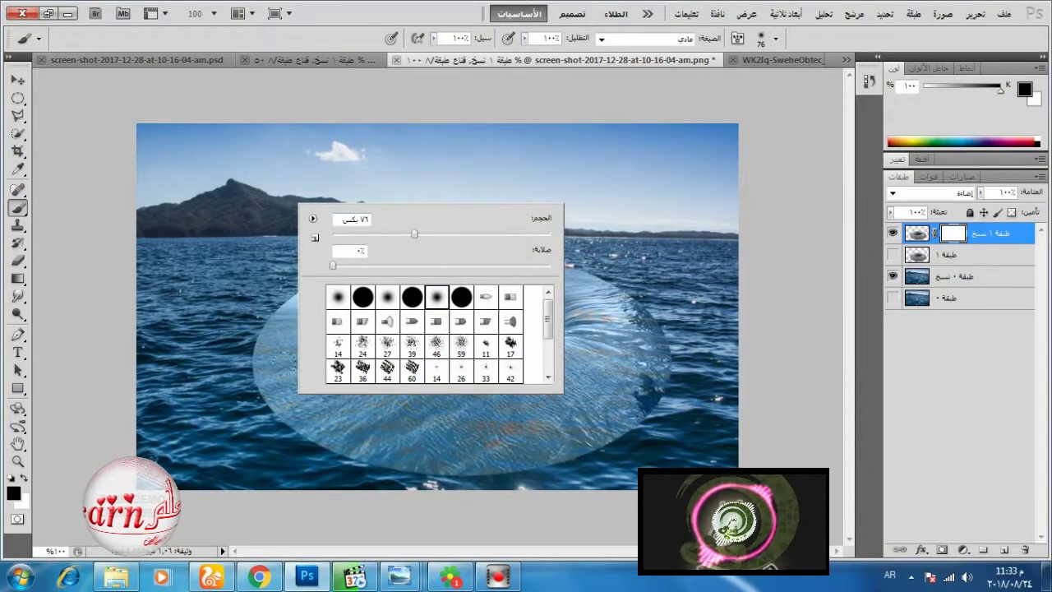
{"action": "mouse_move", "coordinate": [239, 427]}
{"action": "left_mouse_down"}
{"action": "mouse_move", "coordinate": [355, 466]}
{"action": "mouse_move", "coordinate": [649, 393]}
{"action": "mouse_move", "coordinate": [659, 335]}
{"action": "mouse_move", "coordinate": [598, 273]}
{"action": "left_mouse_up"}
{"action": "mouse_move", "coordinate": [393, 236]}
{"action": "left_mouse_down"}
{"action": "mouse_move", "coordinate": [280, 287]}
{"action": "mouse_move", "coordinate": [339, 451]}
{"action": "mouse_move", "coordinate": [615, 403]}
{"action": "mouse_move", "coordinate": [657, 355]}
{"action": "mouse_move", "coordinate": [567, 423]}
{"action": "left_mouse_up"}
{"action": "left_click_drag", "start_coordinate": [325, 427], "coordinate": [274, 419]}
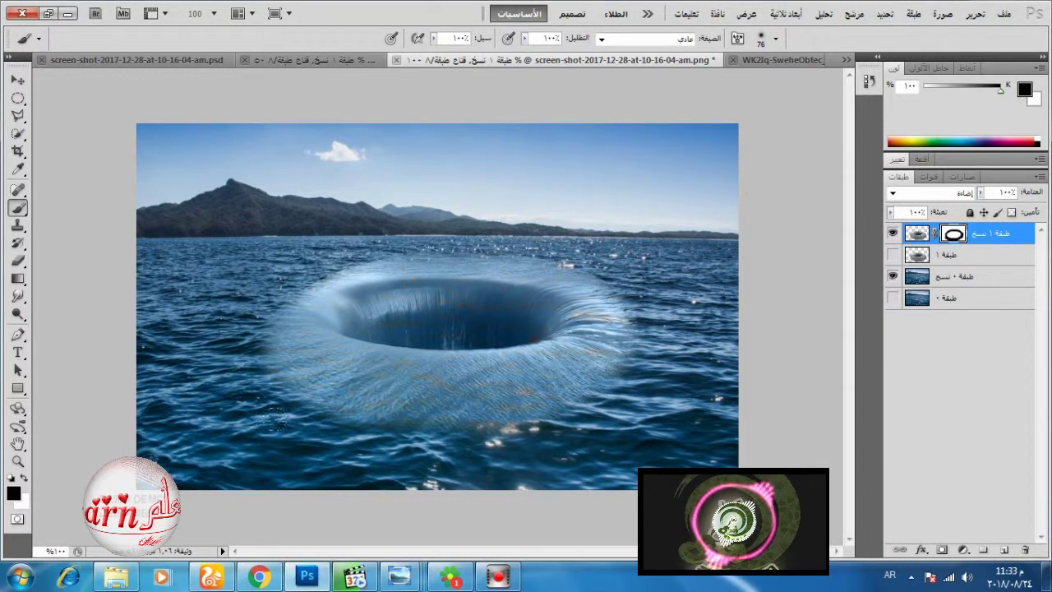
Step: Lower the brush opacity to 13% and paint the mask around the rim to fade the hole gradually into the sea
{"action": "left_click", "coordinate": [524, 39]}
{"action": "left_click", "coordinate": [462, 55]}
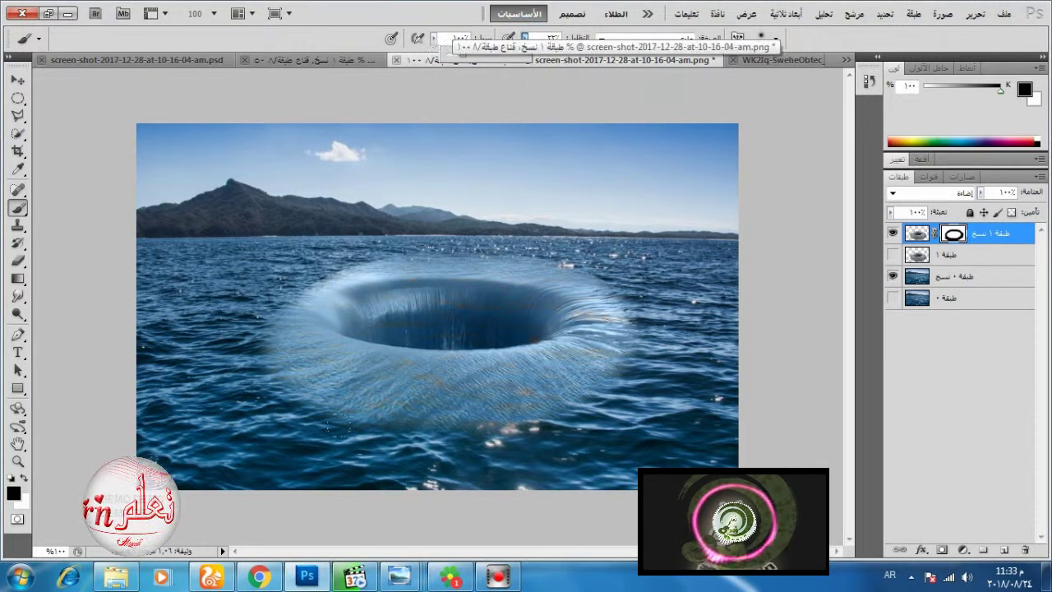
{"action": "left_click_drag", "start_coordinate": [462, 56], "coordinate": [454, 56]}
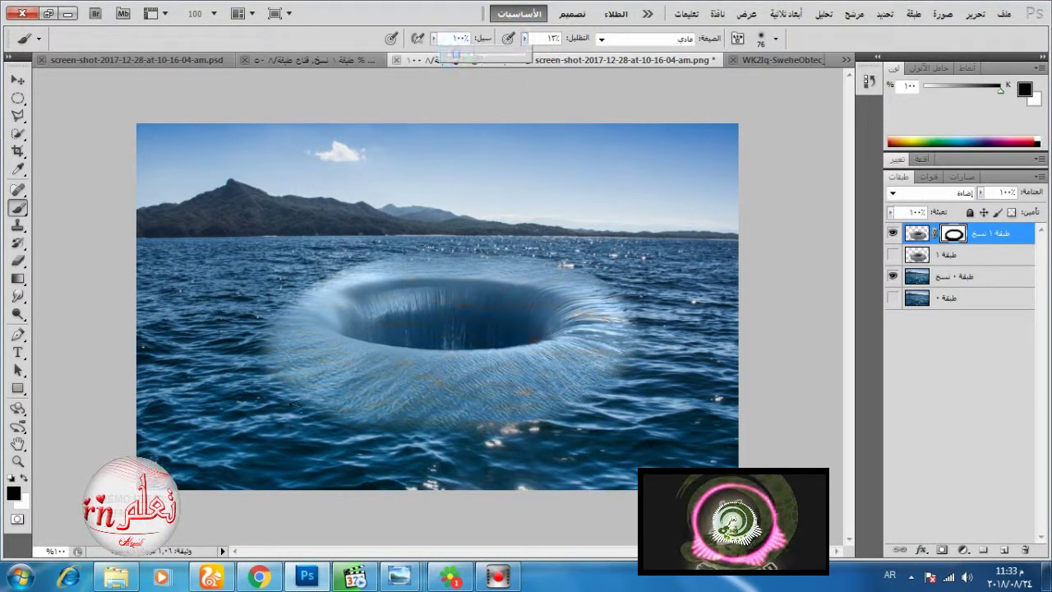
{"action": "left_click", "coordinate": [455, 60]}
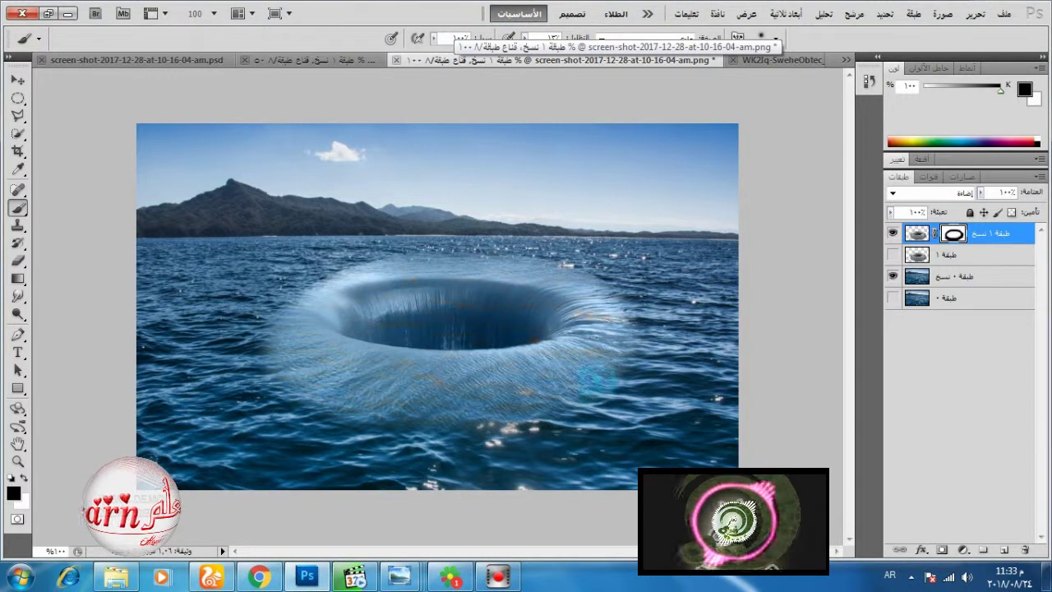
{"action": "mouse_move", "coordinate": [296, 330]}
{"action": "left_mouse_down"}
{"action": "mouse_move", "coordinate": [303, 366]}
{"action": "mouse_move", "coordinate": [370, 411]}
{"action": "left_mouse_up"}
{"action": "left_click_drag", "start_coordinate": [550, 248], "coordinate": [604, 284]}
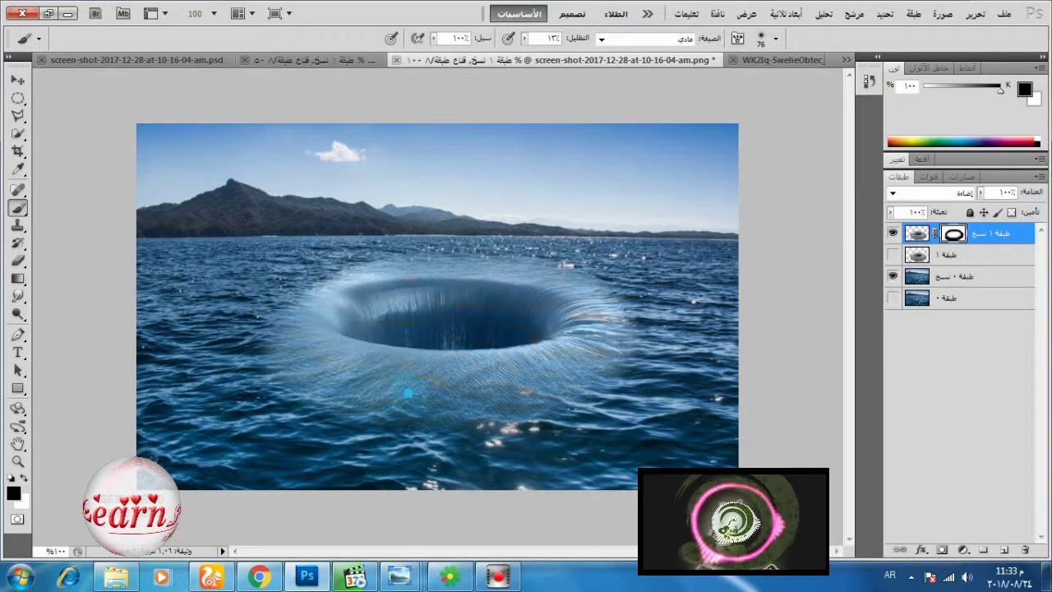
{"action": "left_click_drag", "start_coordinate": [631, 305], "coordinate": [628, 332]}
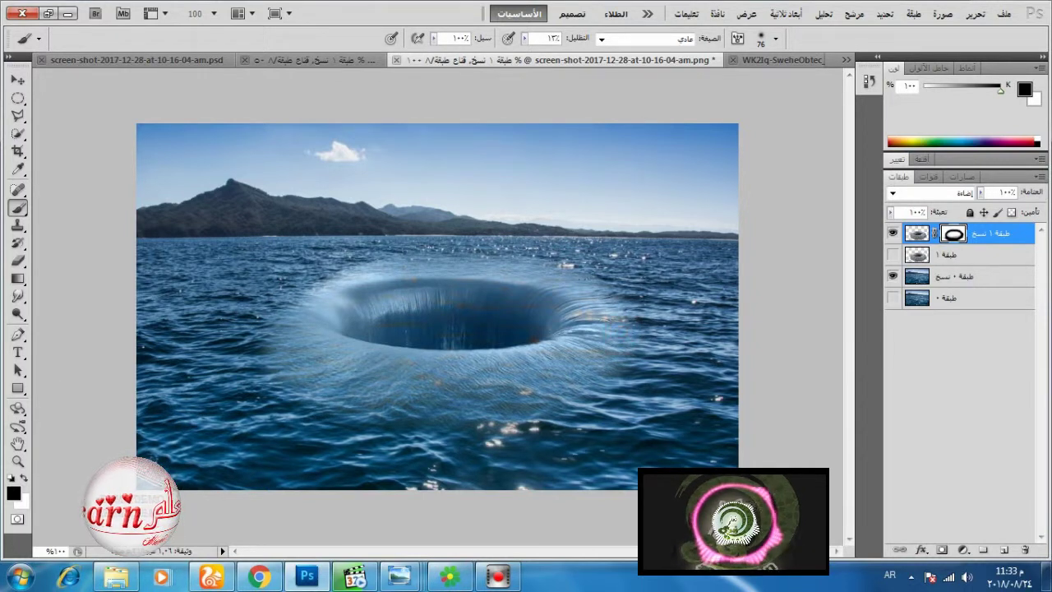
{"action": "left_click_drag", "start_coordinate": [529, 248], "coordinate": [584, 255]}
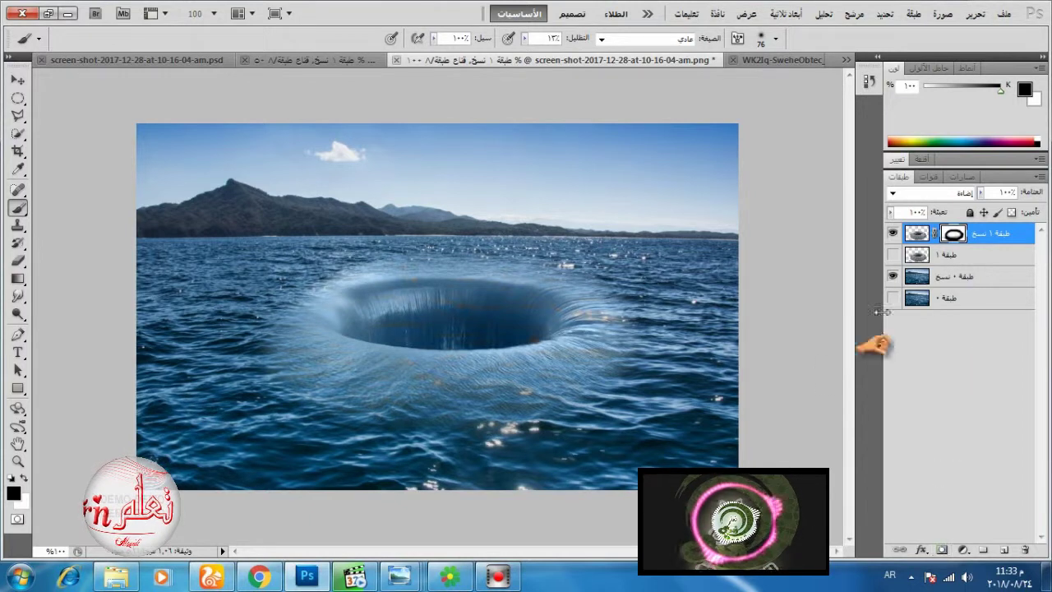
Step: Add a Selective Color adjustment layer clipped to the copied hole layer
{"action": "left_click", "coordinate": [917, 233]}
{"action": "left_click", "coordinate": [963, 550]}
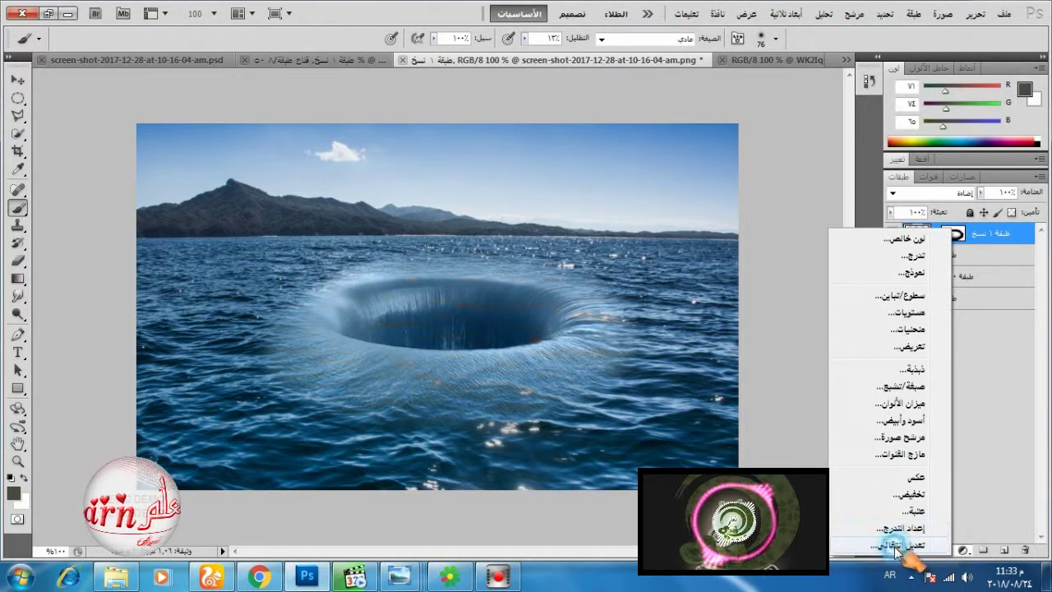
{"action": "left_click", "coordinate": [892, 545]}
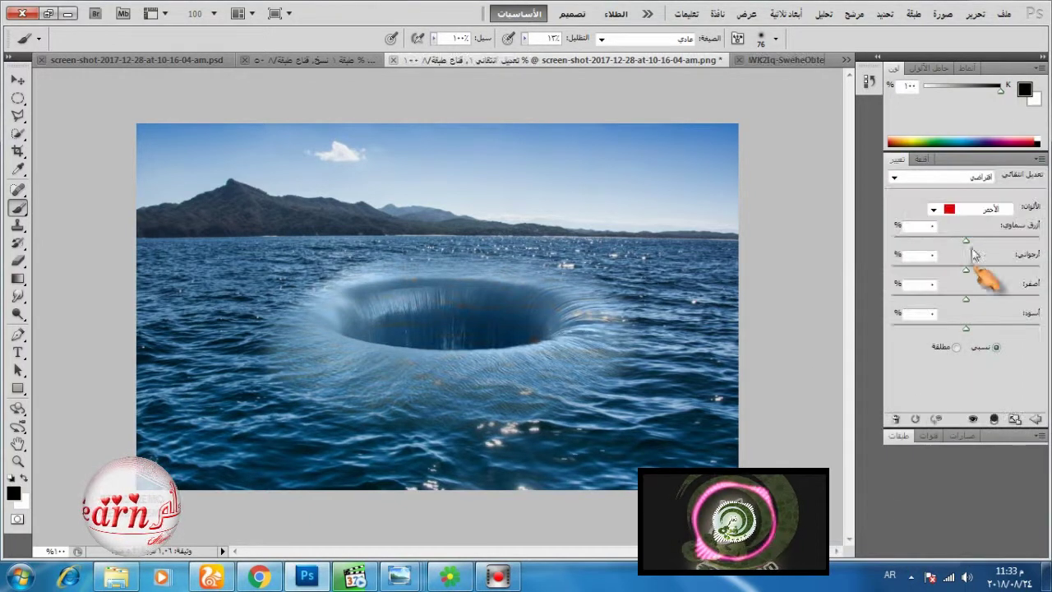
Step: With the Absolute method, set Cyan, Magenta, Yellow and Black to +100% for the Cyans range
{"action": "left_click", "coordinate": [978, 209]}
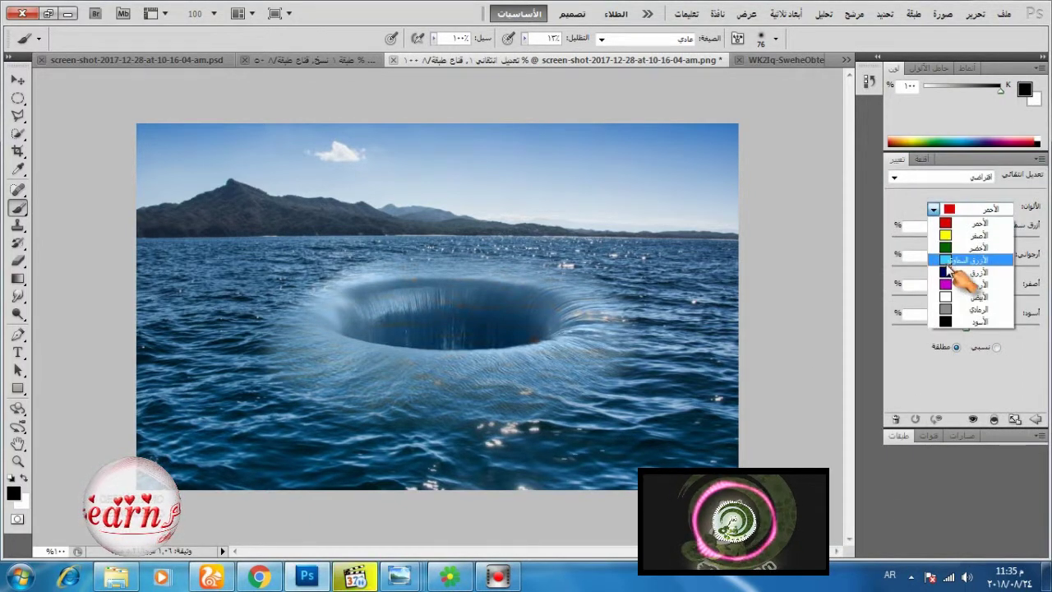
{"action": "left_click", "coordinate": [962, 259]}
{"action": "left_click_drag", "start_coordinate": [967, 301], "coordinate": [1046, 302]}
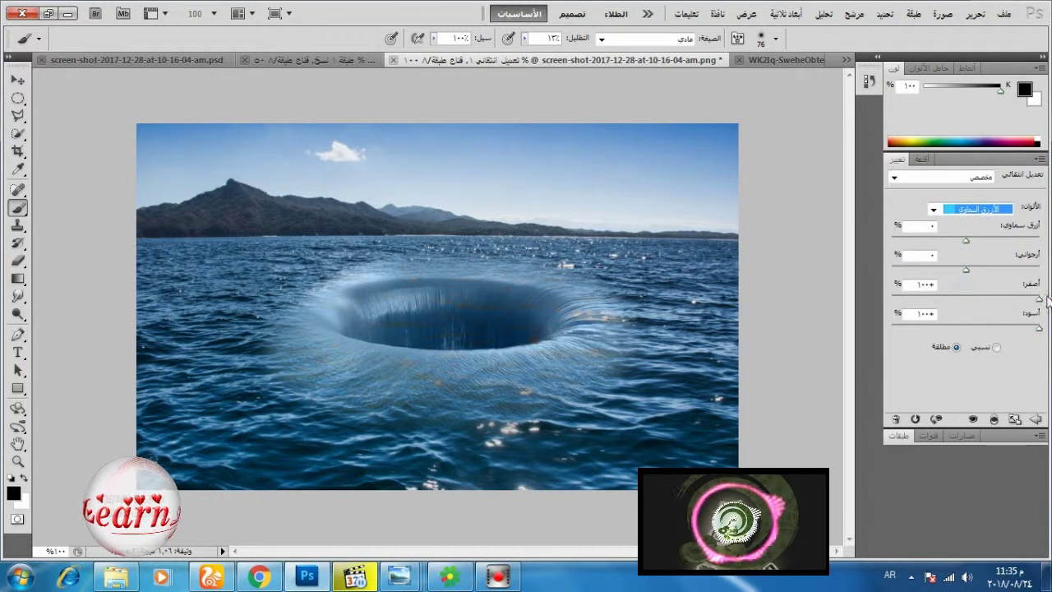
{"action": "left_click_drag", "start_coordinate": [967, 271], "coordinate": [1047, 276]}
{"action": "left_click_drag", "start_coordinate": [968, 242], "coordinate": [1046, 244]}
Step: In the Selective Color adjustment, set Black to +100% for the Blues range and +18% for the Blacks range
{"action": "left_click", "coordinate": [988, 212]}
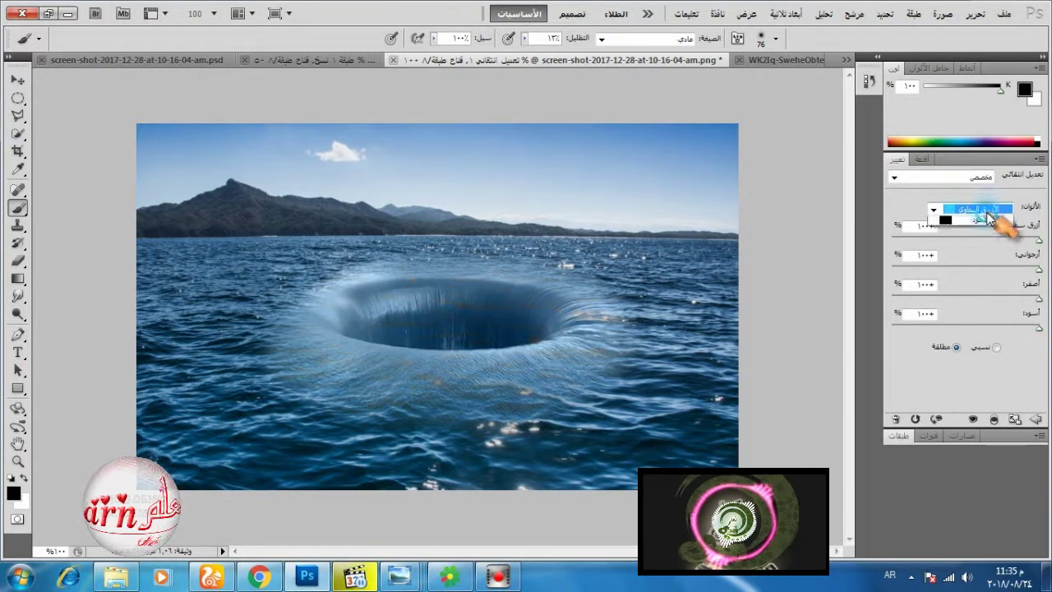
{"action": "left_click", "coordinate": [965, 273]}
{"action": "left_click_drag", "start_coordinate": [967, 329], "coordinate": [1040, 329]}
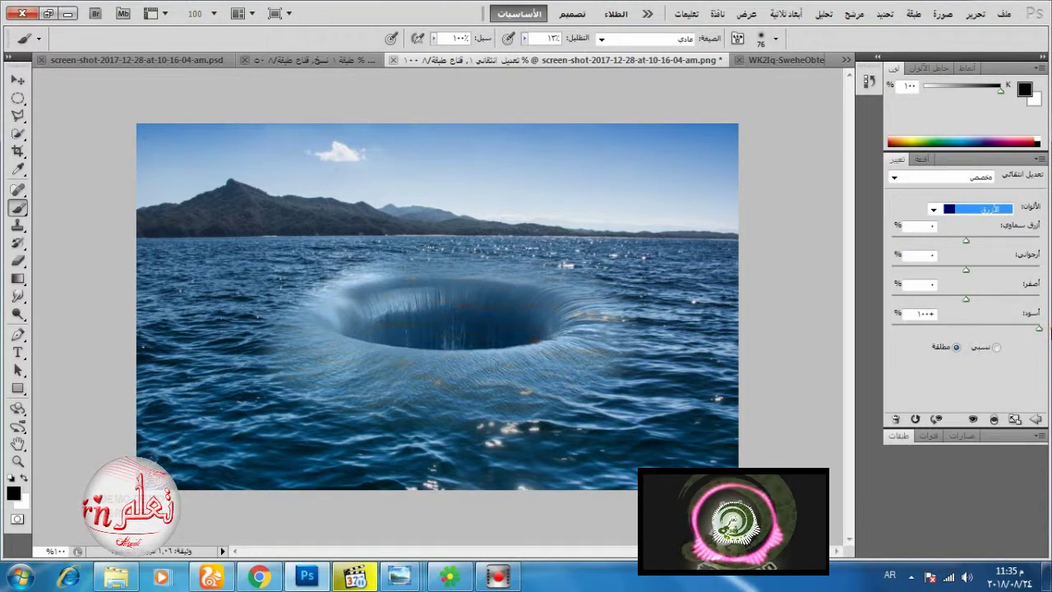
{"action": "left_click", "coordinate": [975, 210]}
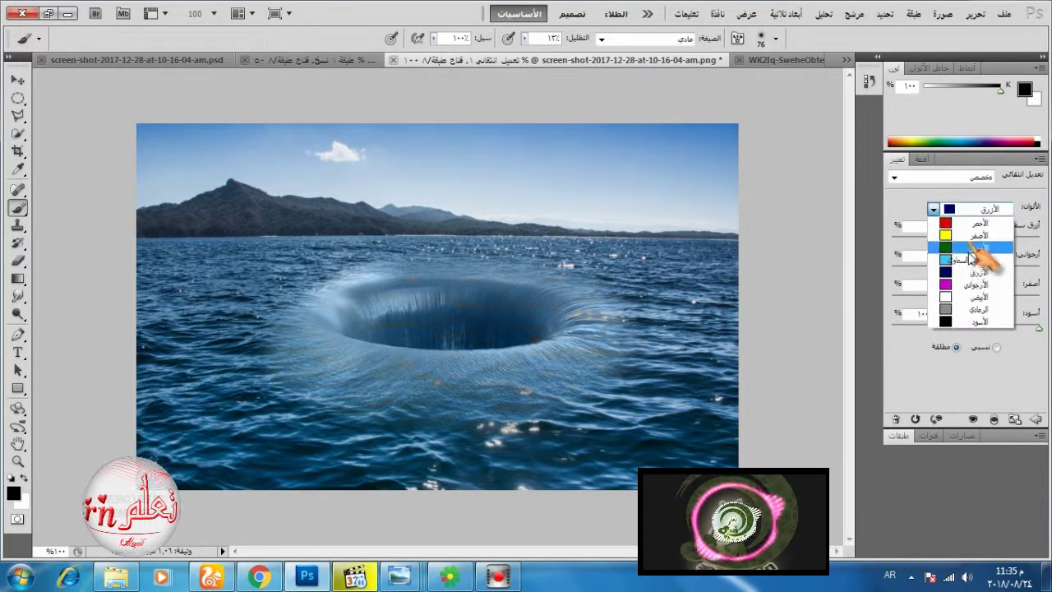
{"action": "left_click", "coordinate": [965, 320]}
{"action": "mouse_move", "coordinate": [968, 328]}
{"action": "left_mouse_down"}
{"action": "mouse_move", "coordinate": [1004, 329]}
{"action": "mouse_move", "coordinate": [980, 329]}
{"action": "left_mouse_up"}
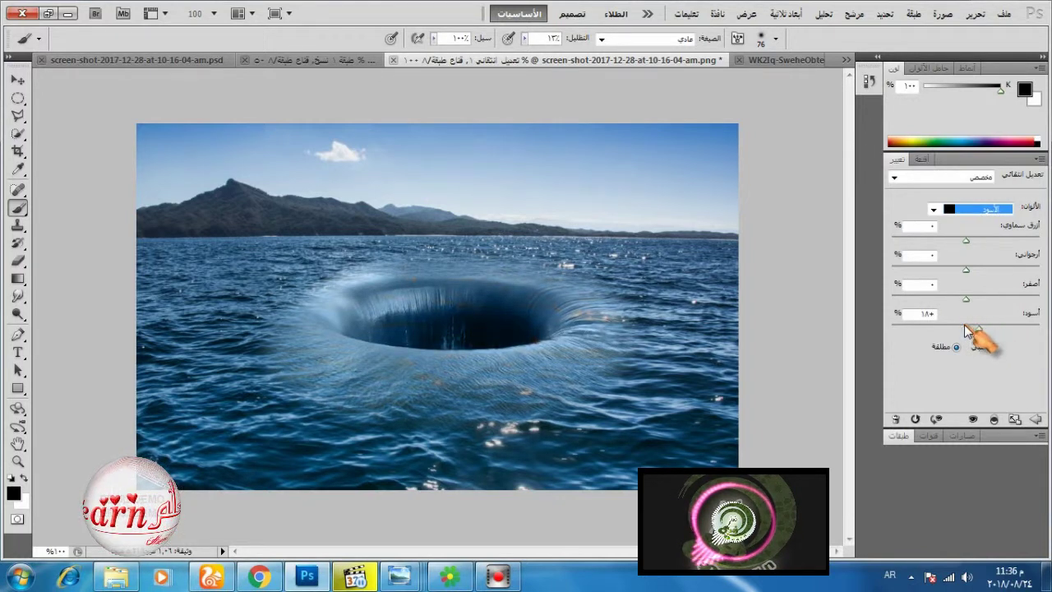
Step: Add a Levels adjustment layer directly above the Selective Color layer
{"action": "left_click", "coordinate": [900, 436]}
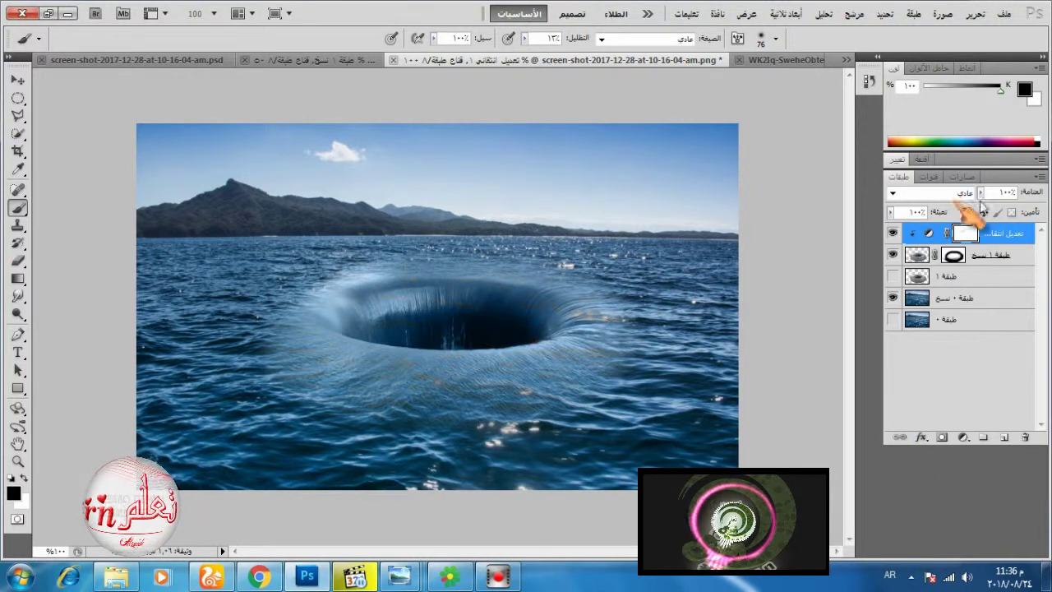
{"action": "left_click", "coordinate": [955, 257]}
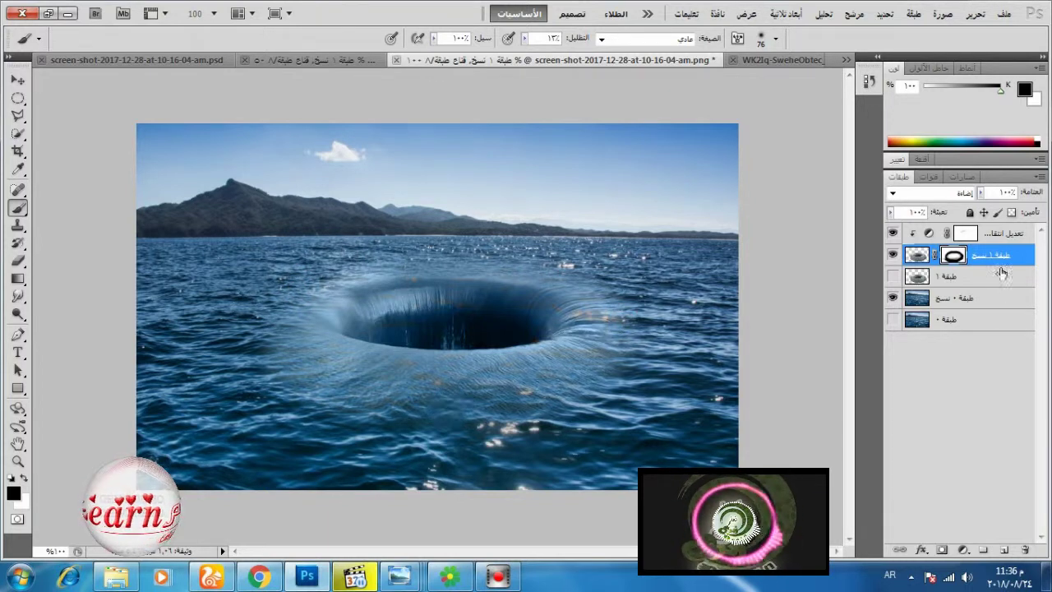
{"action": "left_click", "coordinate": [1002, 238]}
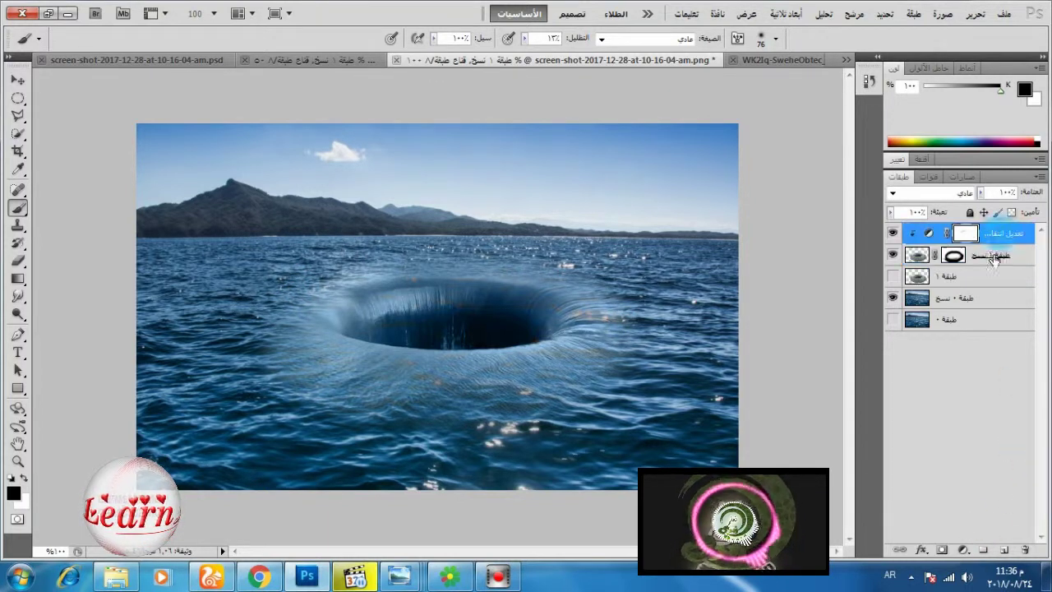
{"action": "left_click", "coordinate": [963, 550]}
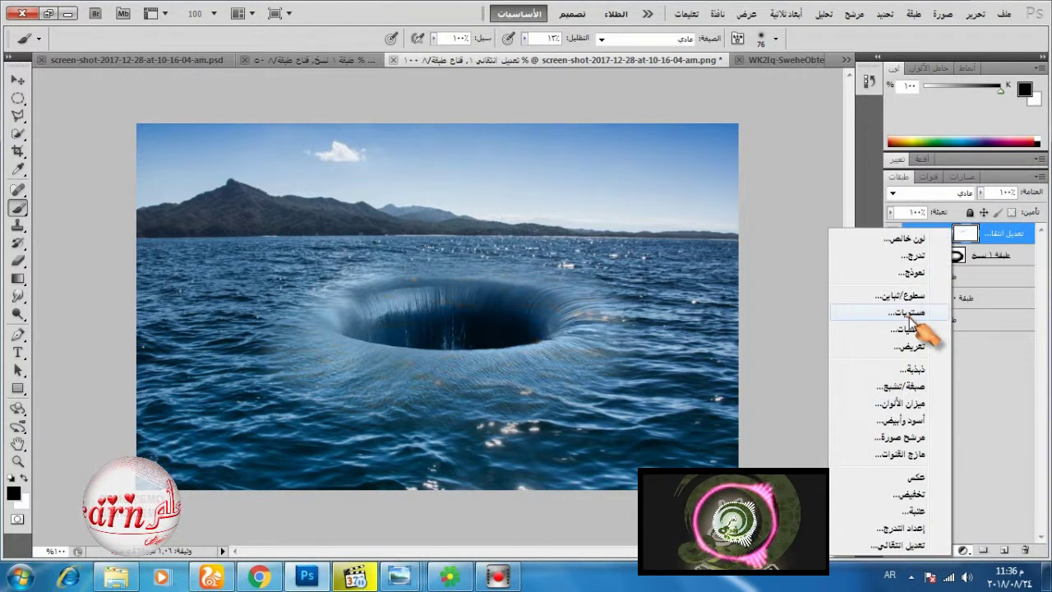
{"action": "left_click", "coordinate": [908, 314]}
Step: Clip the Levels adjustment to the hole layer and set its input levels to black 65 and white 255
{"action": "left_click_drag", "start_coordinate": [1020, 287], "coordinate": [1011, 289]}
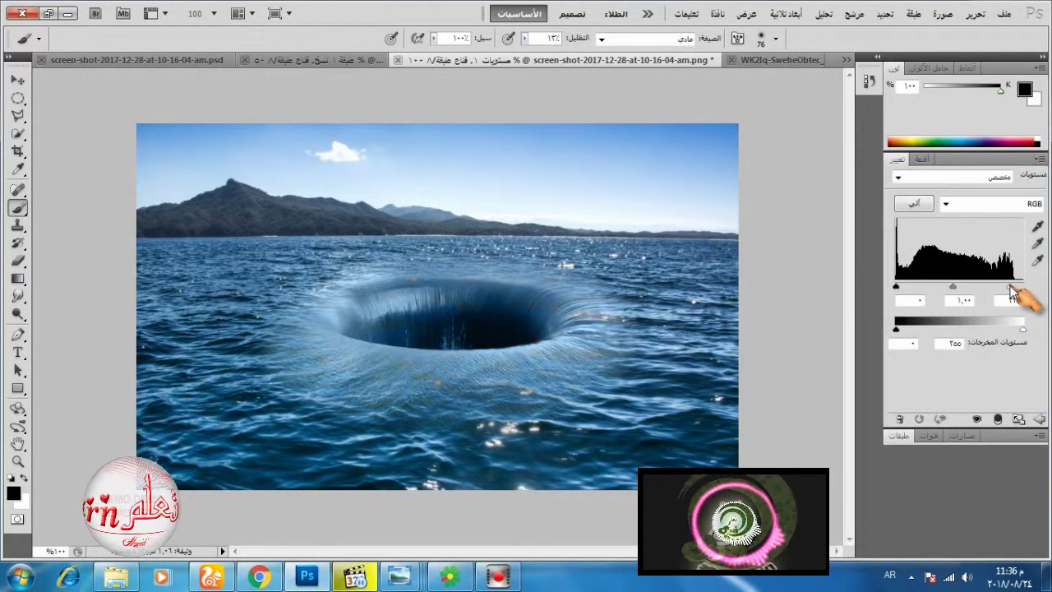
{"action": "left_click_drag", "start_coordinate": [896, 286], "coordinate": [905, 292]}
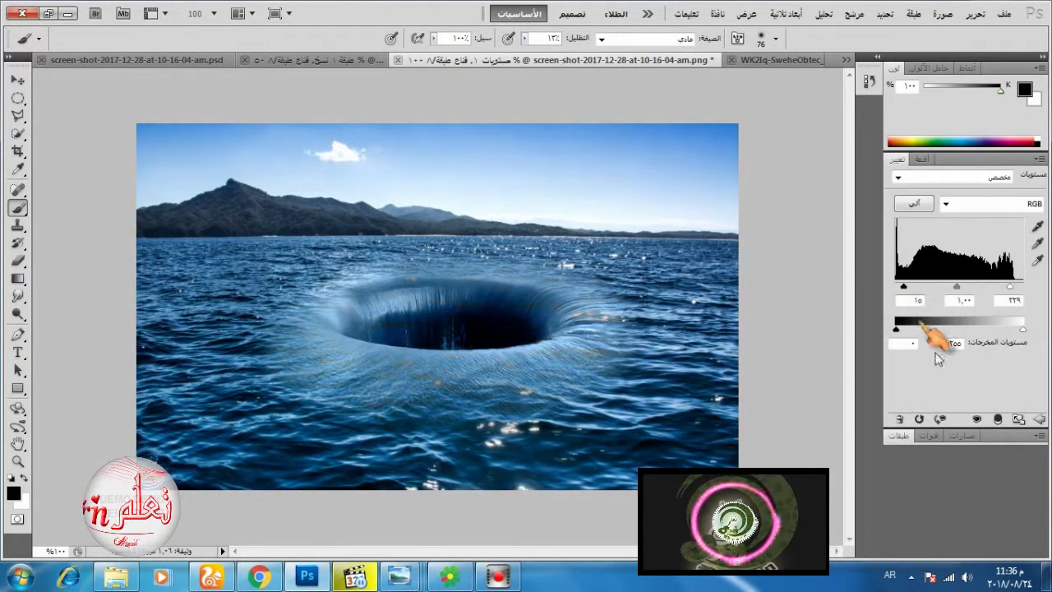
{"action": "left_click", "coordinate": [998, 420]}
{"action": "left_click_drag", "start_coordinate": [1010, 290], "coordinate": [1034, 297]}
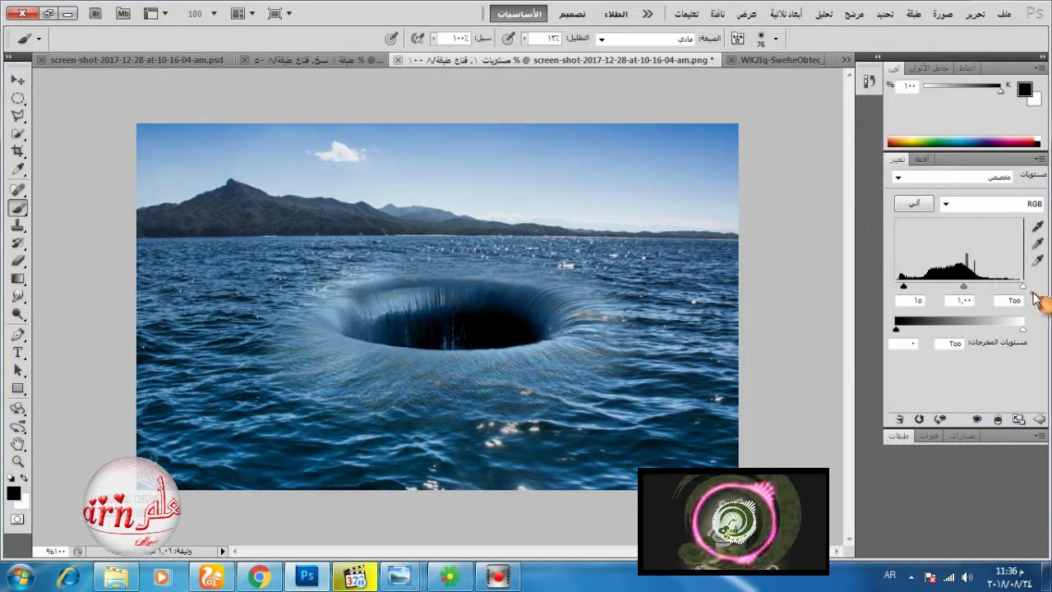
{"action": "left_click_drag", "start_coordinate": [904, 285], "coordinate": [916, 291]}
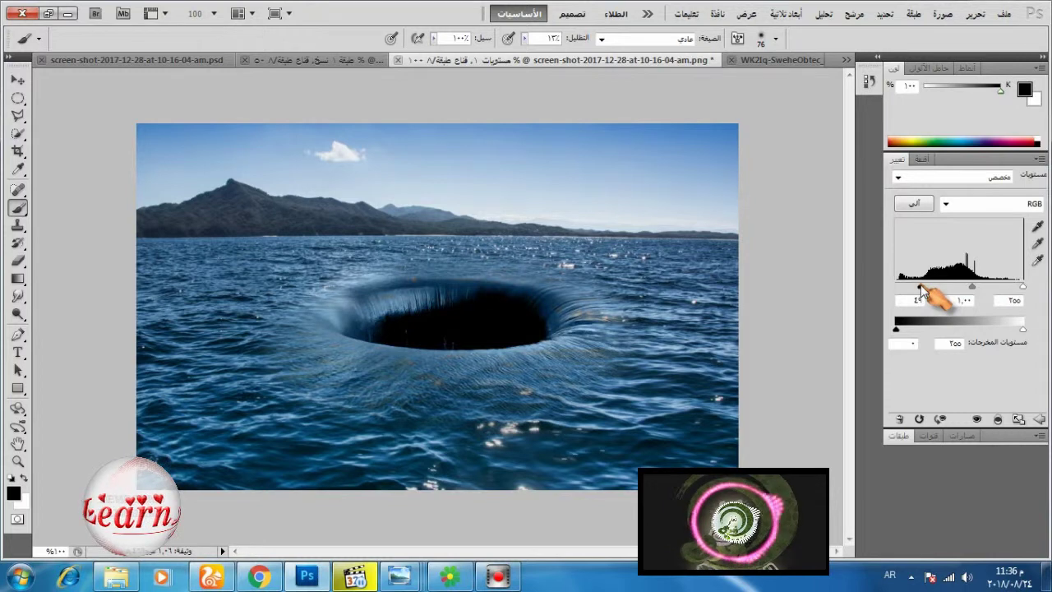
{"action": "left_click", "coordinate": [899, 436]}
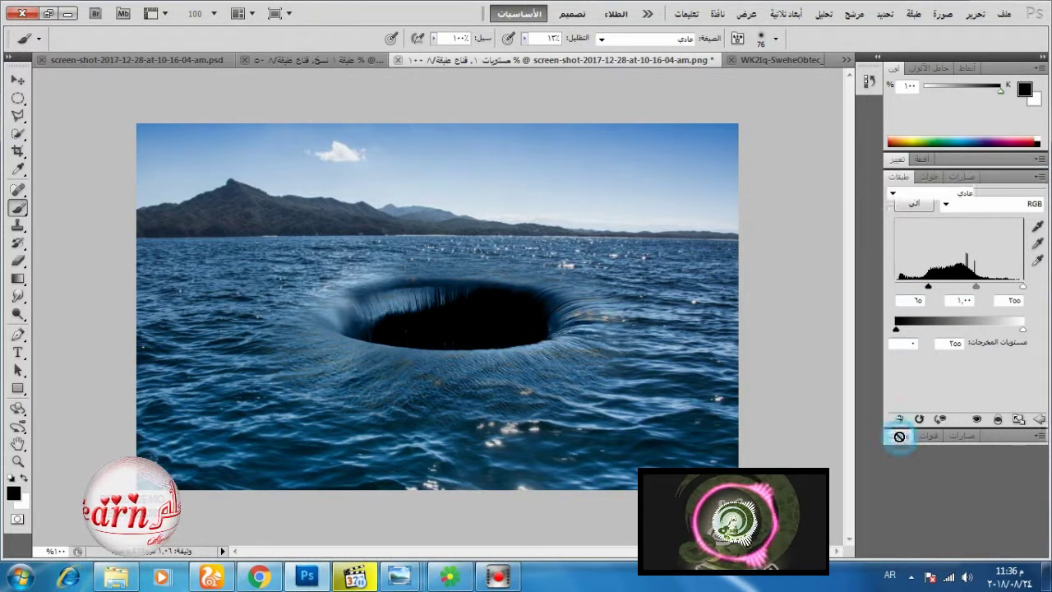
Step: In the Selective Color adjustment, set Black to -20% for the Blacks range, and select the hole copy's layer mask
{"action": "double_click", "coordinate": [930, 251]}
{"action": "left_click", "coordinate": [968, 210]}
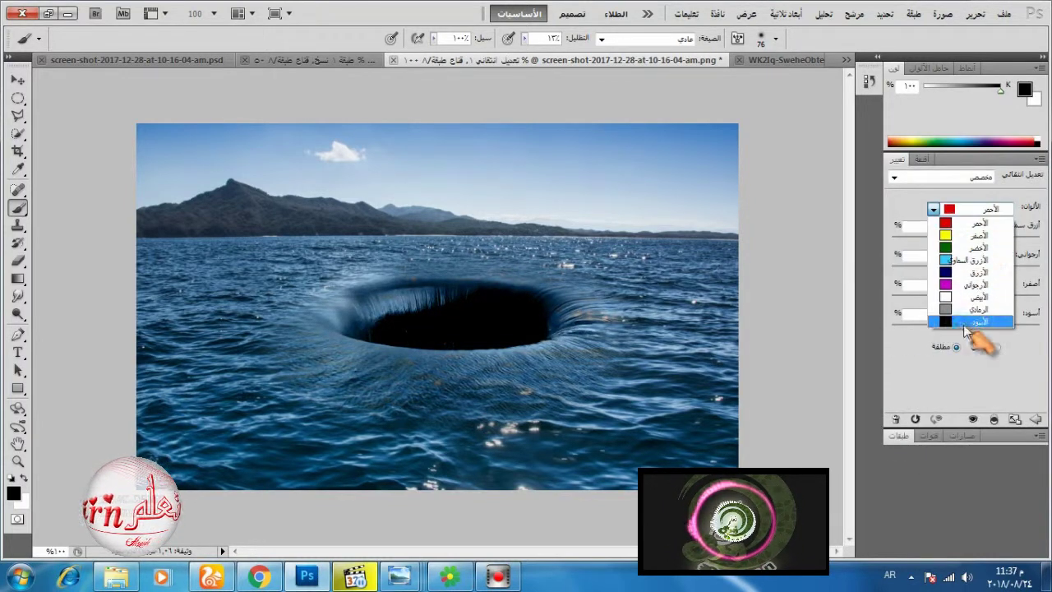
{"action": "left_click", "coordinate": [965, 322]}
{"action": "mouse_move", "coordinate": [966, 328]}
{"action": "left_mouse_down"}
{"action": "mouse_move", "coordinate": [981, 329]}
{"action": "mouse_move", "coordinate": [951, 329]}
{"action": "left_mouse_up"}
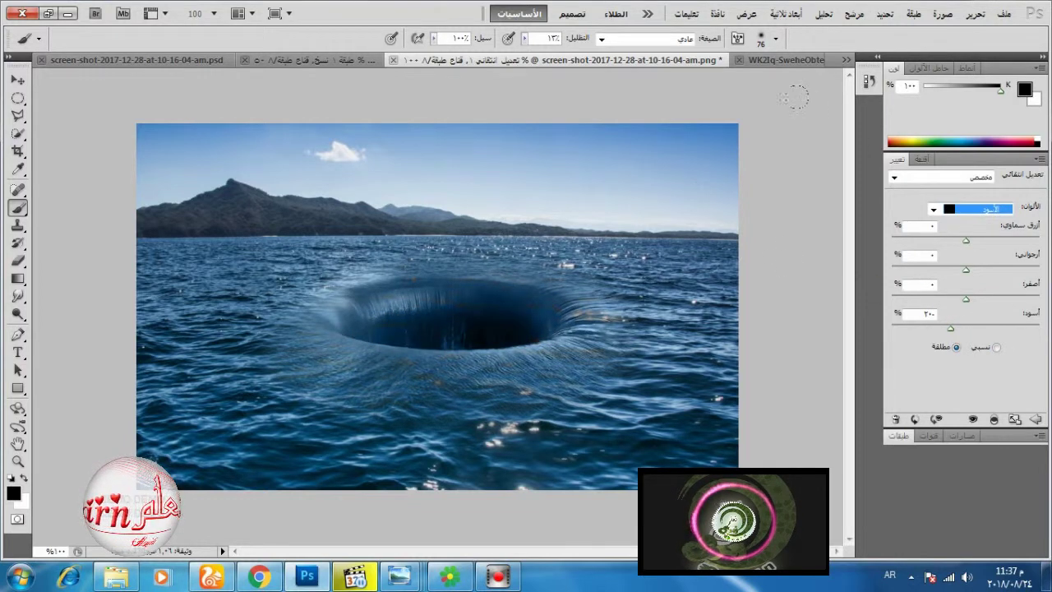
{"action": "left_click", "coordinate": [901, 436]}
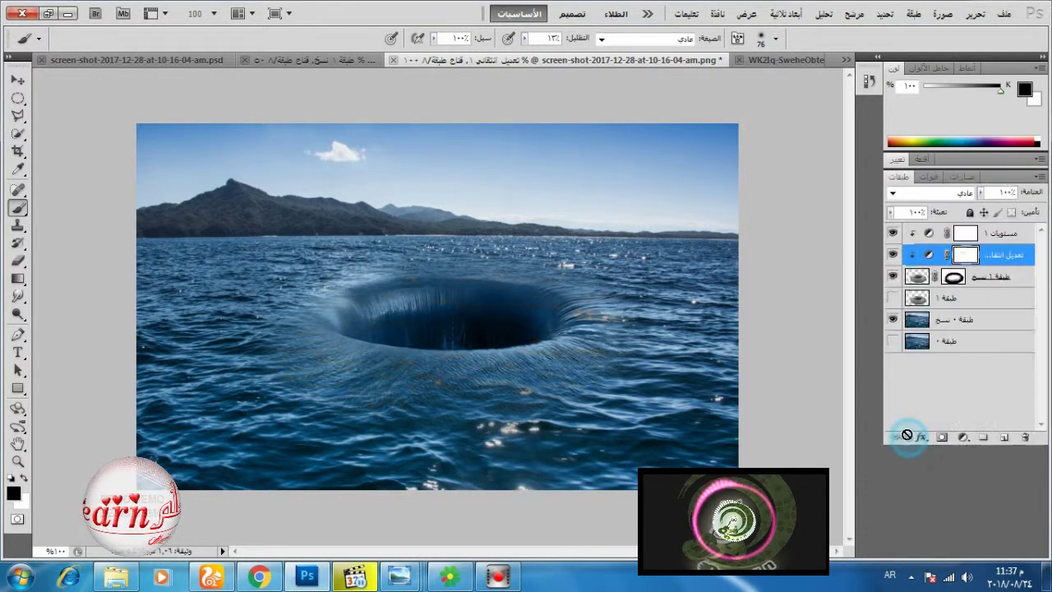
{"action": "left_click", "coordinate": [954, 277]}
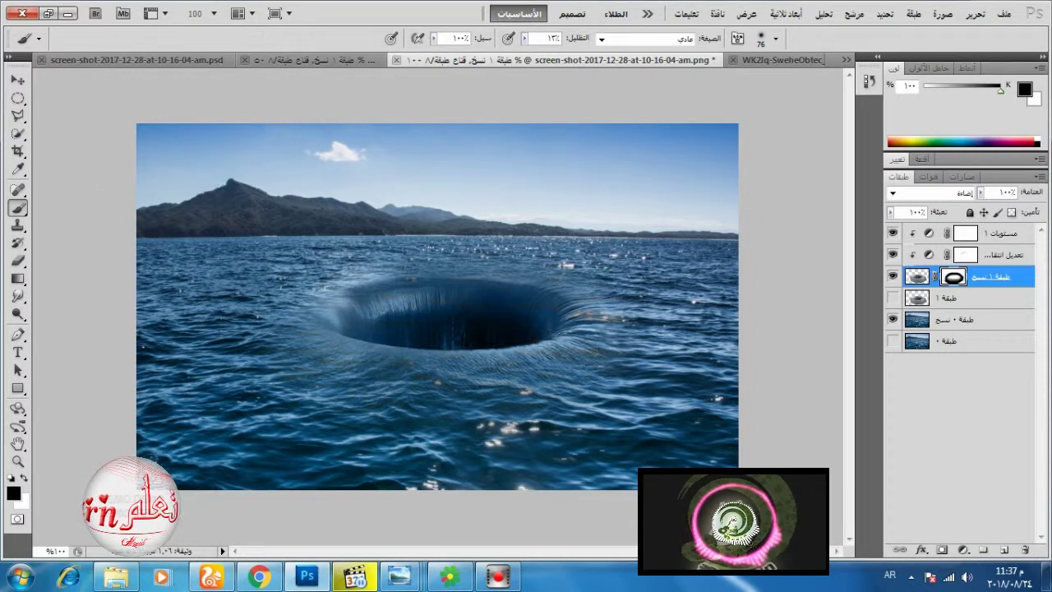
Step: Switch to Windows Photo Viewer and open the wave photo Screen-Shot-2016-09-20-at-10.15.40-AM in Photoshop
{"action": "mouse_move", "coordinate": [400, 578]}
{"action": "left_click", "coordinate": [612, 475]}
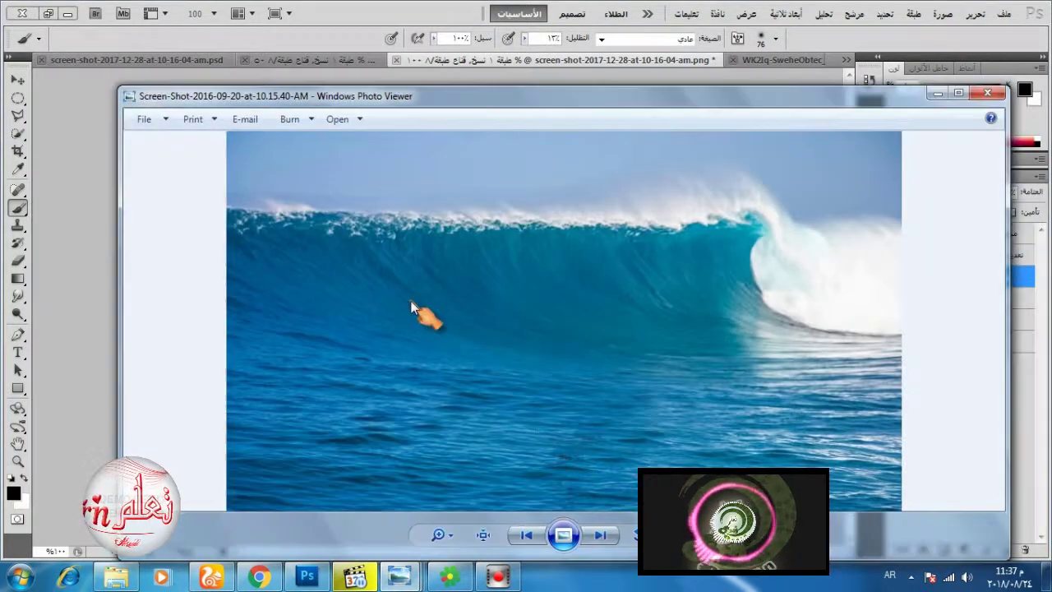
{"action": "right_click", "coordinate": [411, 301]}
{"action": "mouse_move", "coordinate": [575, 312]}
{"action": "left_click", "coordinate": [633, 345]}
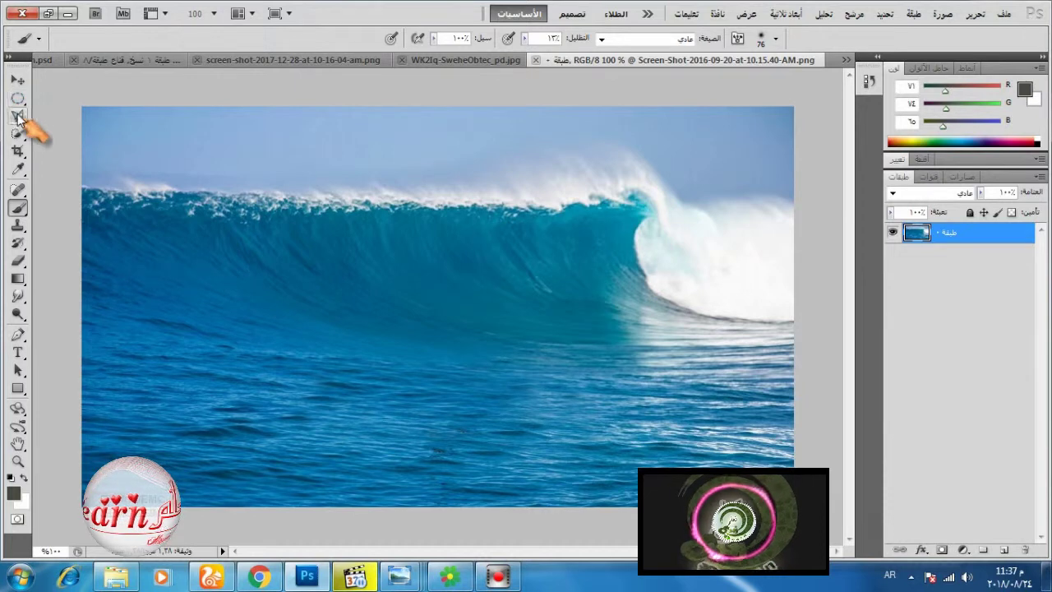
Step: Outline the wave and the water below it with the Polygonal Lasso, leaving out the sky and most of the white foam
{"action": "left_click", "coordinate": [18, 115]}
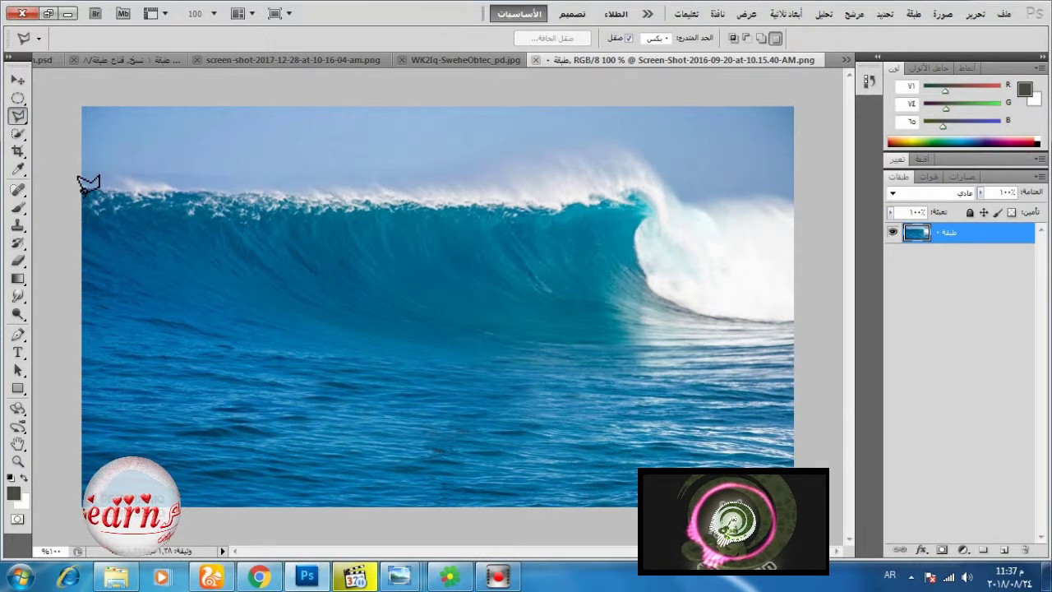
{"action": "left_click", "coordinate": [81, 184]}
{"action": "left_click", "coordinate": [624, 179]}
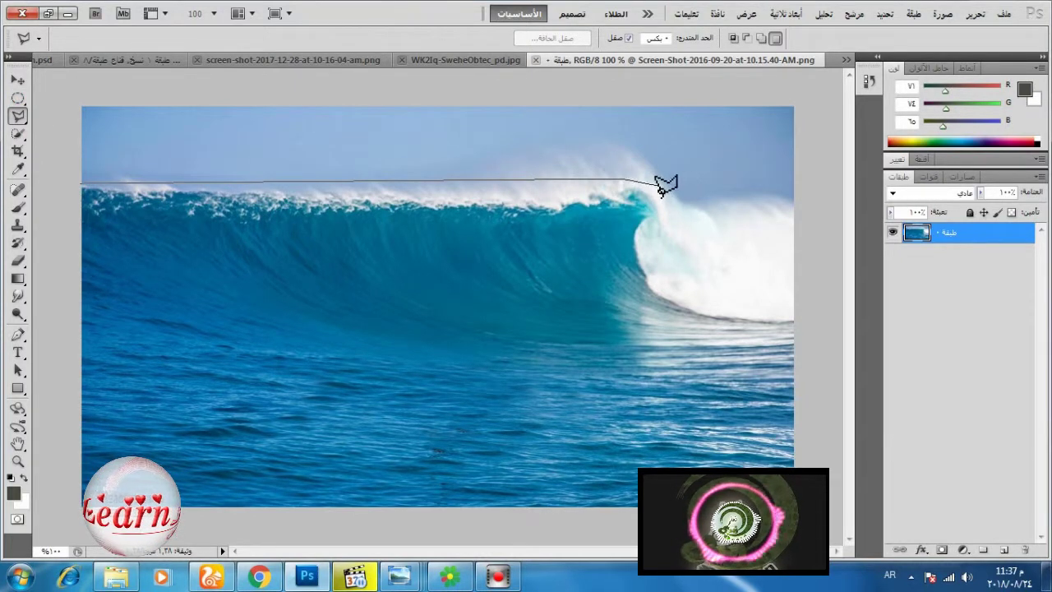
{"action": "left_click", "coordinate": [658, 185]}
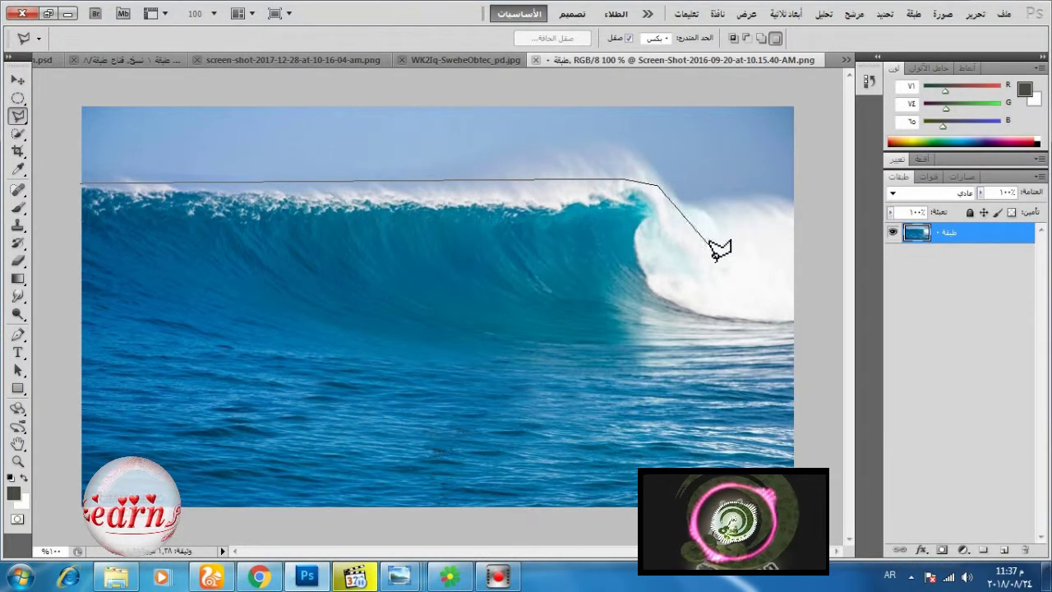
{"action": "left_click", "coordinate": [810, 310]}
{"action": "left_click", "coordinate": [812, 534]}
{"action": "left_click", "coordinate": [59, 535]}
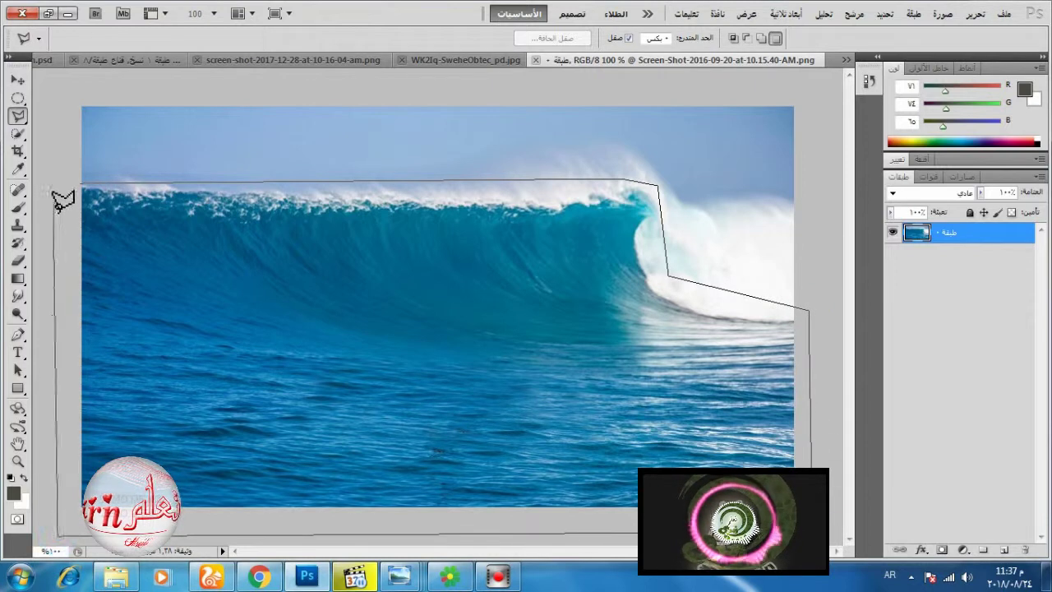
{"action": "left_click", "coordinate": [81, 184]}
Step: Add the curling crest's spray and the white foam beside it to the wave selection
{"action": "key", "text": "shift"}
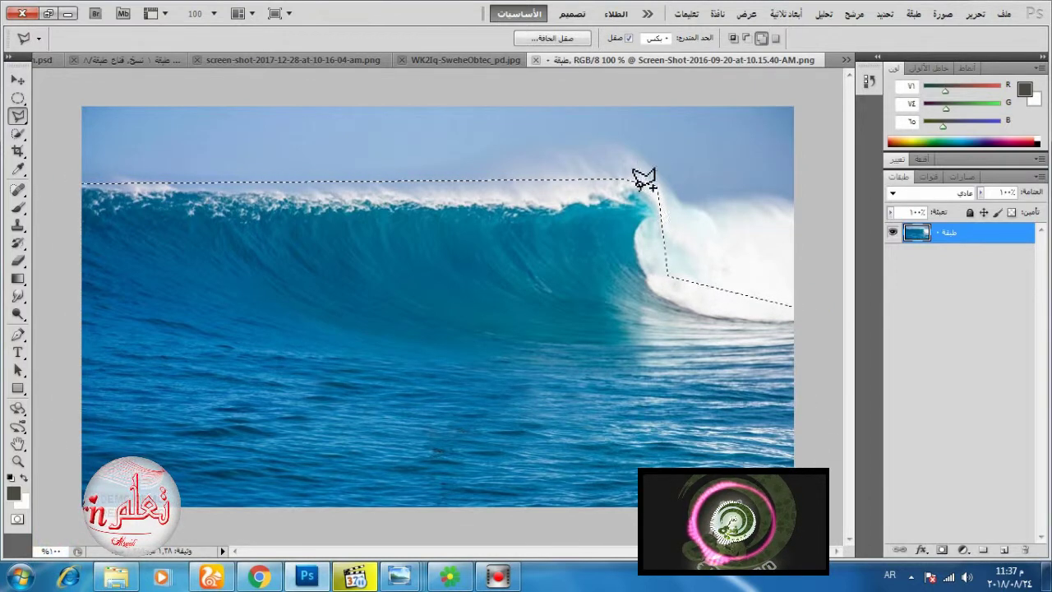
{"action": "left_click", "coordinate": [539, 177]}
{"action": "left_click", "coordinate": [603, 137]}
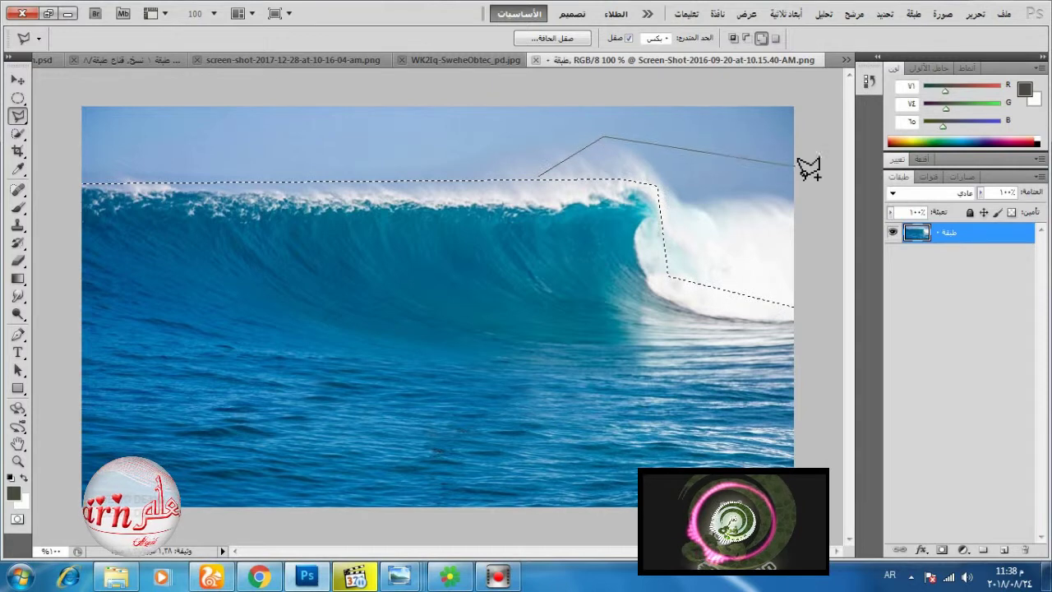
{"action": "left_click", "coordinate": [699, 196]}
{"action": "left_click", "coordinate": [796, 185]}
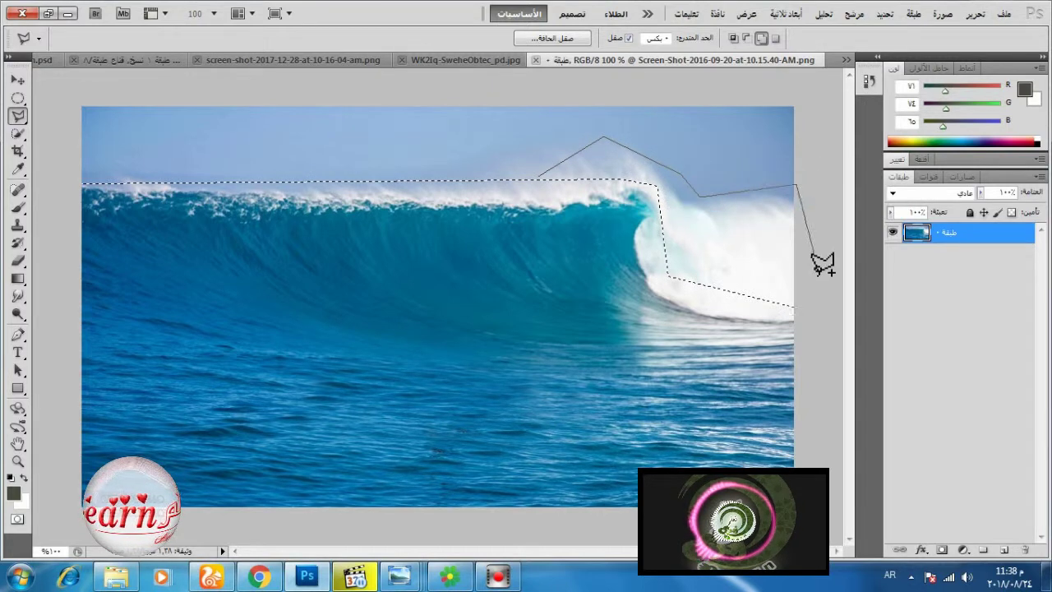
{"action": "left_click", "coordinate": [808, 341]}
{"action": "left_click", "coordinate": [543, 305]}
{"action": "left_click", "coordinate": [545, 176]}
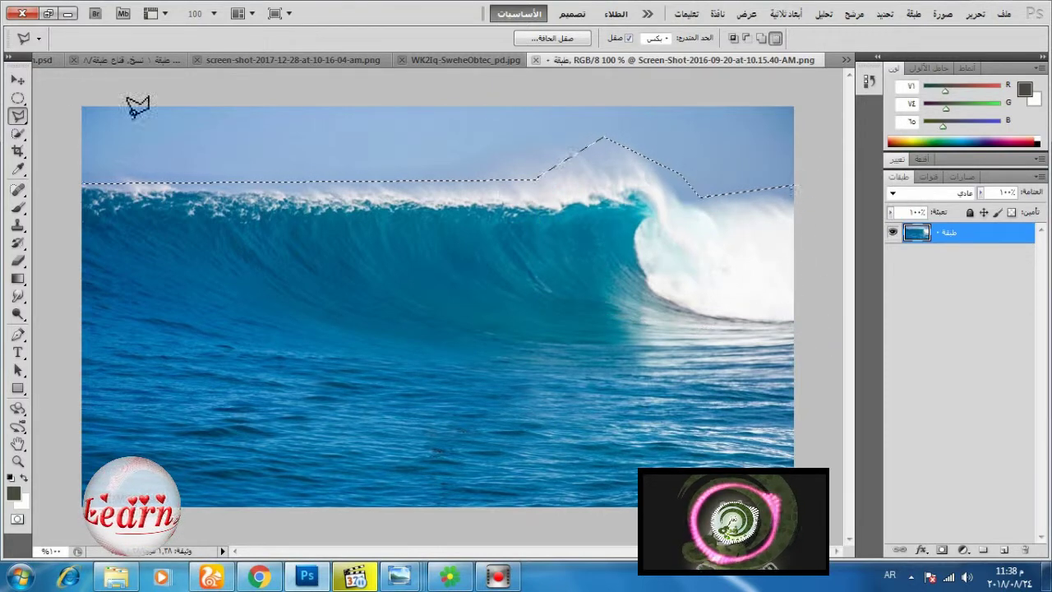
Step: Move the selected wave into the seascape document as the uppermost layer and release it from the clipping group
{"action": "key", "text": "v"}
{"action": "mouse_move", "coordinate": [392, 319]}
{"action": "left_mouse_down"}
{"action": "mouse_move", "coordinate": [190, 157]}
{"action": "mouse_move", "coordinate": [279, 69]}
{"action": "mouse_move", "coordinate": [332, 120]}
{"action": "mouse_move", "coordinate": [370, 226]}
{"action": "left_mouse_up"}
{"action": "left_click_drag", "start_coordinate": [973, 282], "coordinate": [970, 234]}
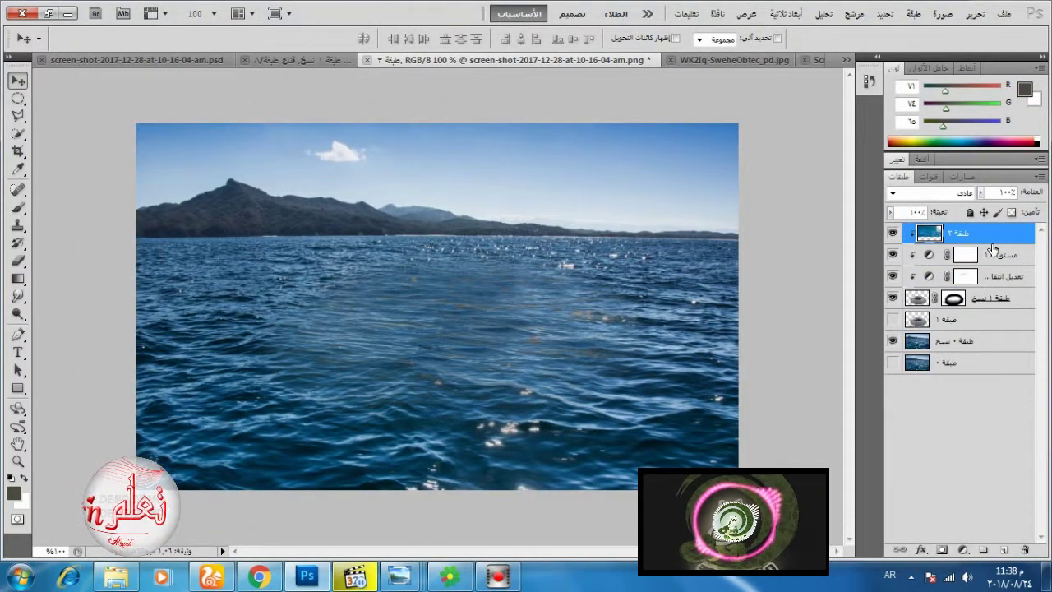
{"action": "left_click", "coordinate": [997, 244], "text": "alt"}
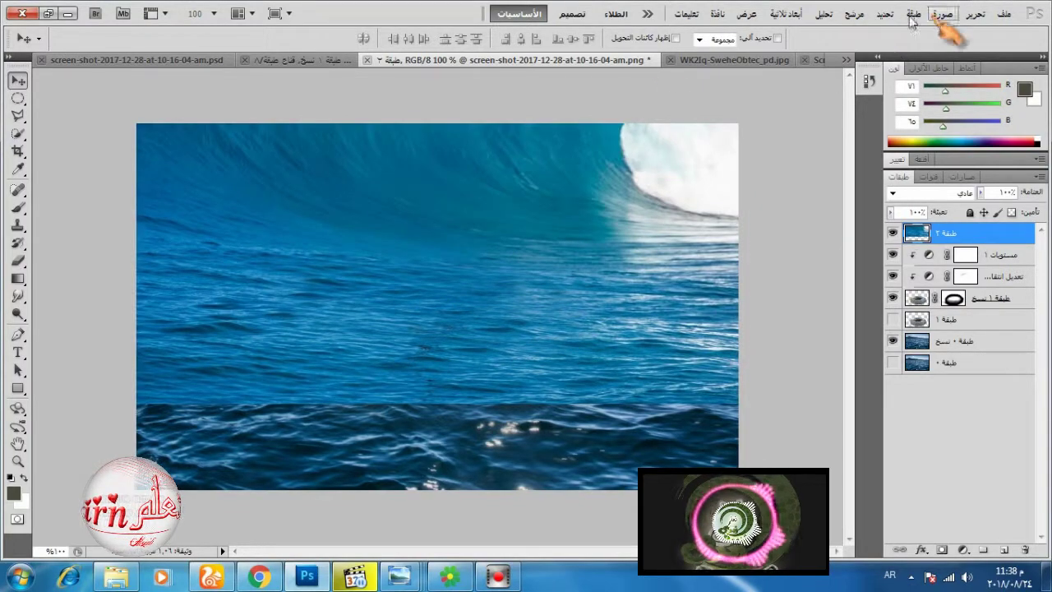
Step: Scale the wave layer to about 65.7% width and 52.6% height, and position it over the hole
{"action": "left_click", "coordinate": [676, 38]}
{"action": "left_click_drag", "start_coordinate": [507, 156], "coordinate": [527, 256]}
{"action": "left_click_drag", "start_coordinate": [89, 132], "coordinate": [387, 305]}
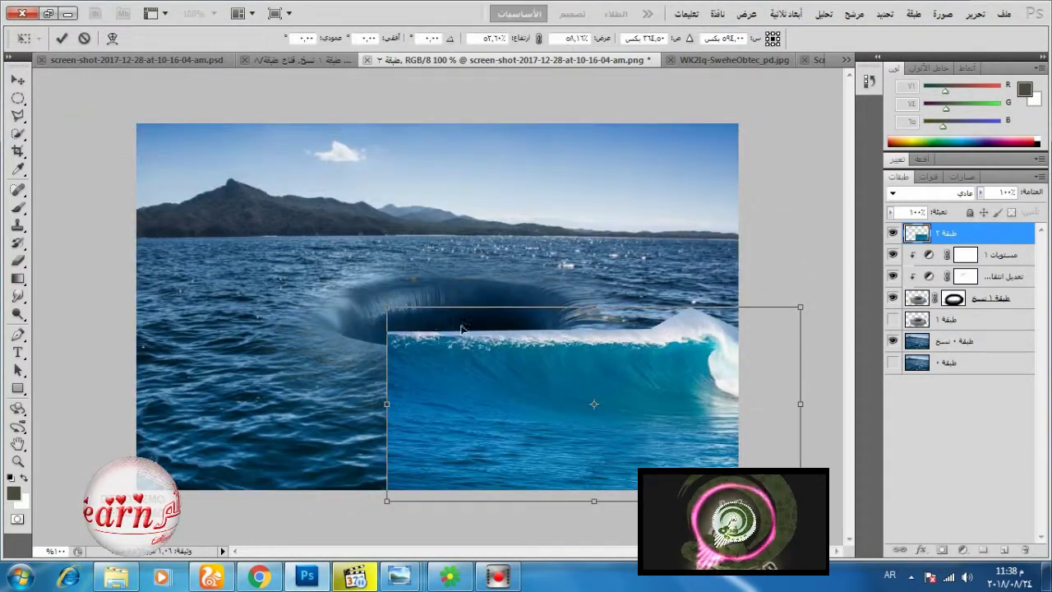
{"action": "left_click_drag", "start_coordinate": [463, 325], "coordinate": [229, 187]}
{"action": "left_click_drag", "start_coordinate": [568, 263], "coordinate": [622, 264]}
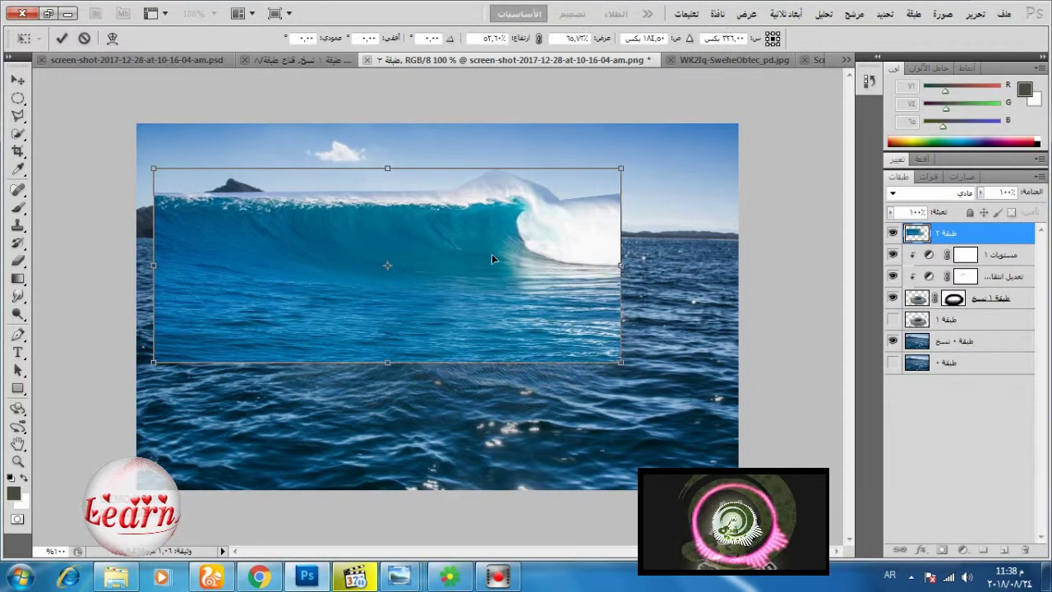
Step: With the wave temporarily at 41% opacity, fit it over the hole at about 65.1% width and 47.7% height, and restore full opacity
{"action": "left_click", "coordinate": [980, 192]}
{"action": "left_click_drag", "start_coordinate": [985, 212], "coordinate": [934, 212]}
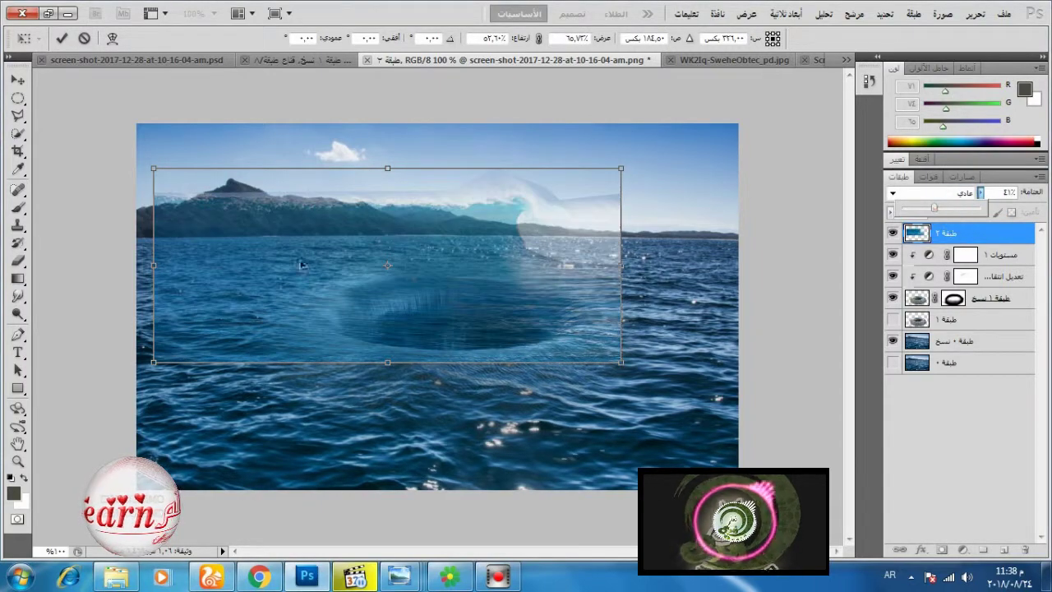
{"action": "left_click_drag", "start_coordinate": [154, 265], "coordinate": [136, 266]}
{"action": "mouse_move", "coordinate": [648, 322]}
{"action": "left_mouse_down"}
{"action": "mouse_move", "coordinate": [644, 309]}
{"action": "mouse_move", "coordinate": [629, 313]}
{"action": "left_mouse_up"}
{"action": "left_click_drag", "start_coordinate": [619, 168], "coordinate": [599, 187]}
{"action": "left_click_drag", "start_coordinate": [359, 191], "coordinate": [359, 186]}
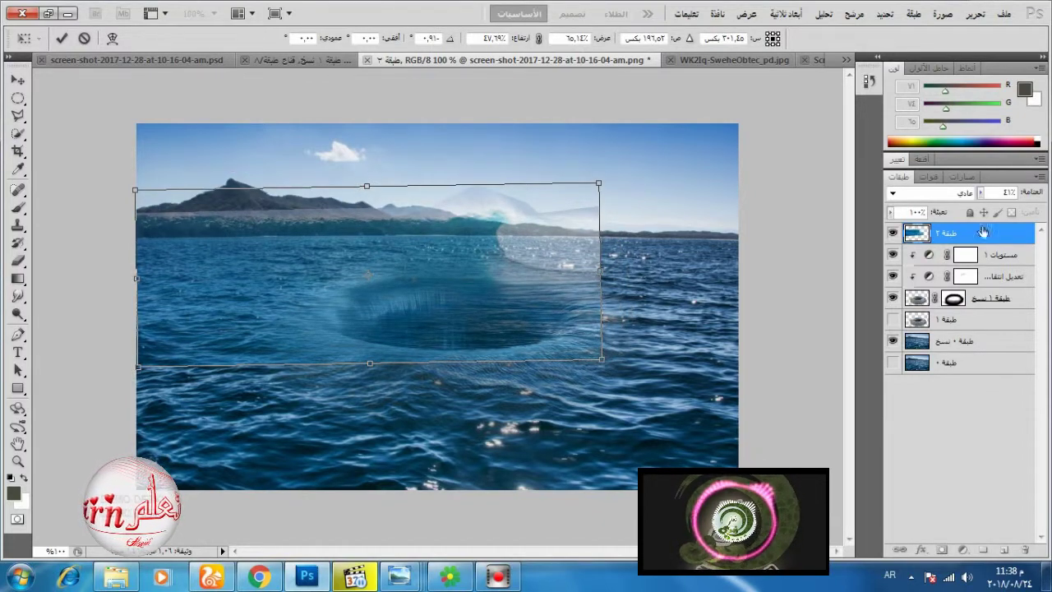
{"action": "left_click_drag", "start_coordinate": [981, 192], "coordinate": [1043, 213]}
{"action": "left_click", "coordinate": [62, 39]}
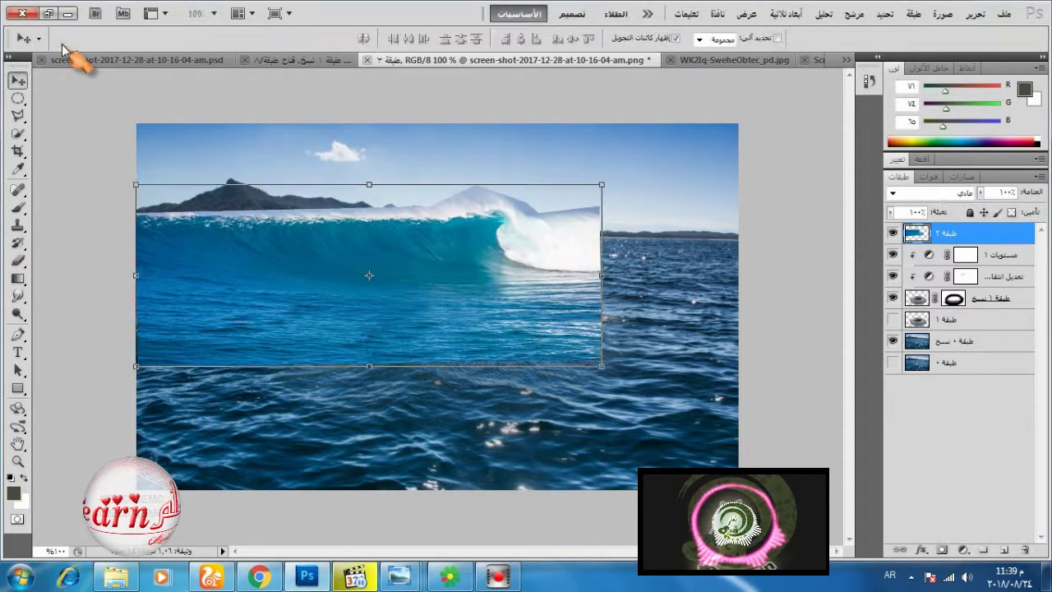
{"action": "left_click", "coordinate": [675, 39]}
Step: Duplicate the wave layer, hide the original, set the copy to Luminosity blending, and lower it until its crest meets the horizon
{"action": "left_click_drag", "start_coordinate": [976, 236], "coordinate": [1005, 549]}
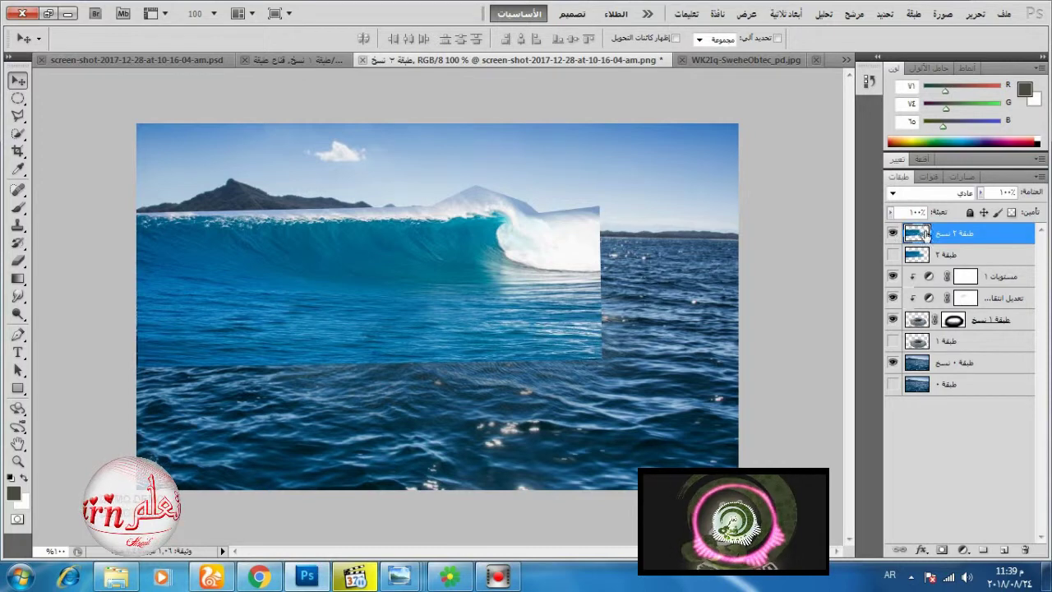
{"action": "left_click", "coordinate": [946, 192]}
{"action": "left_click", "coordinate": [962, 393]}
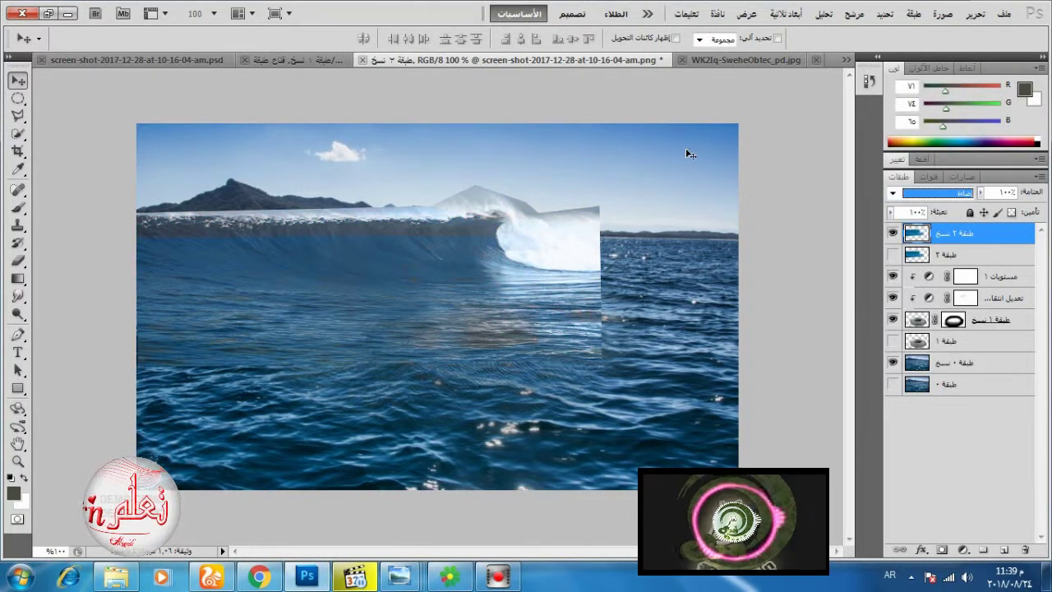
{"action": "left_click_drag", "start_coordinate": [442, 257], "coordinate": [438, 281]}
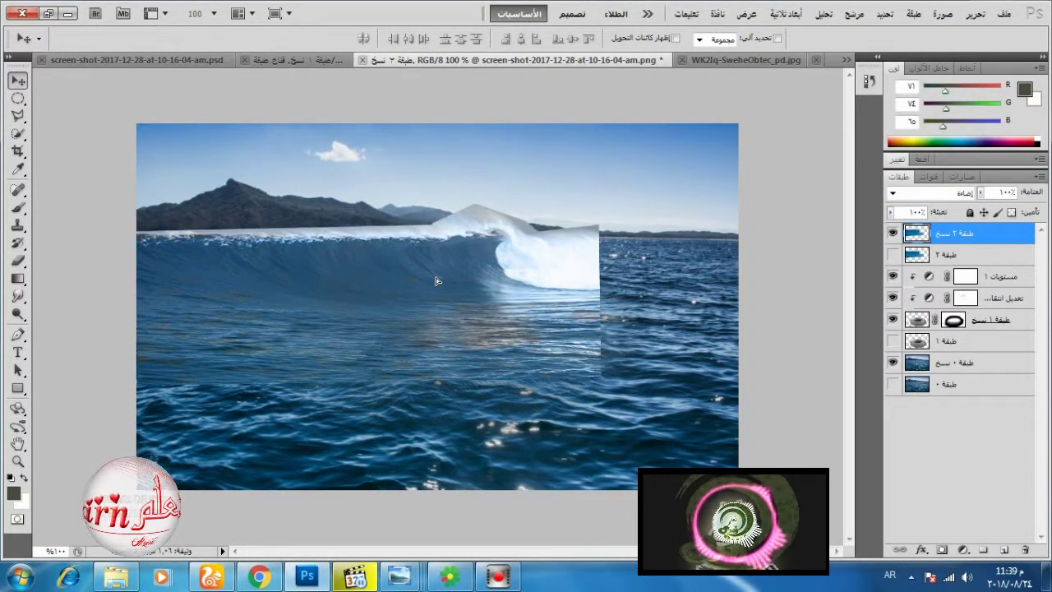
Step: Add a layer mask to the wave copy and hide its hard outer edges with a black brush, raising the opacity to 97%
{"action": "left_click", "coordinate": [942, 549]}
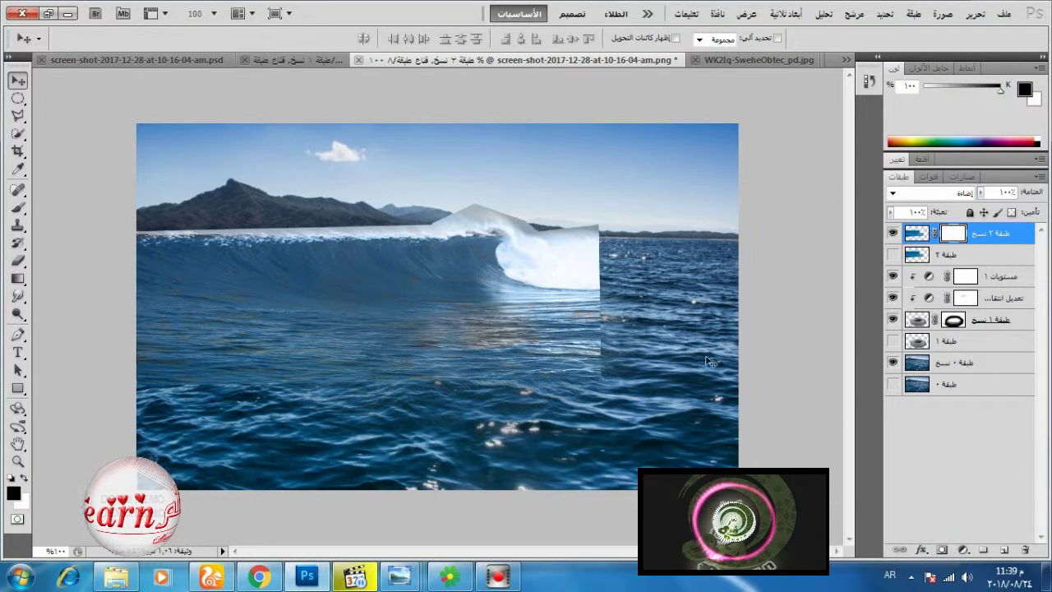
{"action": "left_click", "coordinate": [17, 207]}
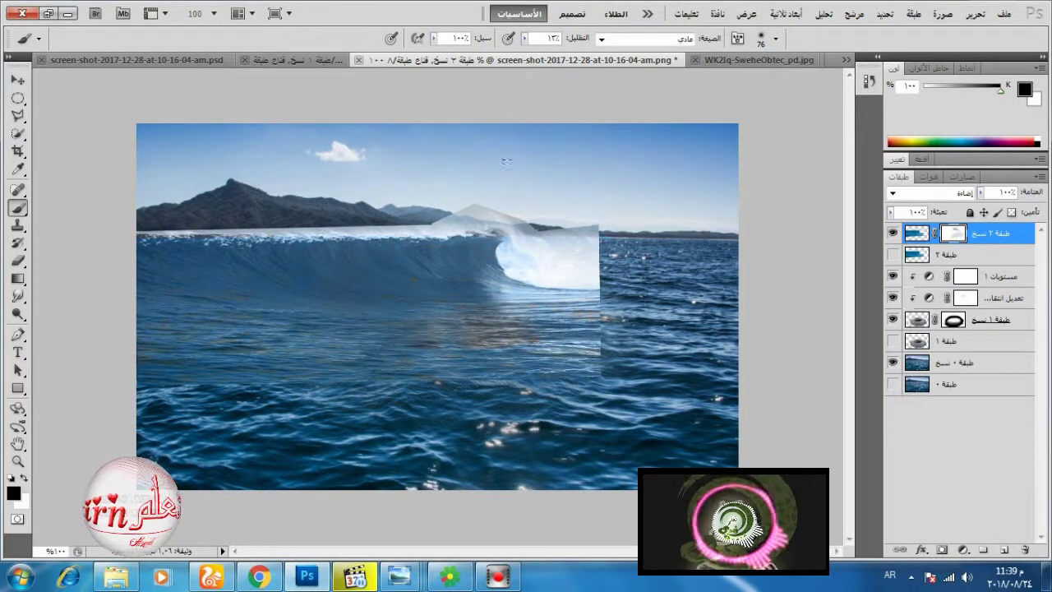
{"action": "left_click", "coordinate": [523, 38]}
{"action": "left_click_drag", "start_coordinate": [522, 53], "coordinate": [589, 53]}
{"action": "mouse_move", "coordinate": [460, 181]}
{"action": "left_mouse_down"}
{"action": "mouse_move", "coordinate": [485, 185]}
{"action": "mouse_move", "coordinate": [411, 179]}
{"action": "mouse_move", "coordinate": [617, 226]}
{"action": "left_mouse_up"}
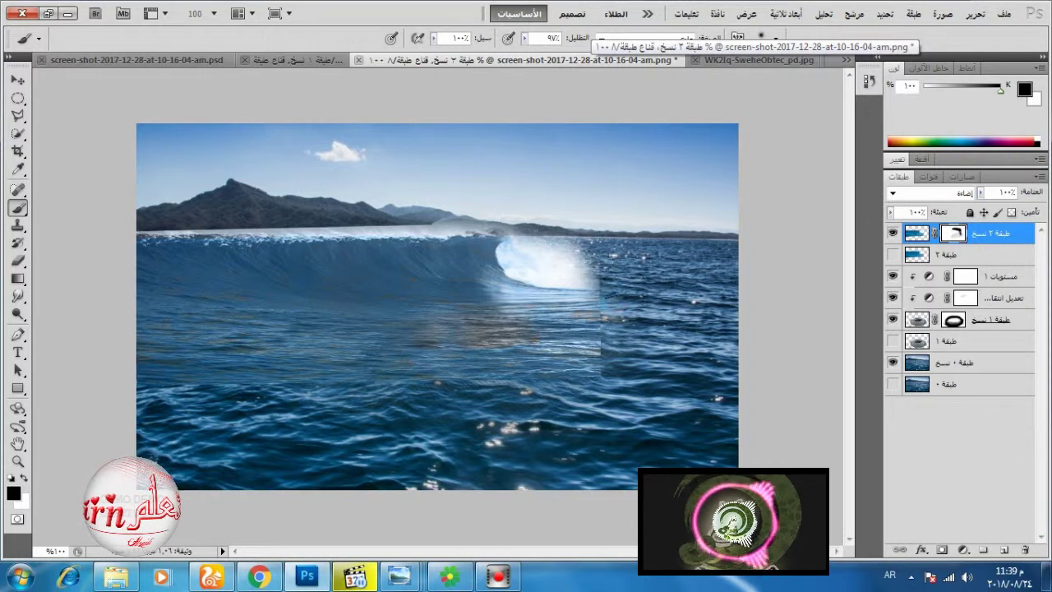
{"action": "left_click_drag", "start_coordinate": [592, 271], "coordinate": [585, 372]}
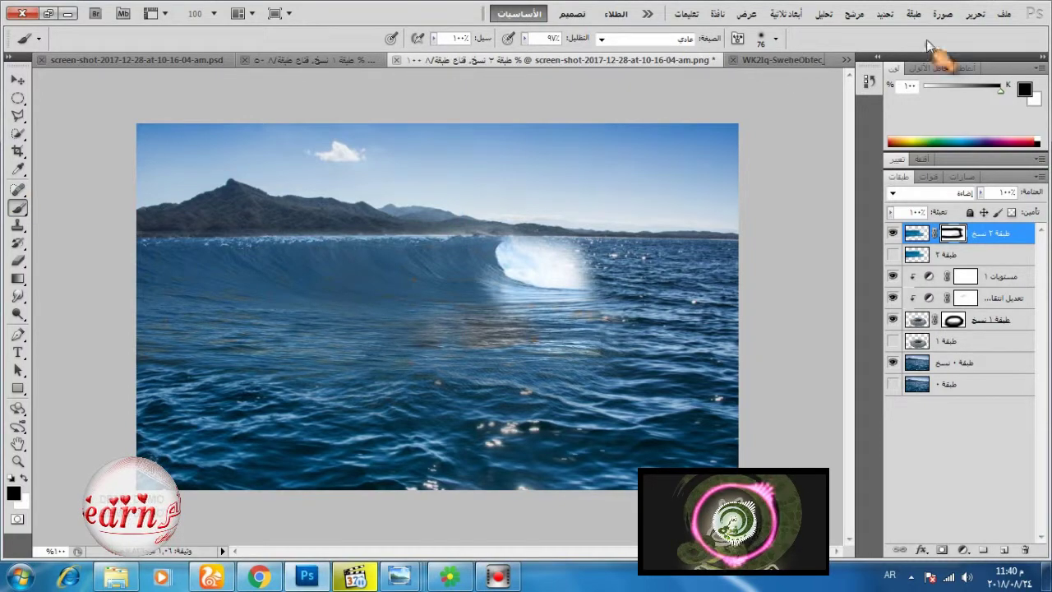
Step: Scale the masked wave copy to about 83.9%, place it behind the hole, and mask out the part covering the hole
{"action": "left_click", "coordinate": [976, 15]}
{"action": "left_click", "coordinate": [788, 306]}
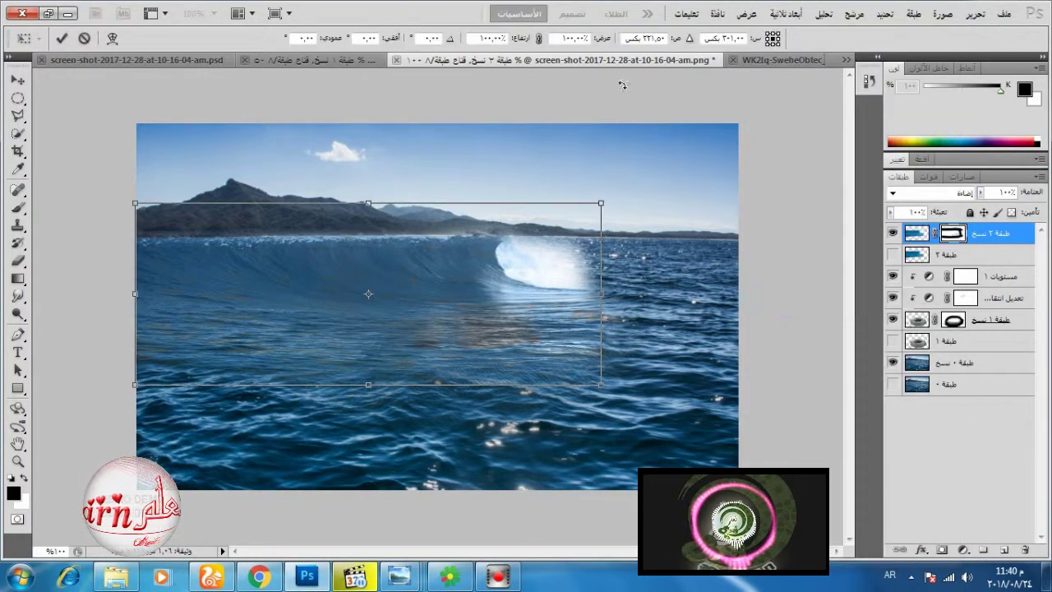
{"action": "left_click_drag", "start_coordinate": [605, 205], "coordinate": [526, 230]}
{"action": "left_click_drag", "start_coordinate": [460, 293], "coordinate": [462, 264]}
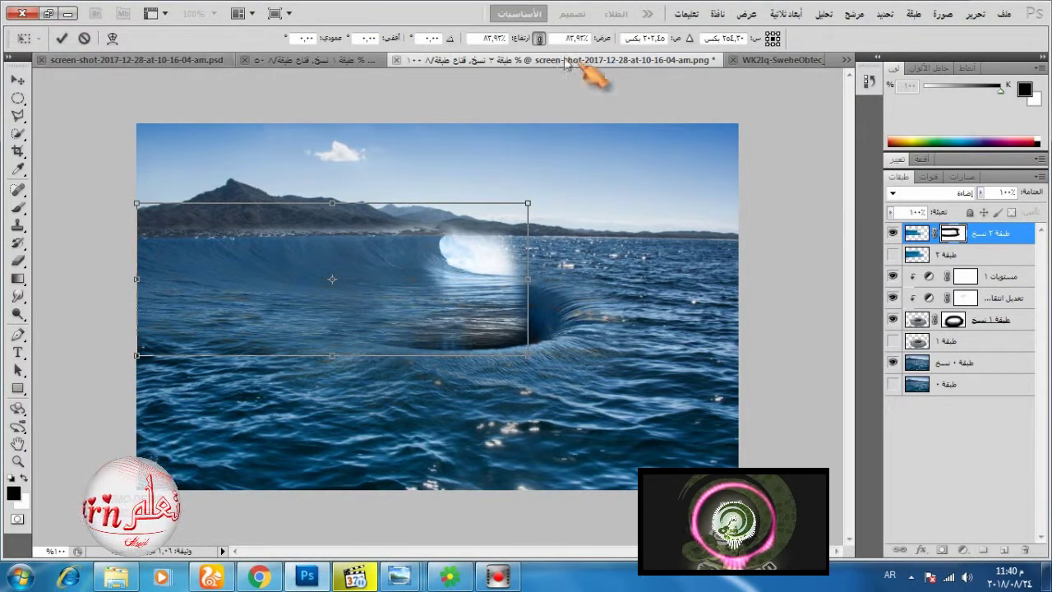
{"action": "left_click", "coordinate": [63, 37]}
{"action": "mouse_move", "coordinate": [511, 331]}
{"action": "left_mouse_down"}
{"action": "mouse_move", "coordinate": [526, 319]}
{"action": "mouse_move", "coordinate": [382, 330]}
{"action": "mouse_move", "coordinate": [399, 308]}
{"action": "mouse_move", "coordinate": [327, 344]}
{"action": "left_mouse_up"}
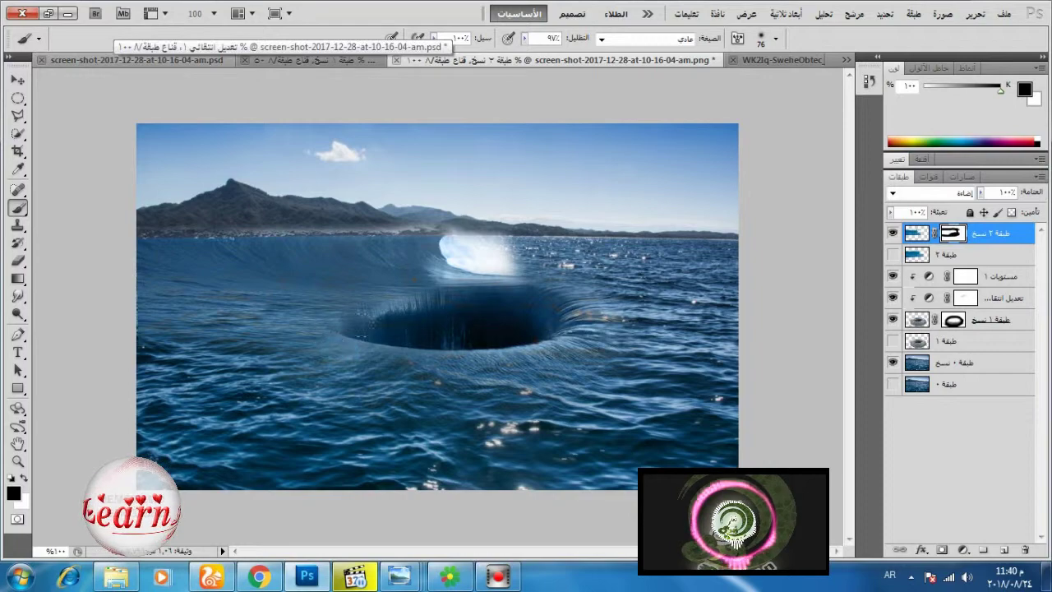
Step: Close the water-hole source image WK2Iq-SweheObtec_pd.jpg and return to the seascape document
{"action": "left_click", "coordinate": [773, 59]}
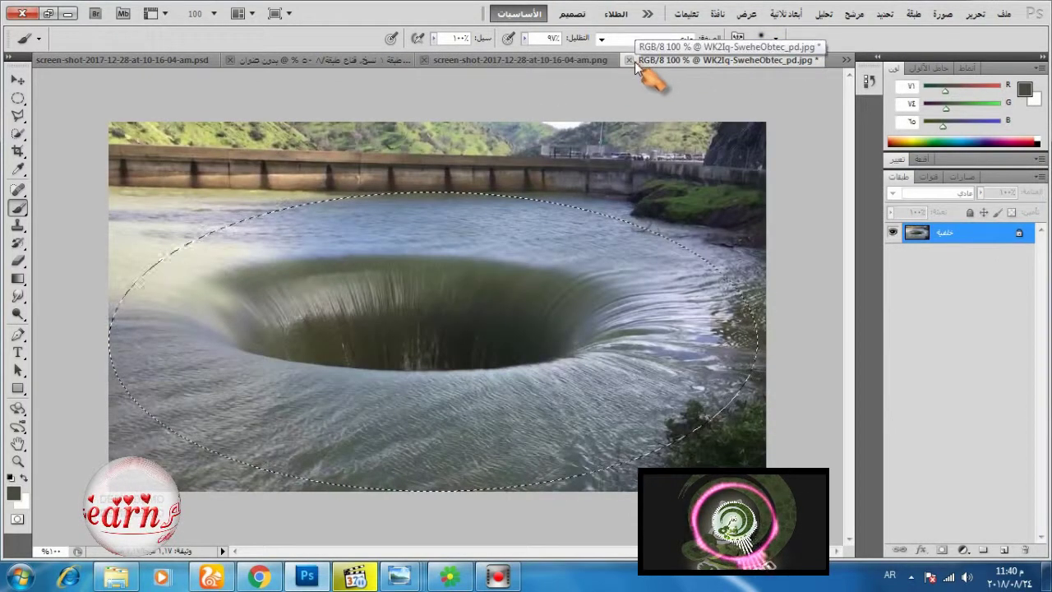
{"action": "left_click", "coordinate": [631, 60]}
{"action": "left_click", "coordinate": [524, 228]}
{"action": "left_click", "coordinate": [400, 62]}
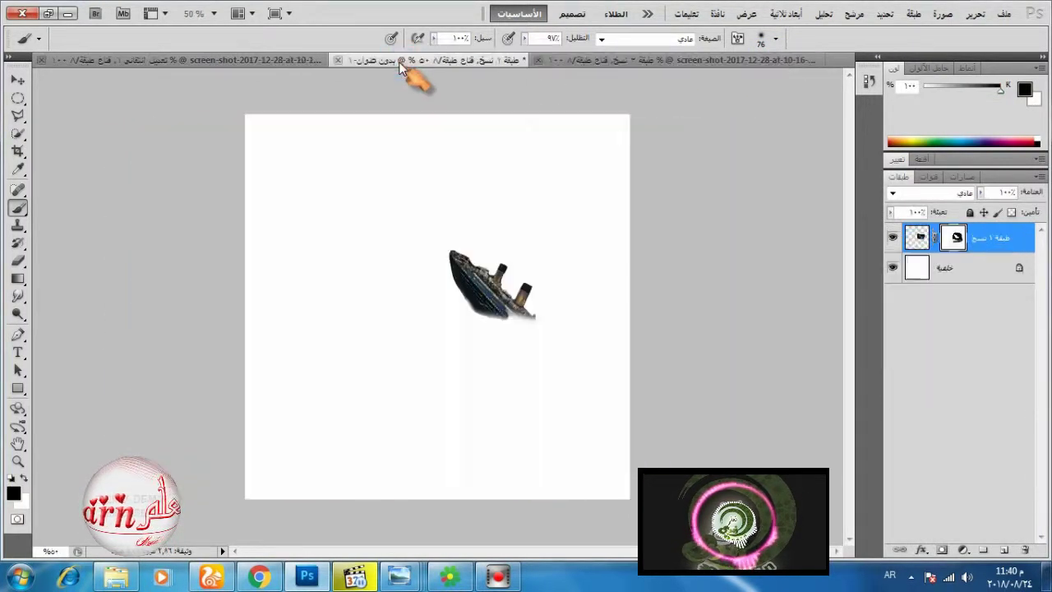
{"action": "left_click", "coordinate": [575, 62]}
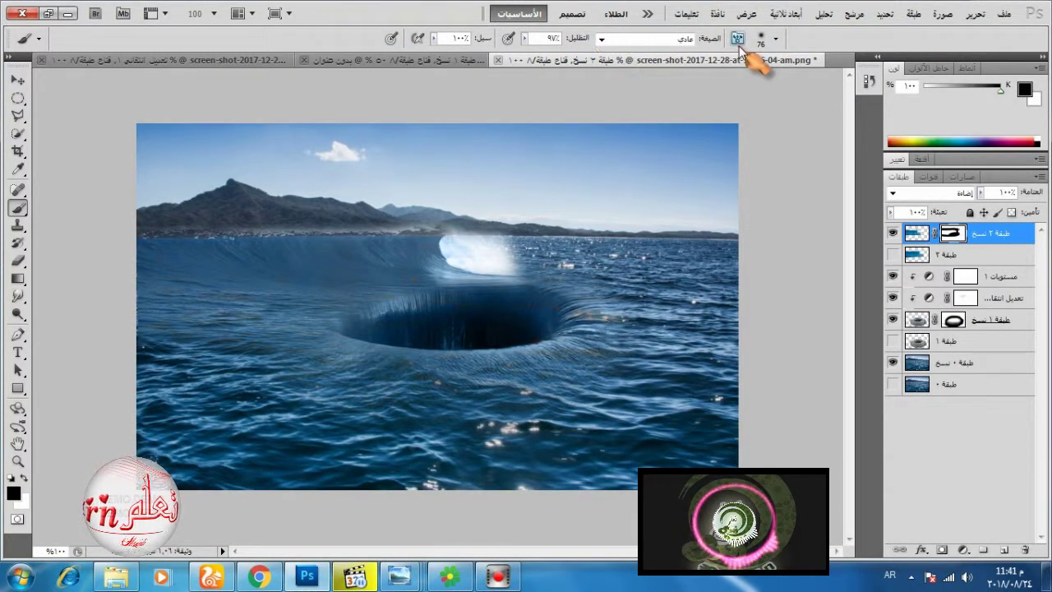
Step: Scale the wave copy to about 91.6% width and 85.4% height, with its crest just below the horizon and reaching the image's left edge
{"action": "left_click", "coordinate": [976, 15]}
{"action": "left_click", "coordinate": [777, 298]}
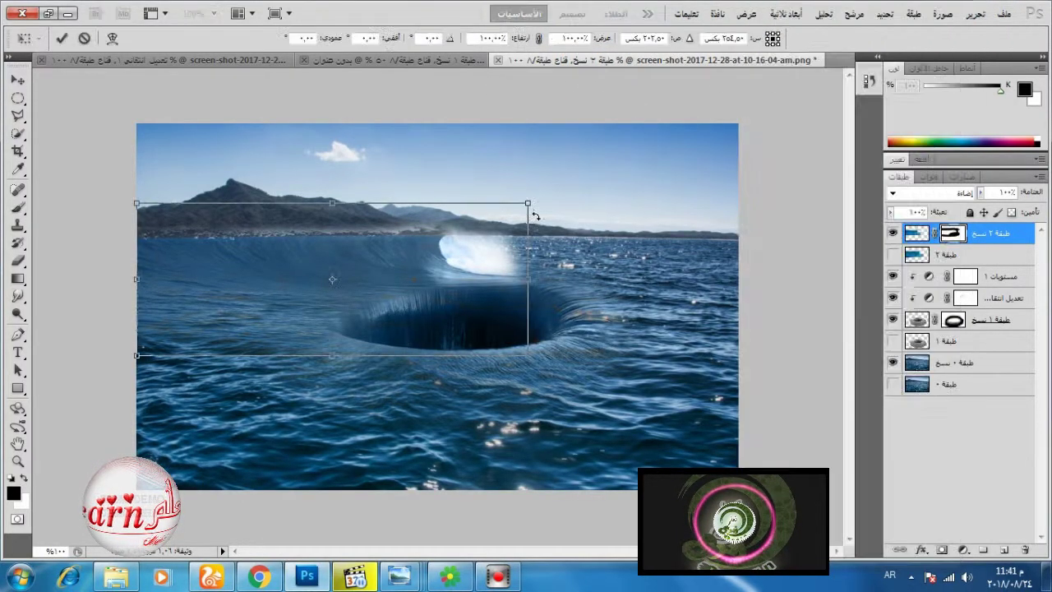
{"action": "left_click_drag", "start_coordinate": [527, 202], "coordinate": [484, 222]}
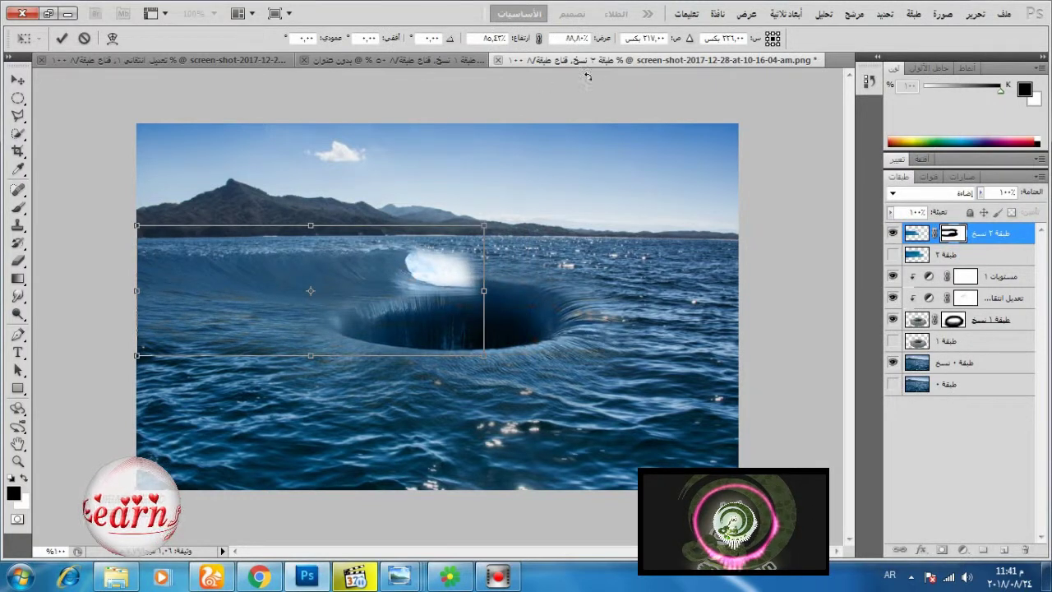
{"action": "left_click_drag", "start_coordinate": [457, 258], "coordinate": [467, 252]}
{"action": "left_click_drag", "start_coordinate": [146, 291], "coordinate": [137, 290]}
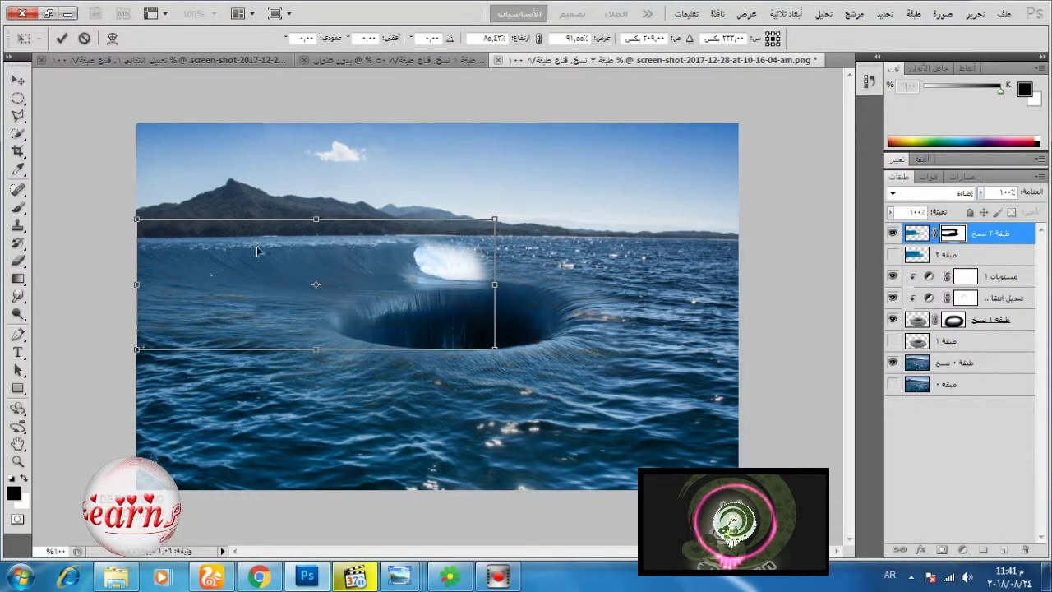
{"action": "left_click", "coordinate": [62, 38]}
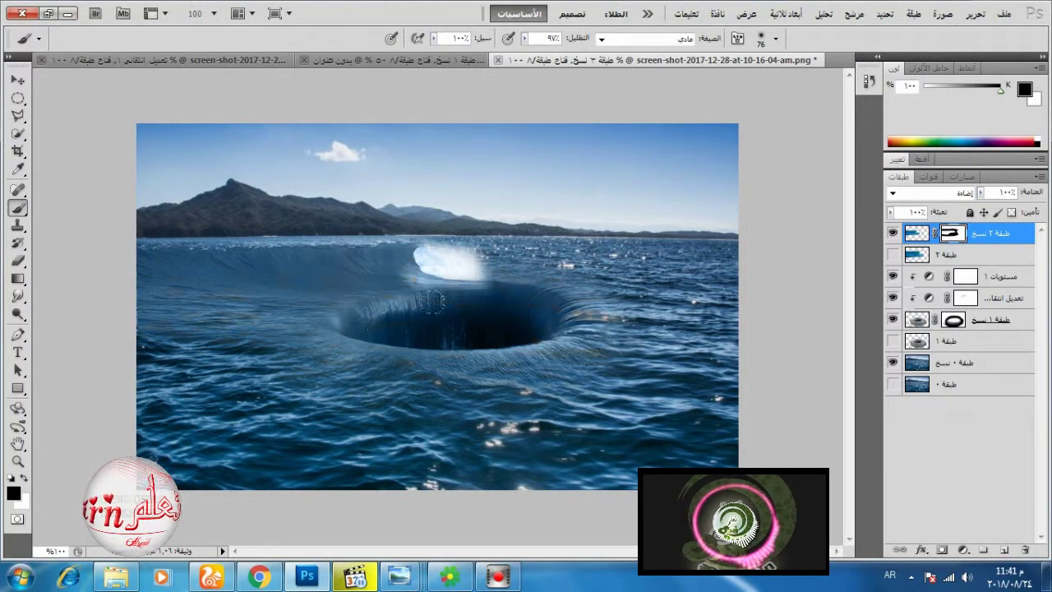
Step: Stretch the wave copy's height to about 132.35% and mask out its lower part over the hole and nearby water
{"action": "left_click", "coordinate": [976, 15]}
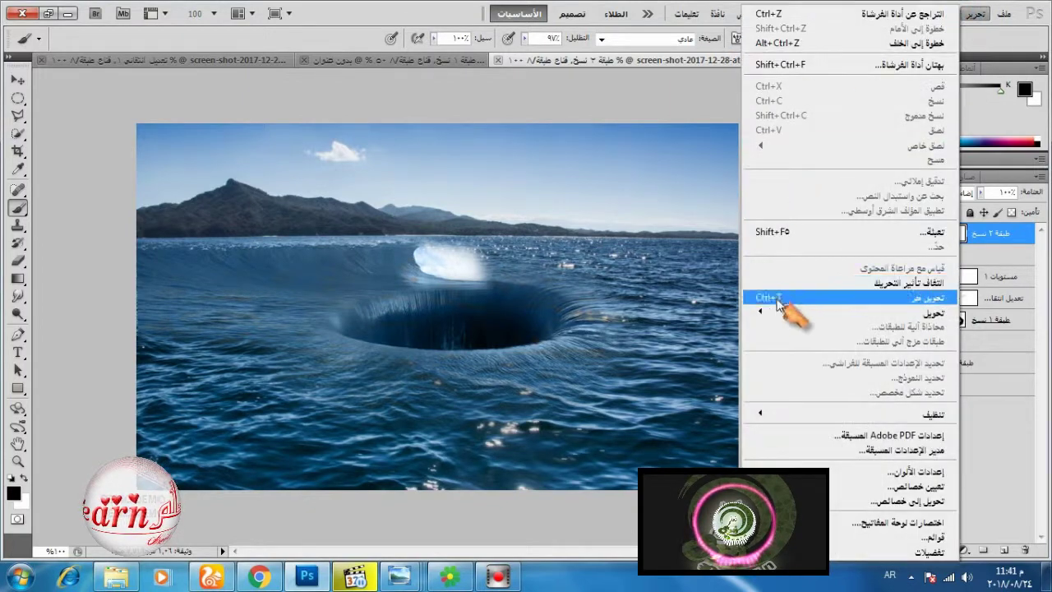
{"action": "left_click", "coordinate": [807, 299]}
{"action": "mouse_move", "coordinate": [316, 349]}
{"action": "left_mouse_down"}
{"action": "mouse_move", "coordinate": [315, 382]}
{"action": "mouse_move", "coordinate": [321, 357]}
{"action": "left_mouse_up"}
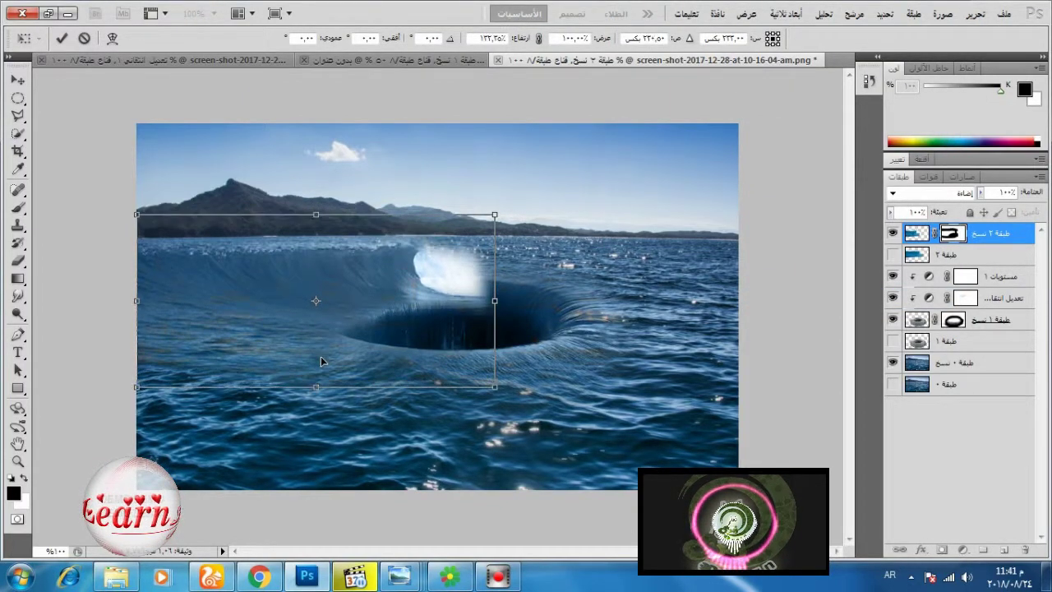
{"action": "left_click", "coordinate": [61, 38]}
{"action": "mouse_move", "coordinate": [412, 327]}
{"action": "left_mouse_down"}
{"action": "mouse_move", "coordinate": [386, 324]}
{"action": "mouse_move", "coordinate": [395, 316]}
{"action": "mouse_move", "coordinate": [369, 346]}
{"action": "mouse_move", "coordinate": [104, 374]}
{"action": "left_mouse_up"}
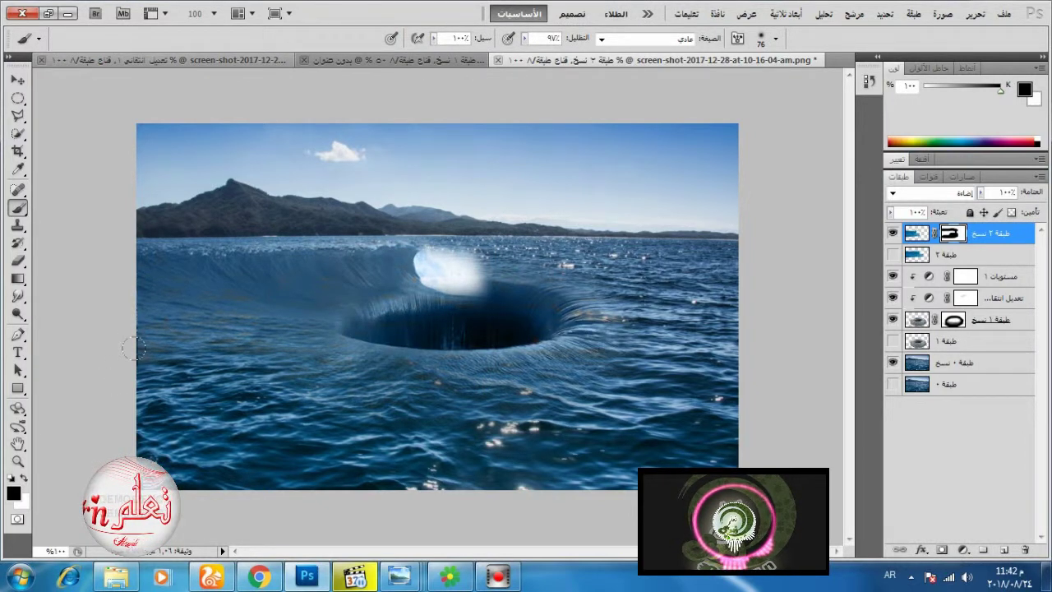
Step: Restore the wave's foamy crest along the horizon by painting white on its mask at 17% brush opacity
{"action": "left_click", "coordinate": [23, 478]}
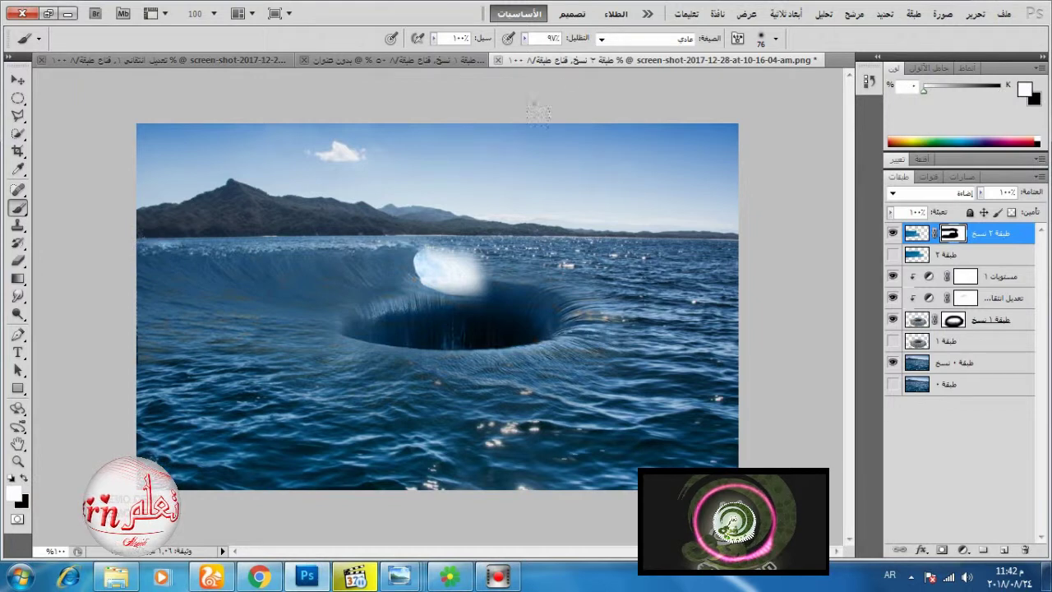
{"action": "left_click_drag", "start_coordinate": [526, 42], "coordinate": [462, 57]}
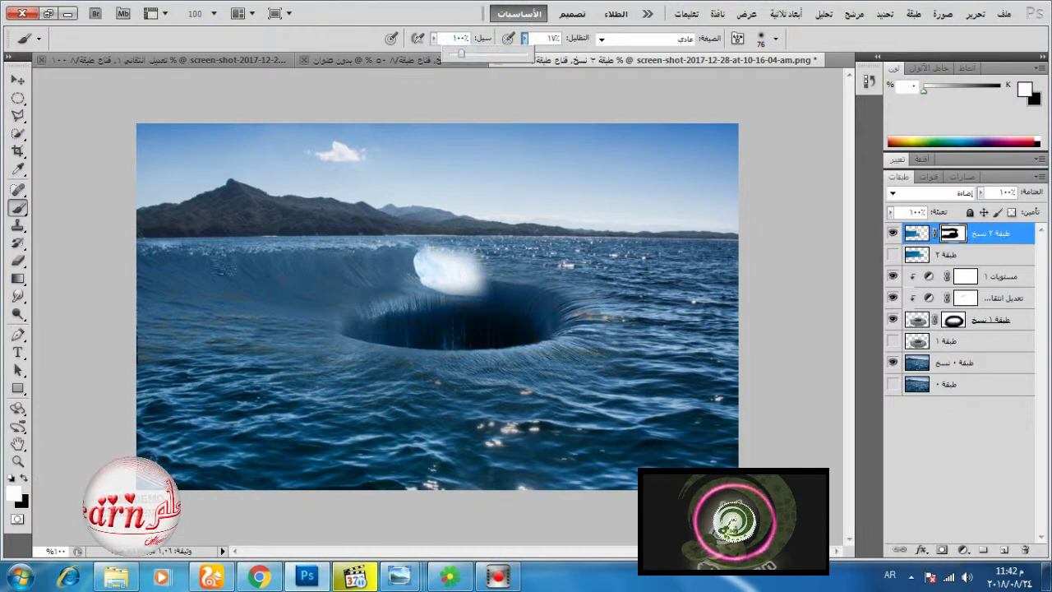
{"action": "left_click", "coordinate": [283, 273]}
{"action": "mouse_move", "coordinate": [390, 238]}
{"action": "left_mouse_down"}
{"action": "mouse_move", "coordinate": [421, 238]}
{"action": "mouse_move", "coordinate": [379, 237]}
{"action": "left_mouse_up"}
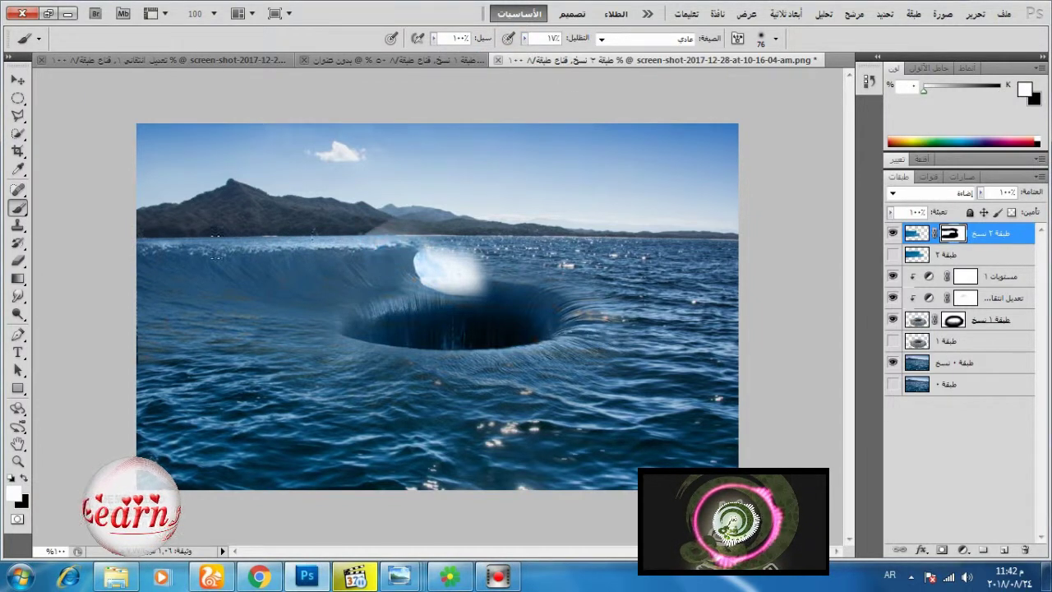
{"action": "left_click_drag", "start_coordinate": [216, 247], "coordinate": [342, 248]}
{"action": "mouse_move", "coordinate": [159, 246]}
{"action": "left_mouse_down"}
{"action": "mouse_move", "coordinate": [253, 238]}
{"action": "mouse_move", "coordinate": [439, 249]}
{"action": "left_mouse_up"}
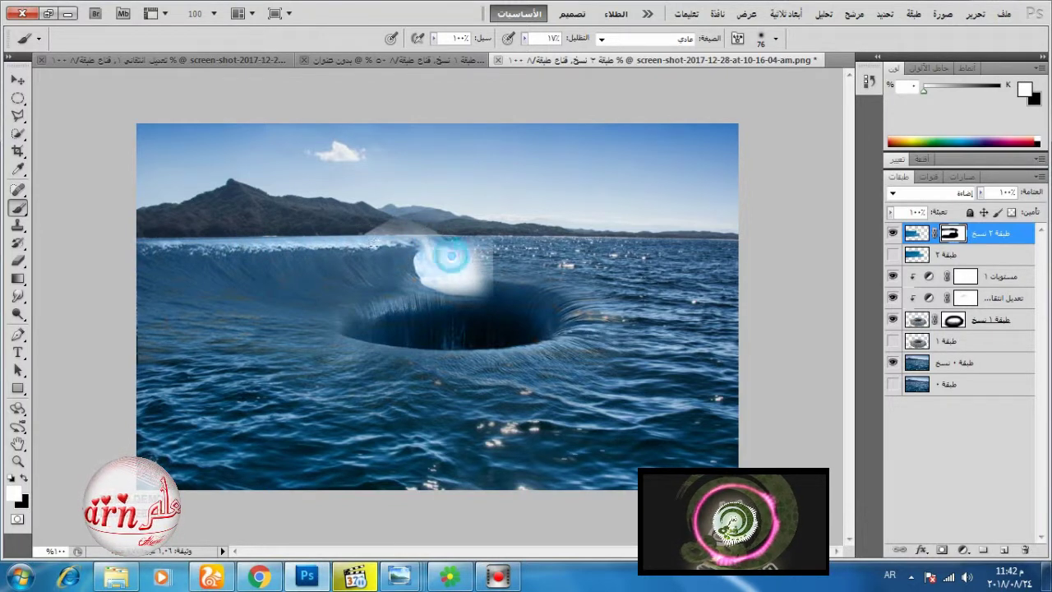
Step: Paint black on the wave mask at 100% opacity to remove the haze over the hills and clean the hole's interior
{"action": "left_click", "coordinate": [25, 478]}
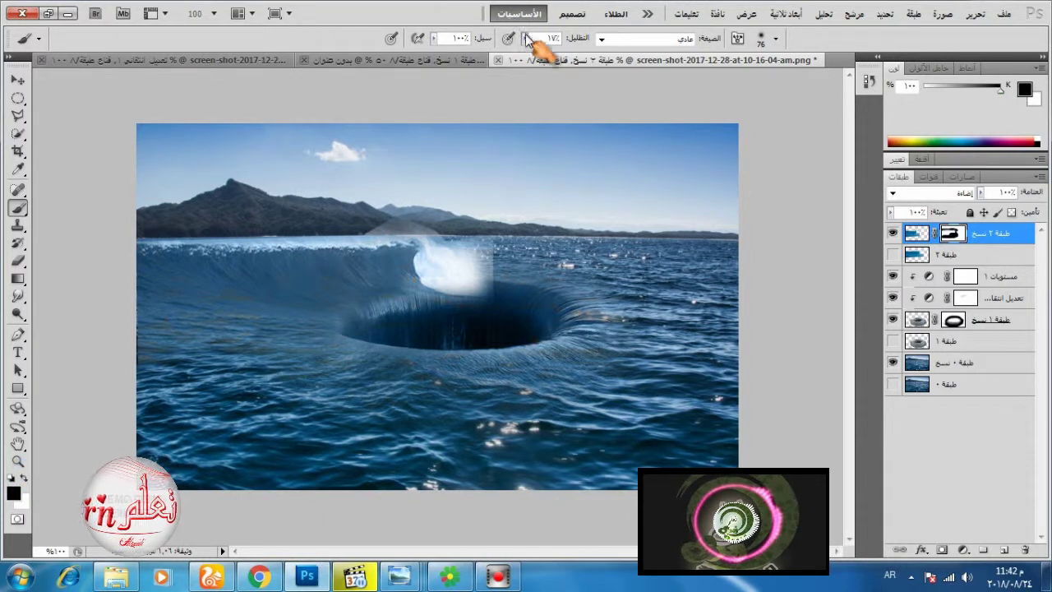
{"action": "left_click", "coordinate": [525, 38]}
{"action": "left_click_drag", "start_coordinate": [536, 56], "coordinate": [597, 57]}
{"action": "mouse_move", "coordinate": [387, 194]}
{"action": "left_mouse_down"}
{"action": "mouse_move", "coordinate": [421, 202]}
{"action": "mouse_move", "coordinate": [378, 193]}
{"action": "mouse_move", "coordinate": [369, 214]}
{"action": "mouse_move", "coordinate": [432, 203]}
{"action": "left_mouse_up"}
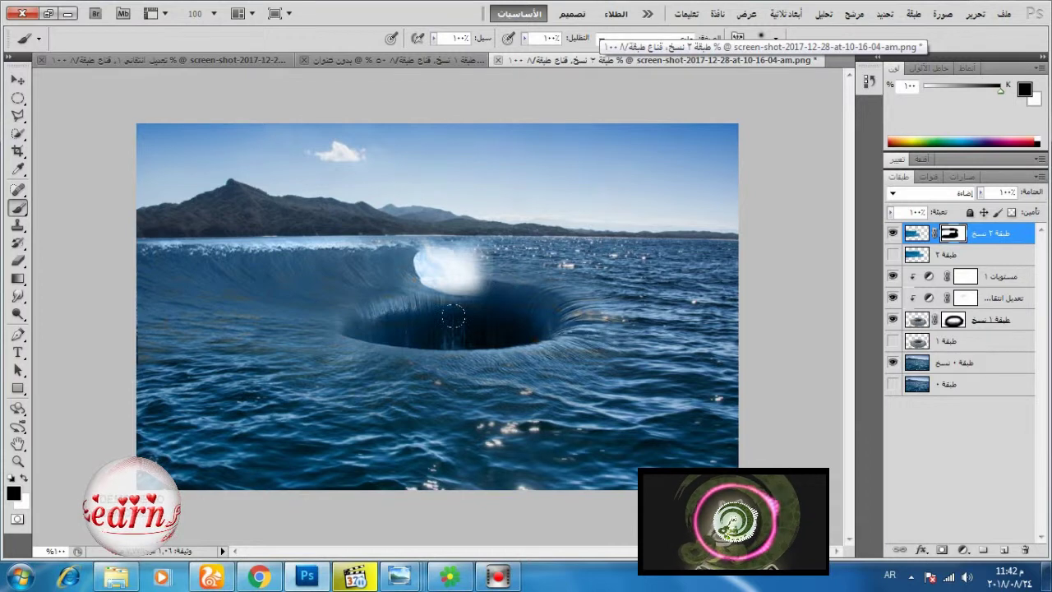
{"action": "left_click_drag", "start_coordinate": [454, 315], "coordinate": [373, 318]}
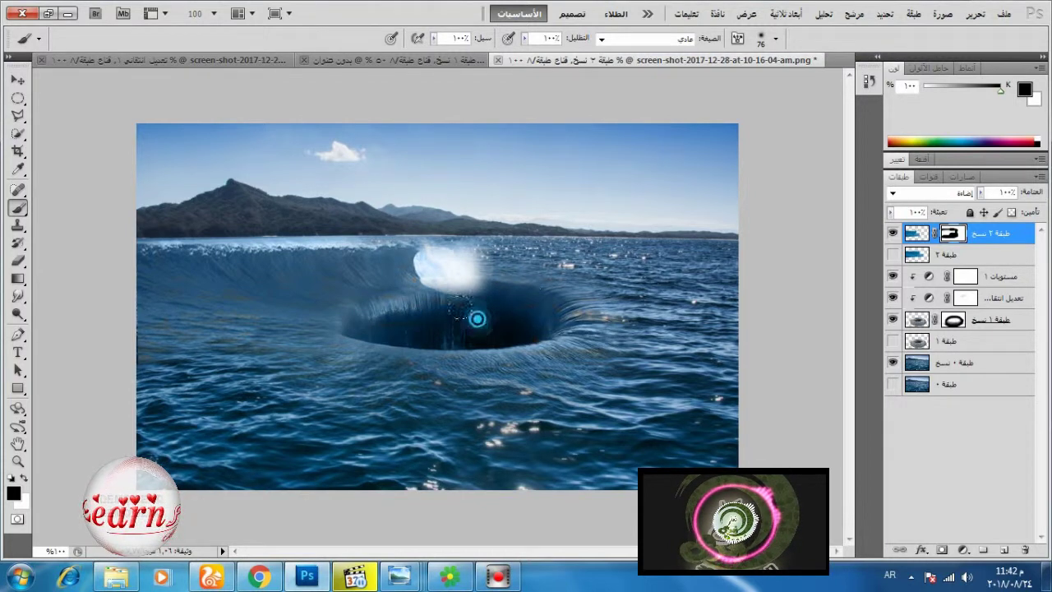
{"action": "mouse_move", "coordinate": [460, 308]}
{"action": "left_mouse_down"}
{"action": "mouse_move", "coordinate": [407, 323]}
{"action": "mouse_move", "coordinate": [383, 339]}
{"action": "left_mouse_up"}
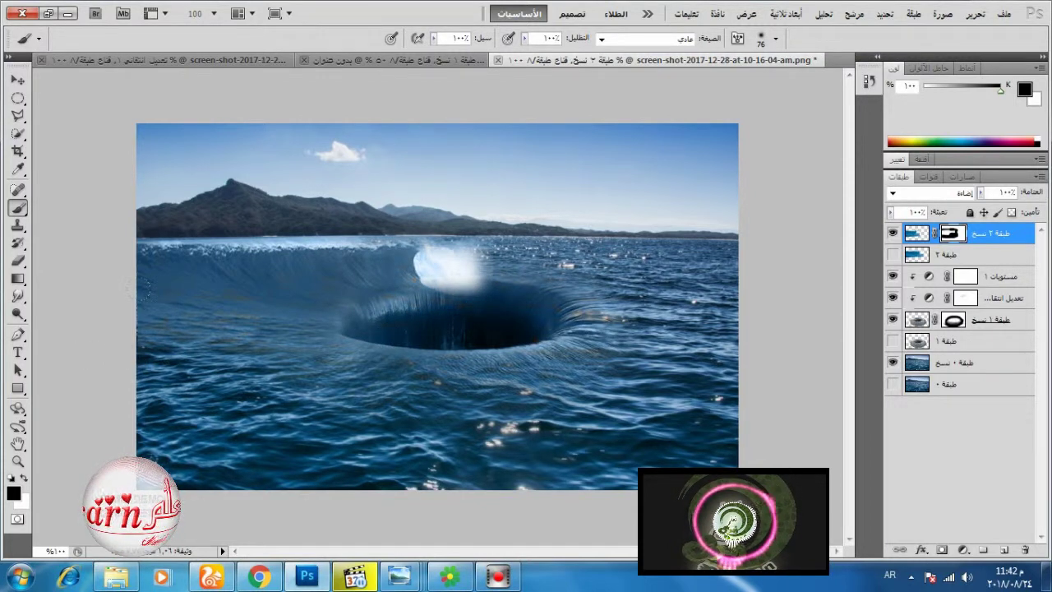
Step: Move the masked ship from the untitled document into the seascape, positioning it so that it sinks into the hole
{"action": "left_click", "coordinate": [386, 63]}
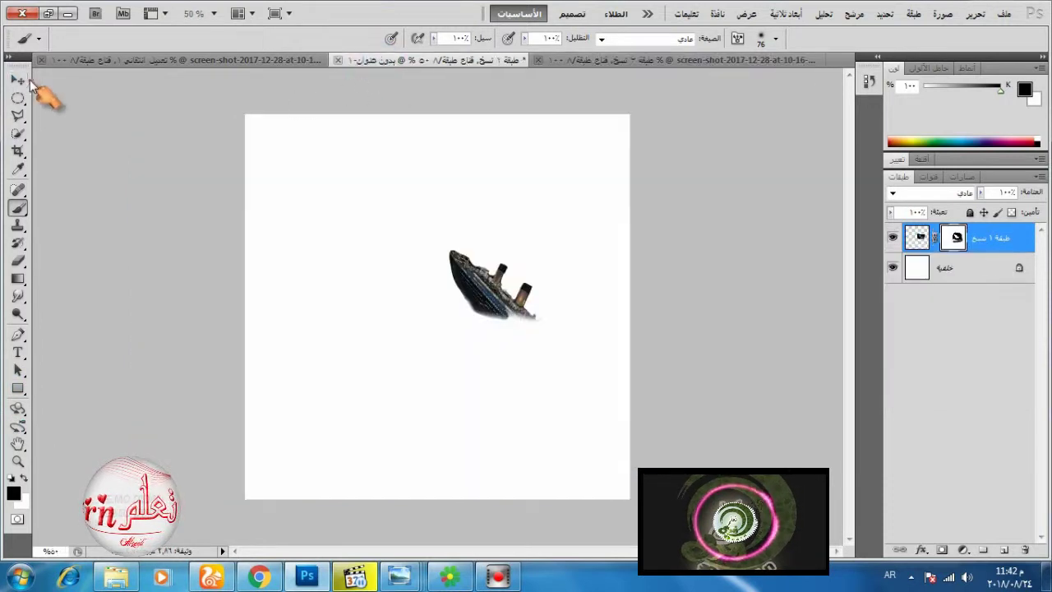
{"action": "left_click", "coordinate": [18, 80]}
{"action": "left_click_drag", "start_coordinate": [466, 282], "coordinate": [381, 302]}
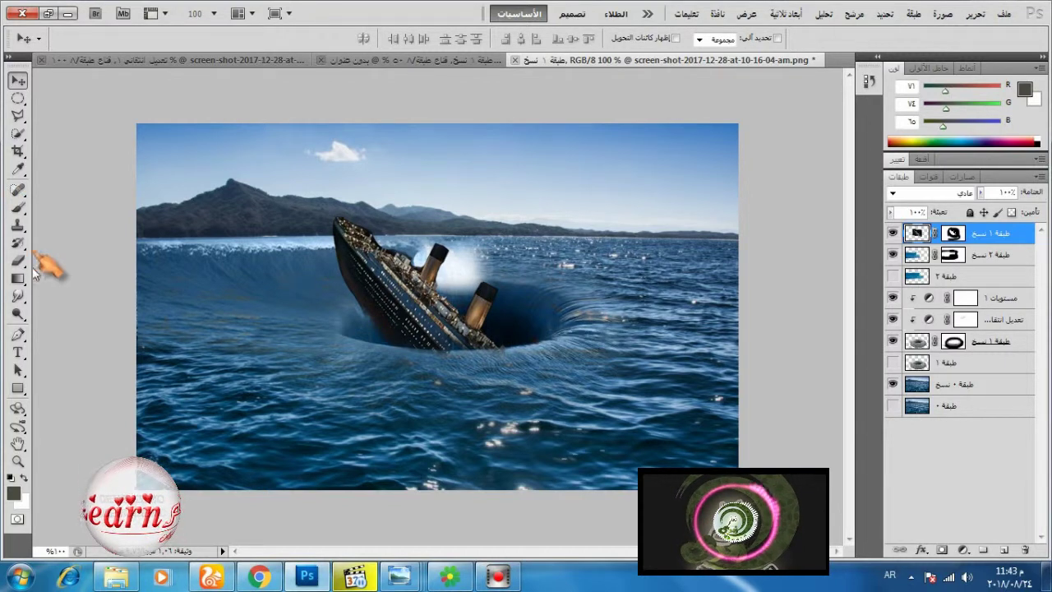
Step: Paint black on the ship's mask at 100% opacity around the hull's base and along its left side
{"action": "left_click", "coordinate": [19, 207]}
{"action": "left_click", "coordinate": [949, 236]}
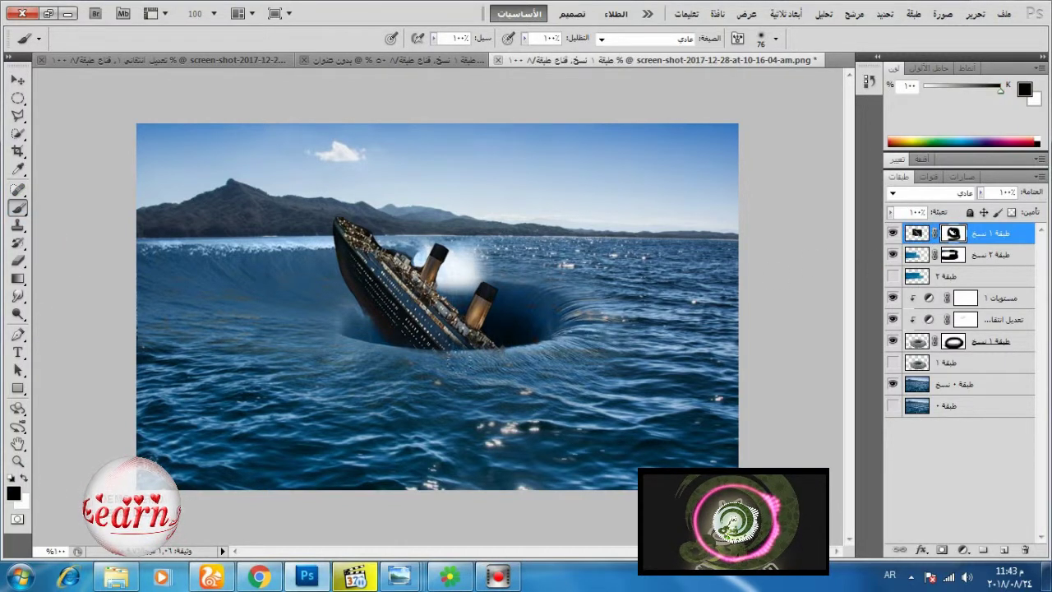
{"action": "mouse_move", "coordinate": [444, 360]}
{"action": "left_mouse_down"}
{"action": "mouse_move", "coordinate": [420, 375]}
{"action": "mouse_move", "coordinate": [527, 367]}
{"action": "mouse_move", "coordinate": [394, 383]}
{"action": "left_mouse_up"}
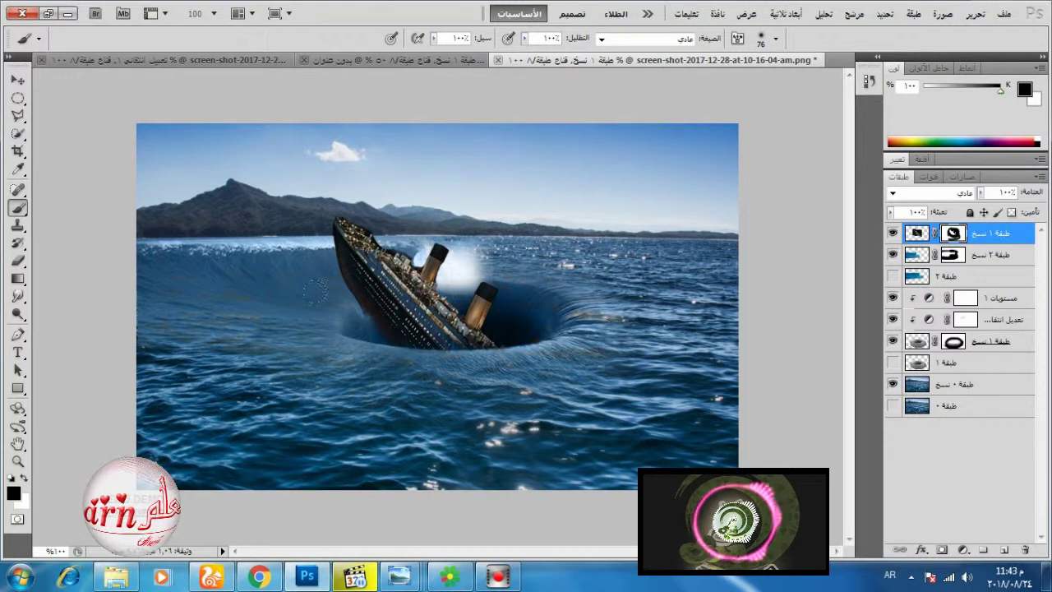
{"action": "left_click_drag", "start_coordinate": [333, 294], "coordinate": [333, 307]}
Step: Lower the brush opacity to 15%, fade the hull's lower edge on the mask, and paint white to restore the upper hull
{"action": "left_click", "coordinate": [524, 39]}
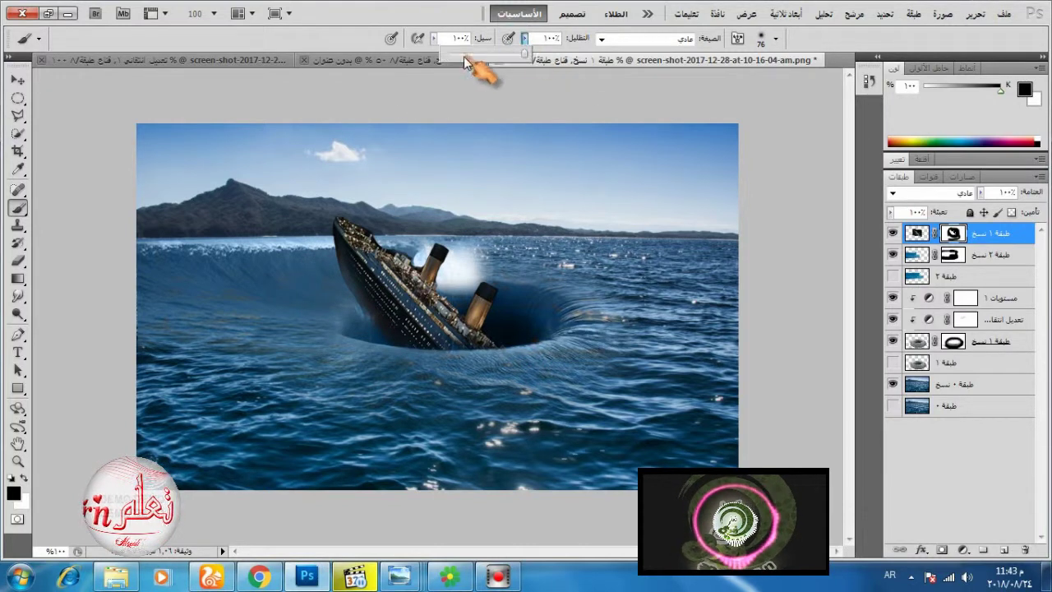
{"action": "left_click", "coordinate": [356, 327]}
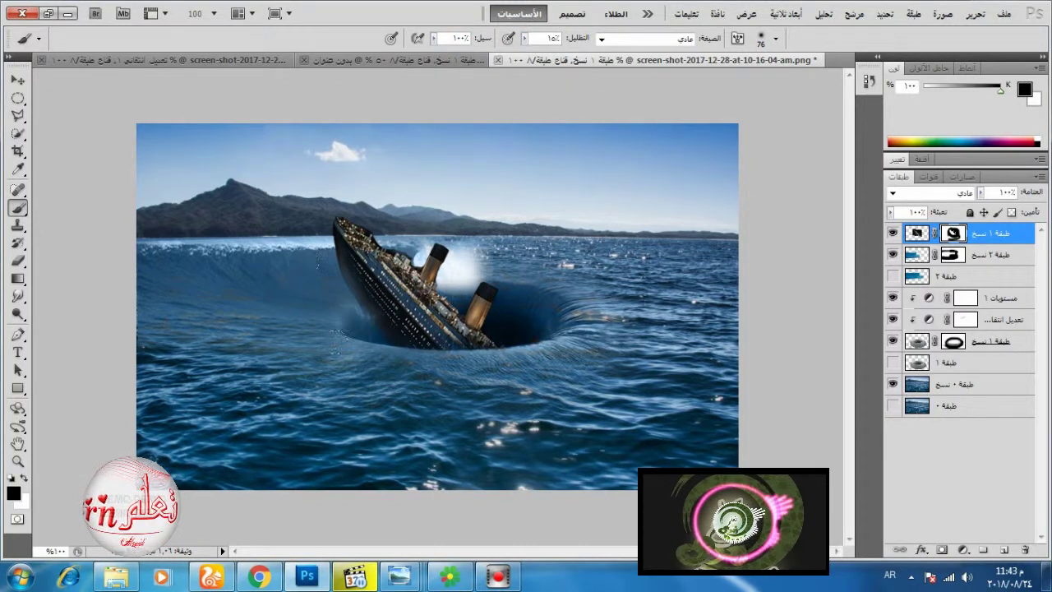
{"action": "key", "text": "x"}
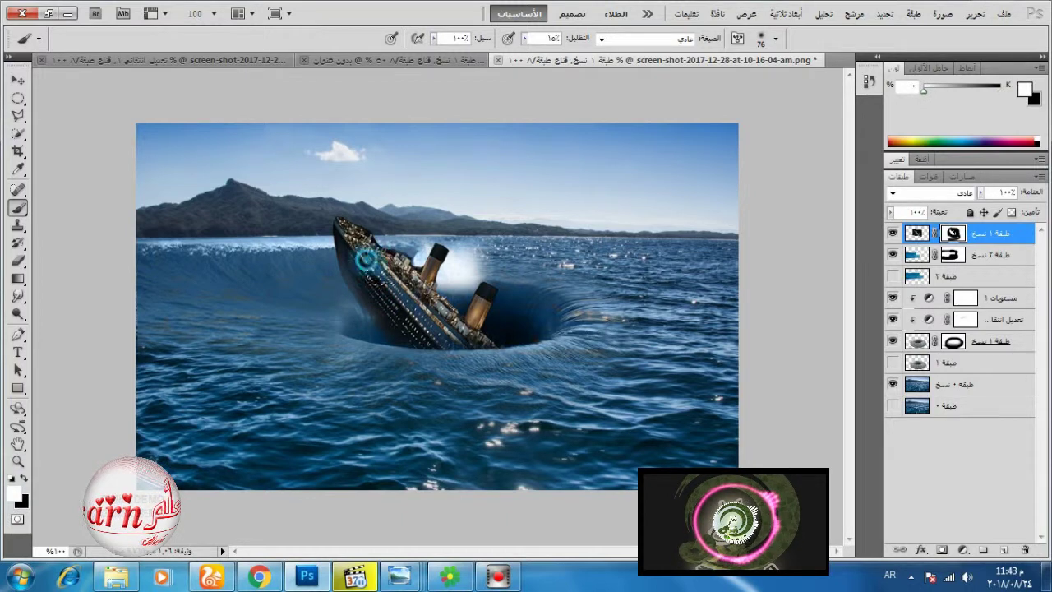
{"action": "mouse_move", "coordinate": [364, 253]}
{"action": "left_mouse_down"}
{"action": "mouse_move", "coordinate": [385, 294]}
{"action": "mouse_move", "coordinate": [378, 290]}
{"action": "left_mouse_up"}
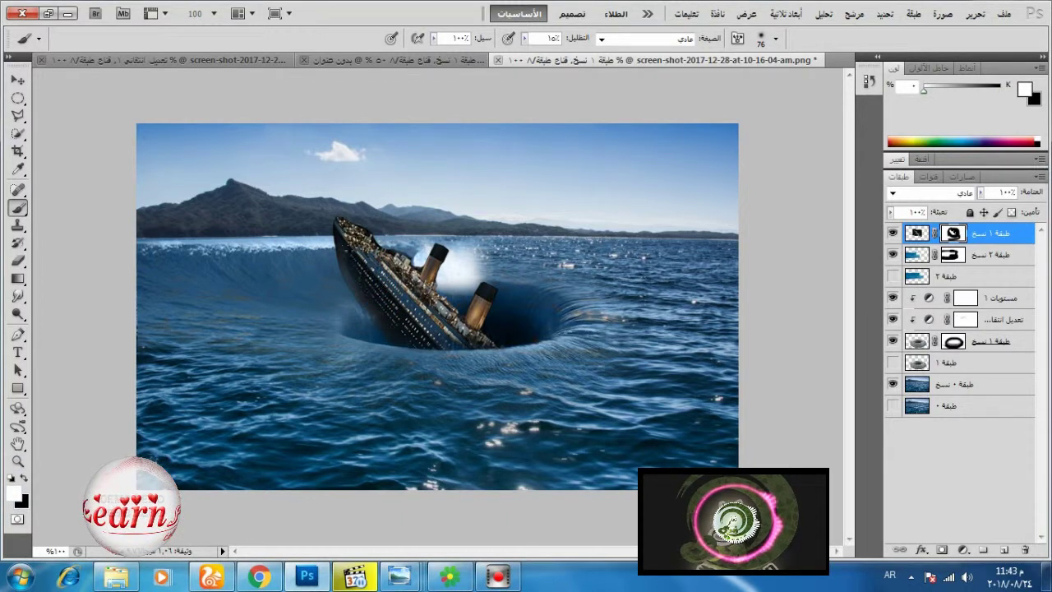
Step: Paint black on the ship's mask with a 50 px brush at 15% opacity to soften the hull's left edge
{"action": "left_click", "coordinate": [23, 478]}
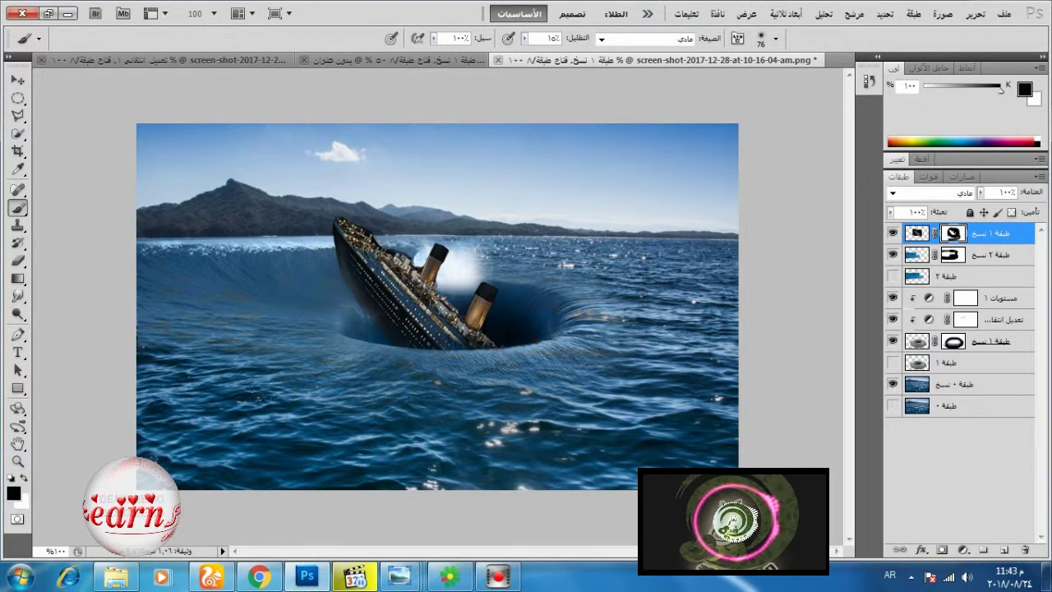
{"action": "right_click", "coordinate": [296, 411]}
{"action": "left_click", "coordinate": [369, 396]}
{"action": "left_click", "coordinate": [327, 256]}
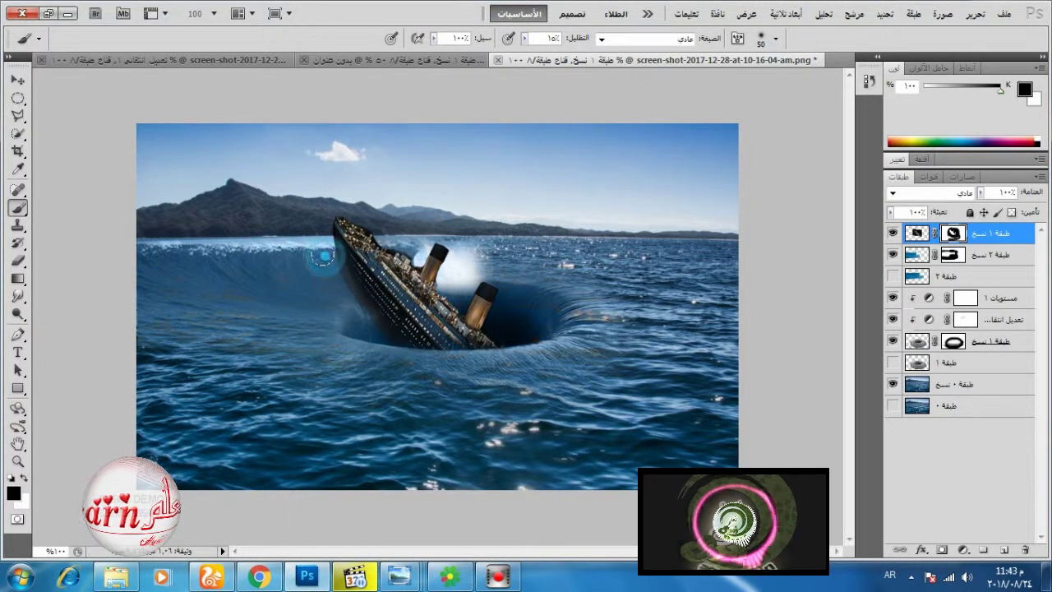
{"action": "left_click_drag", "start_coordinate": [321, 258], "coordinate": [328, 270]}
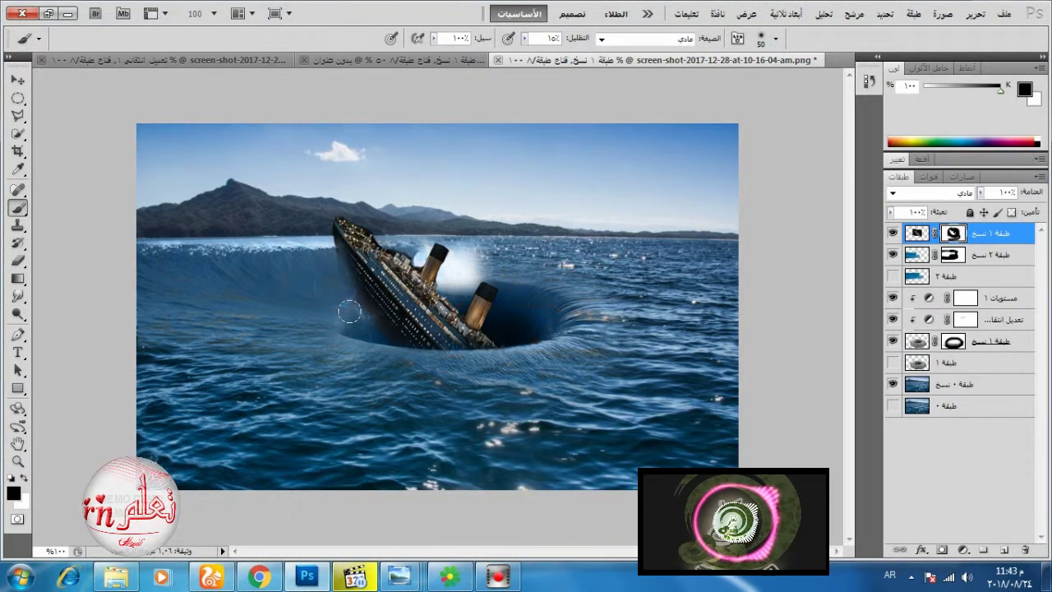
{"action": "mouse_move", "coordinate": [349, 311]}
{"action": "left_mouse_down"}
{"action": "mouse_move", "coordinate": [369, 331]}
{"action": "mouse_move", "coordinate": [315, 264]}
{"action": "mouse_move", "coordinate": [338, 294]}
{"action": "mouse_move", "coordinate": [323, 258]}
{"action": "mouse_move", "coordinate": [355, 318]}
{"action": "left_mouse_up"}
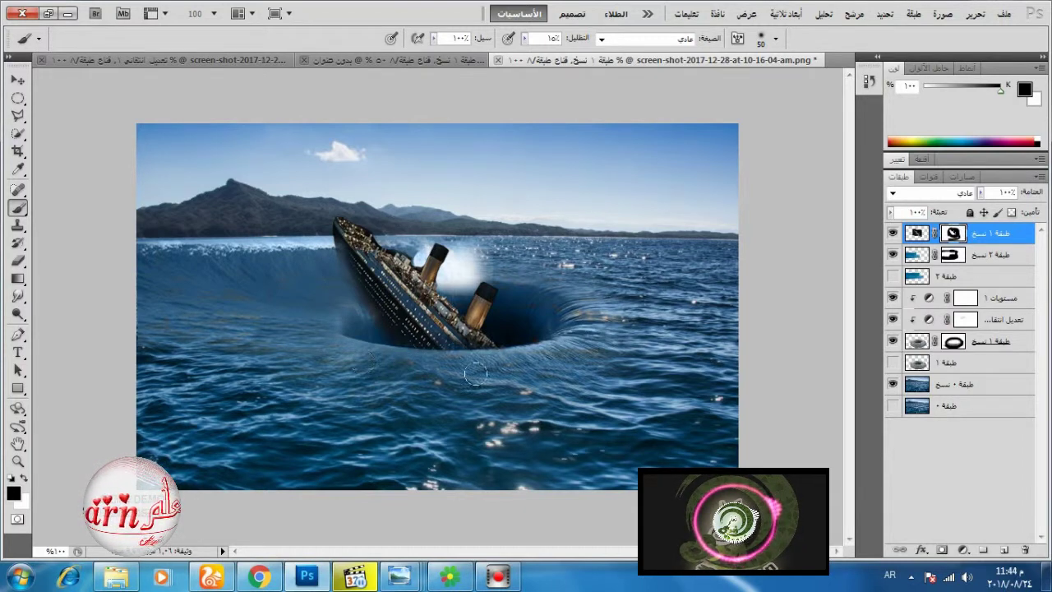
Step: Quick-select the sky above the hills on the background copy layer and copy it to a new layer
{"action": "left_click", "coordinate": [954, 384]}
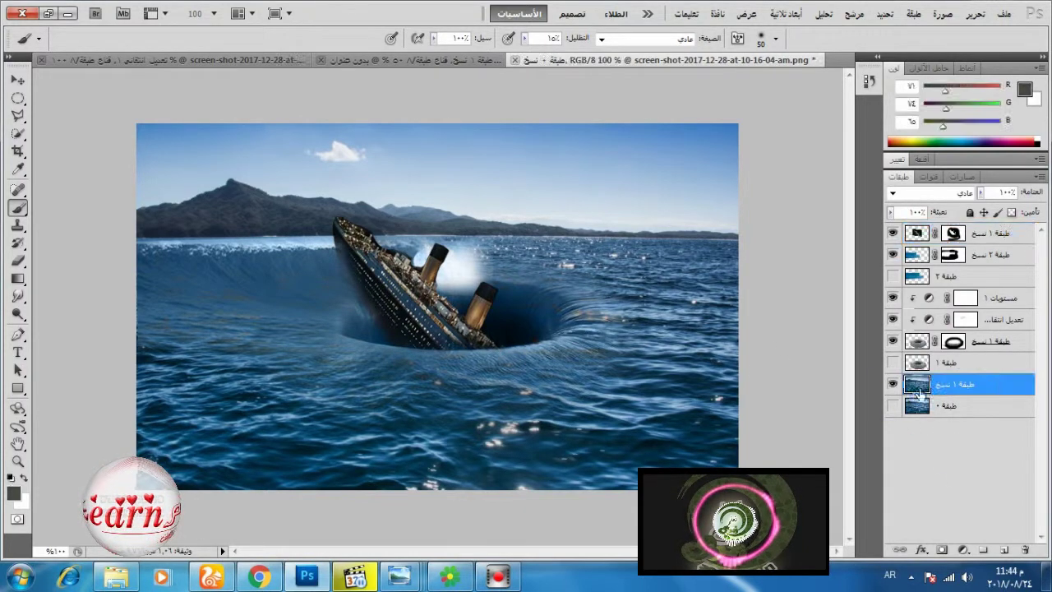
{"action": "left_click", "coordinate": [17, 134]}
{"action": "left_click_drag", "start_coordinate": [181, 150], "coordinate": [634, 169]}
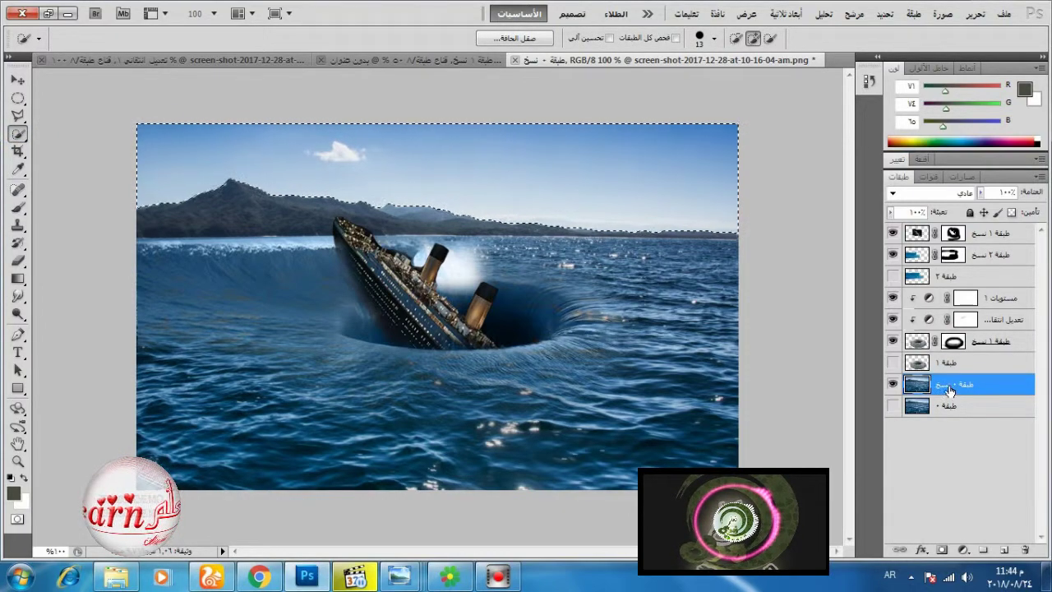
{"action": "key", "text": "ctrl+j"}
{"action": "left_click", "coordinate": [894, 406]}
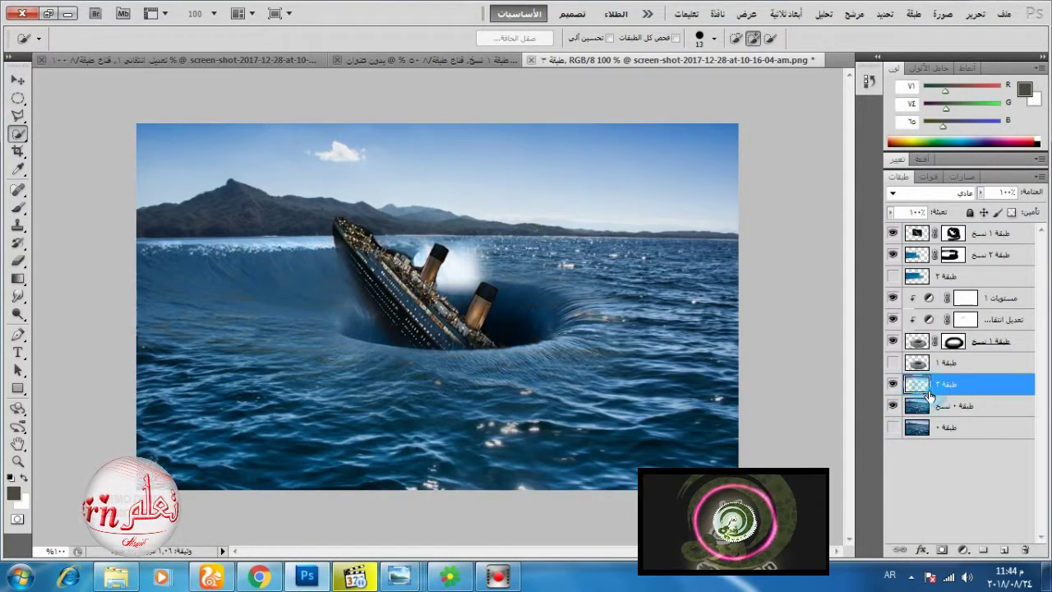
Step: Add a Color Balance adjustment to the sky layer and set its highlights to red +78 and yellow -30
{"action": "left_click", "coordinate": [963, 551]}
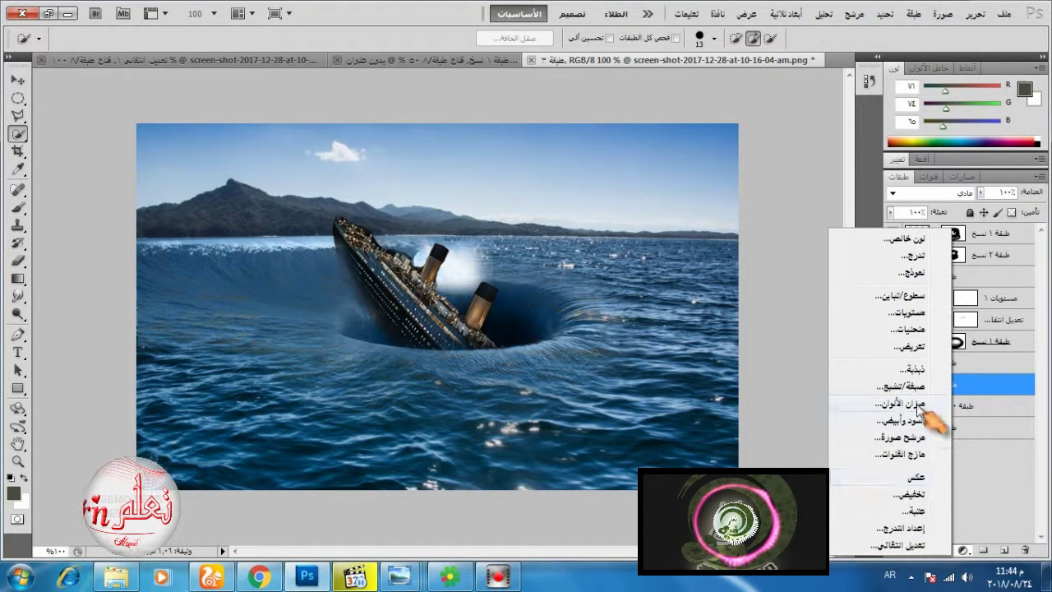
{"action": "left_click", "coordinate": [934, 418]}
{"action": "left_click", "coordinate": [995, 227]}
{"action": "left_click_drag", "start_coordinate": [984, 277], "coordinate": [1018, 282]}
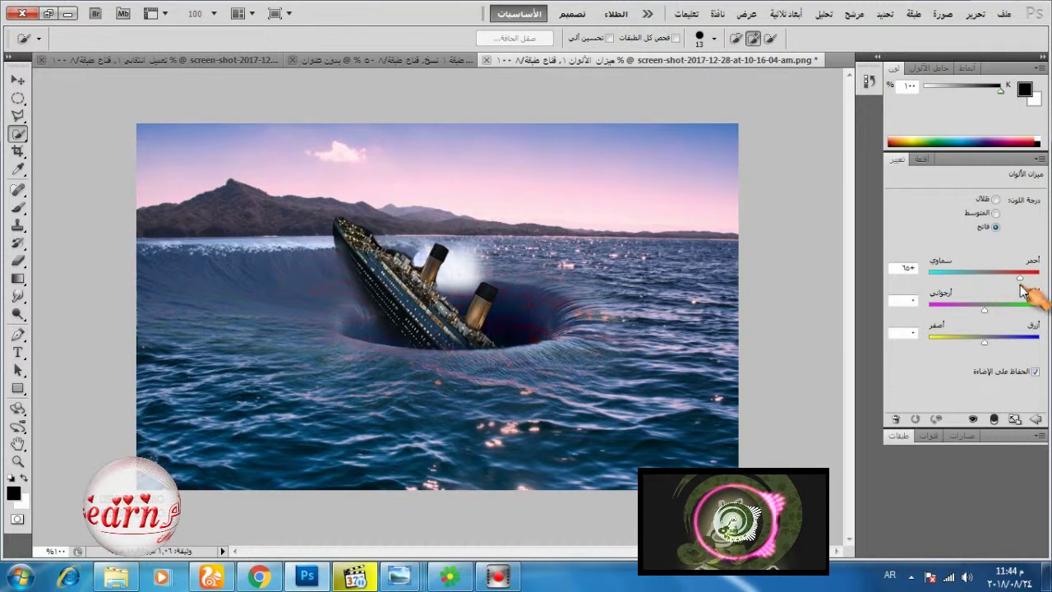
{"action": "left_click_drag", "start_coordinate": [1020, 279], "coordinate": [1037, 284]}
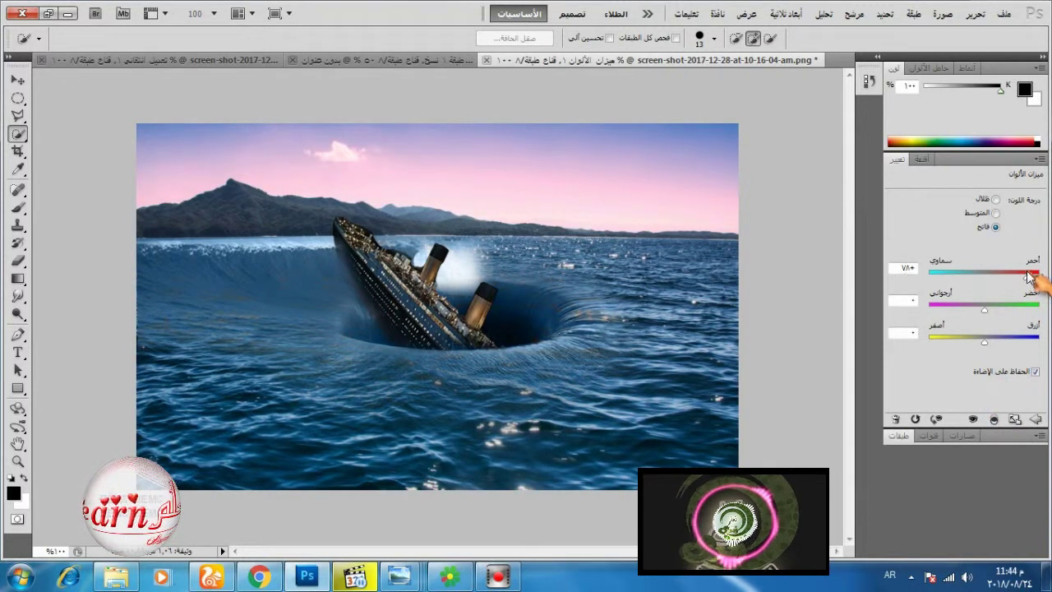
{"action": "mouse_move", "coordinate": [984, 340]}
{"action": "left_mouse_down"}
{"action": "mouse_move", "coordinate": [971, 339]}
{"action": "mouse_move", "coordinate": [1027, 344]}
{"action": "mouse_move", "coordinate": [959, 341]}
{"action": "mouse_move", "coordinate": [985, 346]}
{"action": "mouse_move", "coordinate": [971, 345]}
{"action": "left_mouse_up"}
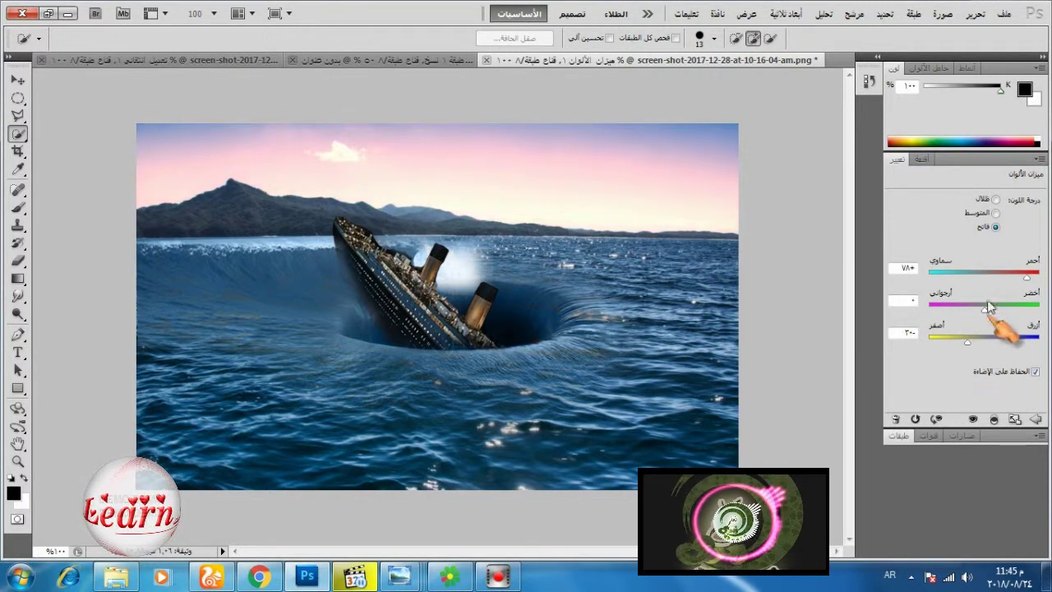
Step: Set the sky's Color Balance shadows to red +57 and yellow -73
{"action": "left_click", "coordinate": [995, 200]}
{"action": "left_click_drag", "start_coordinate": [984, 278], "coordinate": [1009, 281]}
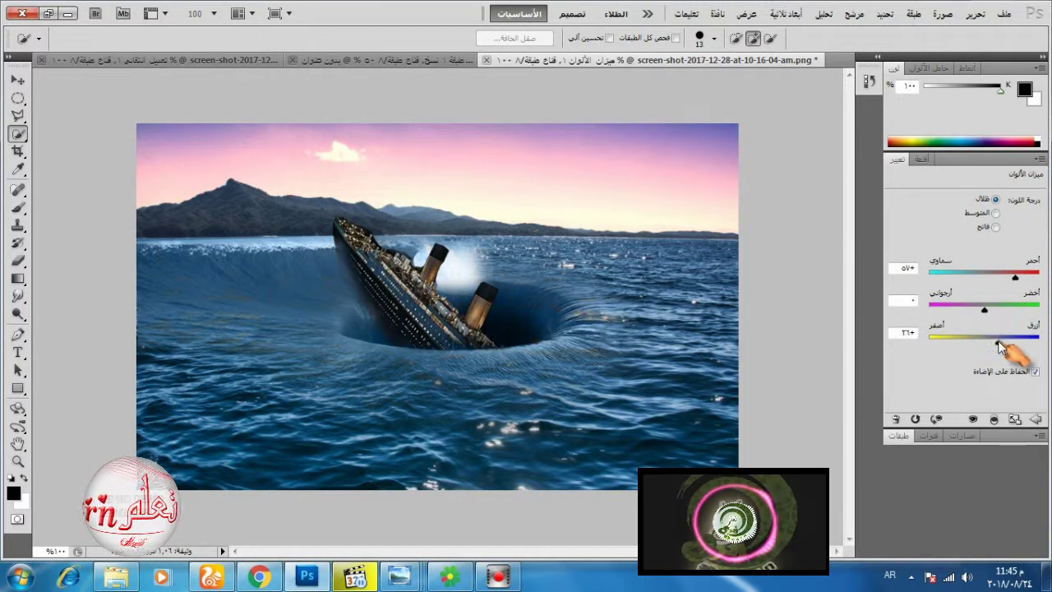
{"action": "left_click_drag", "start_coordinate": [999, 345], "coordinate": [945, 342]}
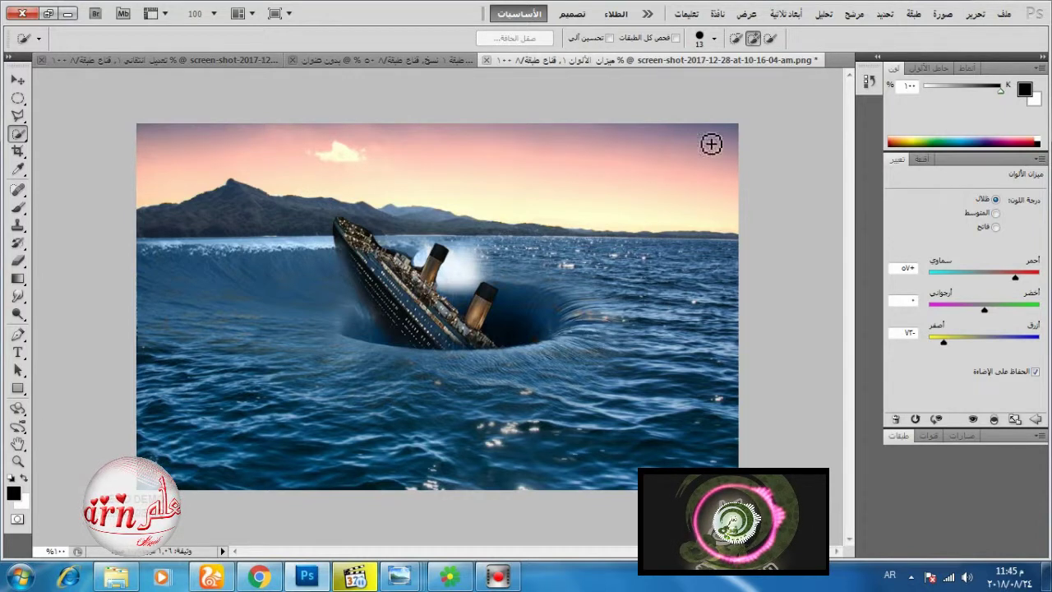
{"action": "left_click", "coordinate": [897, 437]}
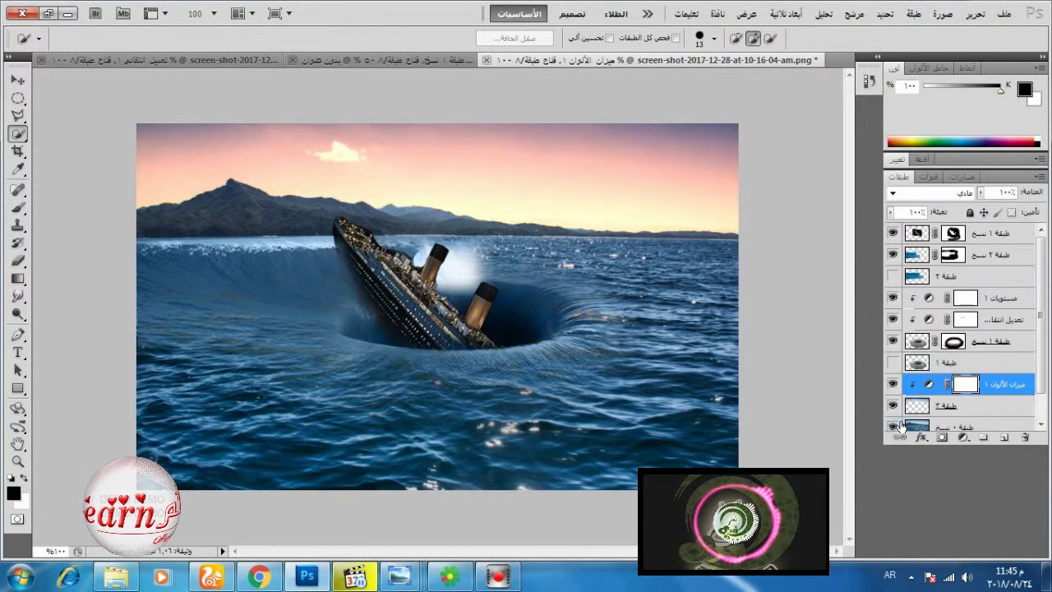
Step: Add a Curves adjustment above the ship layer, lowering the white point's output and mapping midtone input 119 to output 87
{"action": "left_click", "coordinate": [1000, 236]}
{"action": "left_click", "coordinate": [963, 549]}
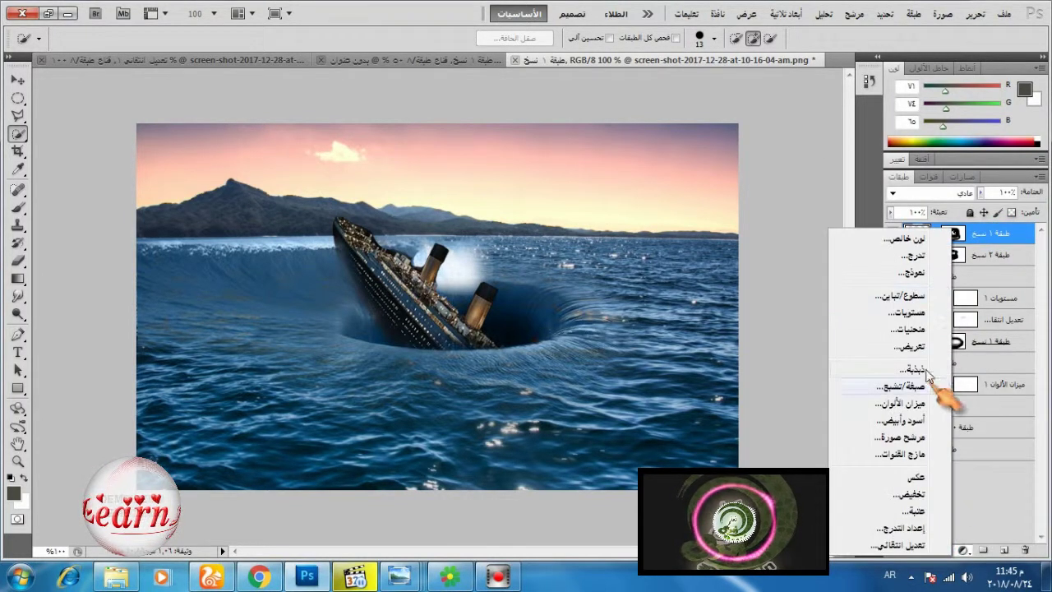
{"action": "left_click", "coordinate": [921, 328]}
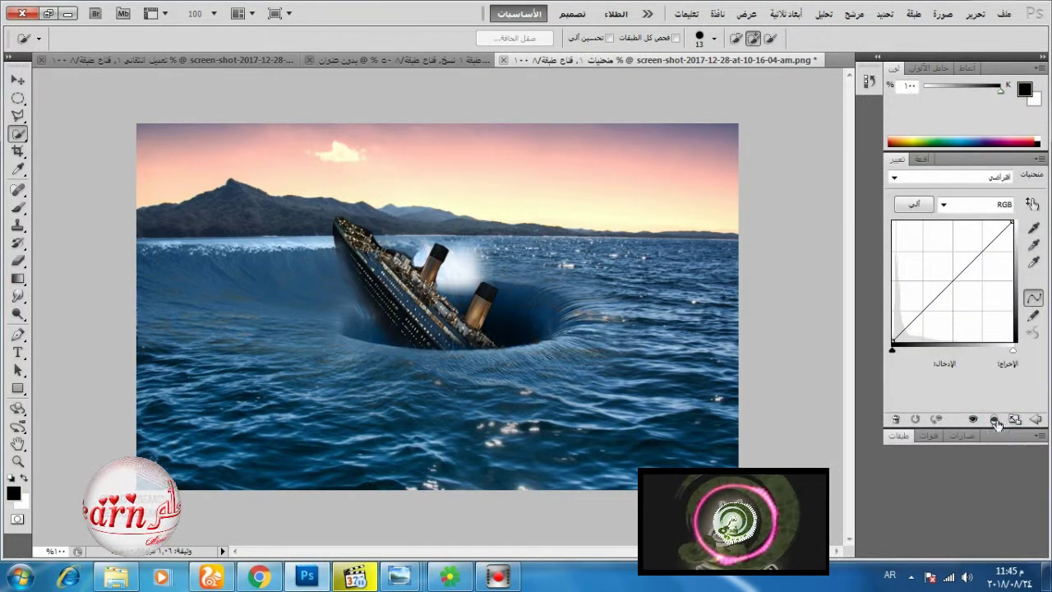
{"action": "left_click_drag", "start_coordinate": [1013, 224], "coordinate": [1026, 261]}
{"action": "left_click_drag", "start_coordinate": [946, 310], "coordinate": [949, 301]}
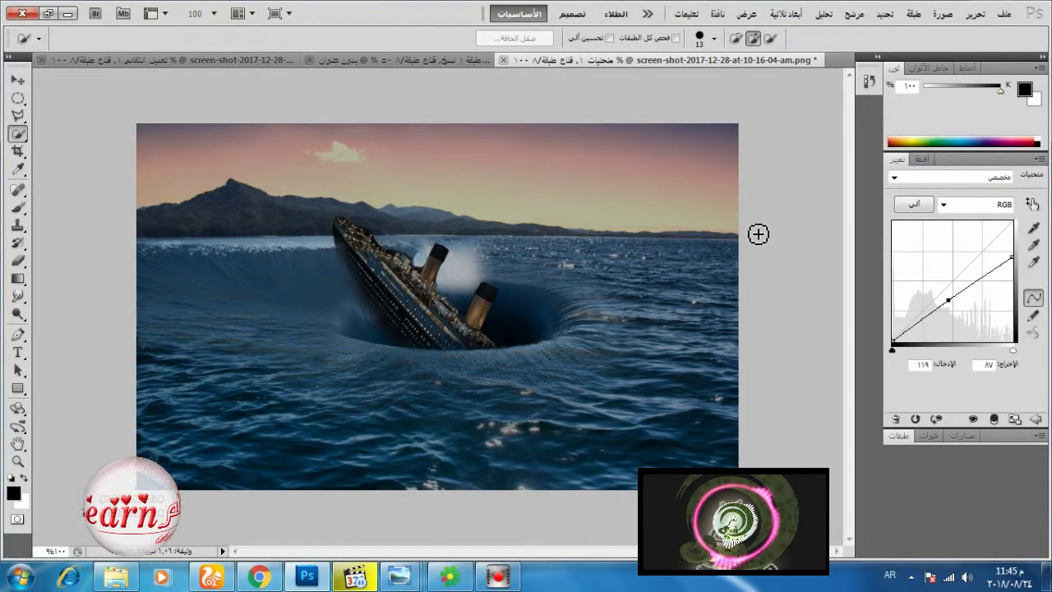
{"action": "left_click", "coordinate": [899, 435]}
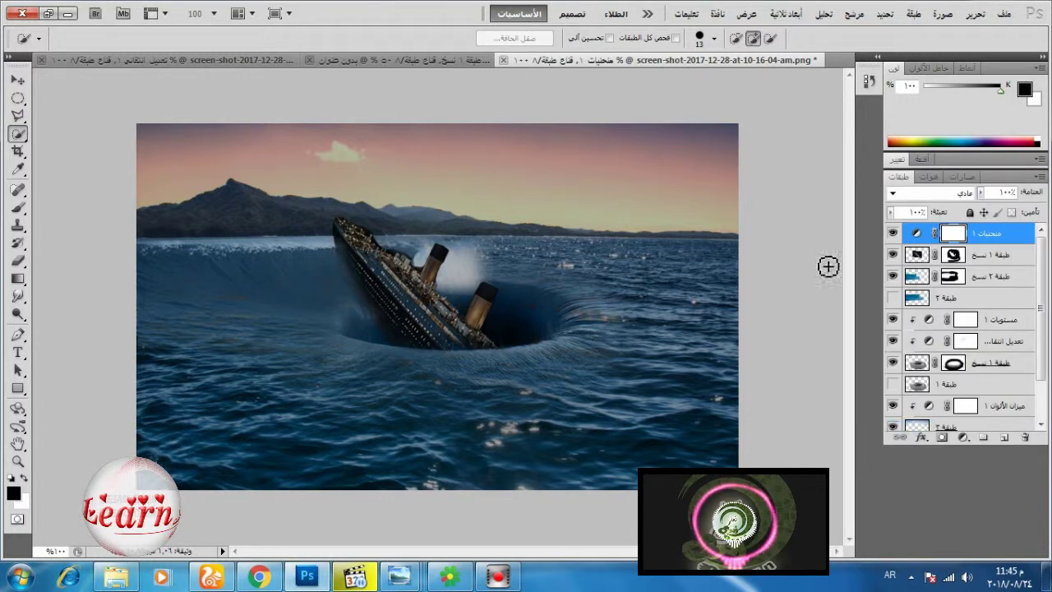
{"action": "left_click", "coordinate": [895, 259]}
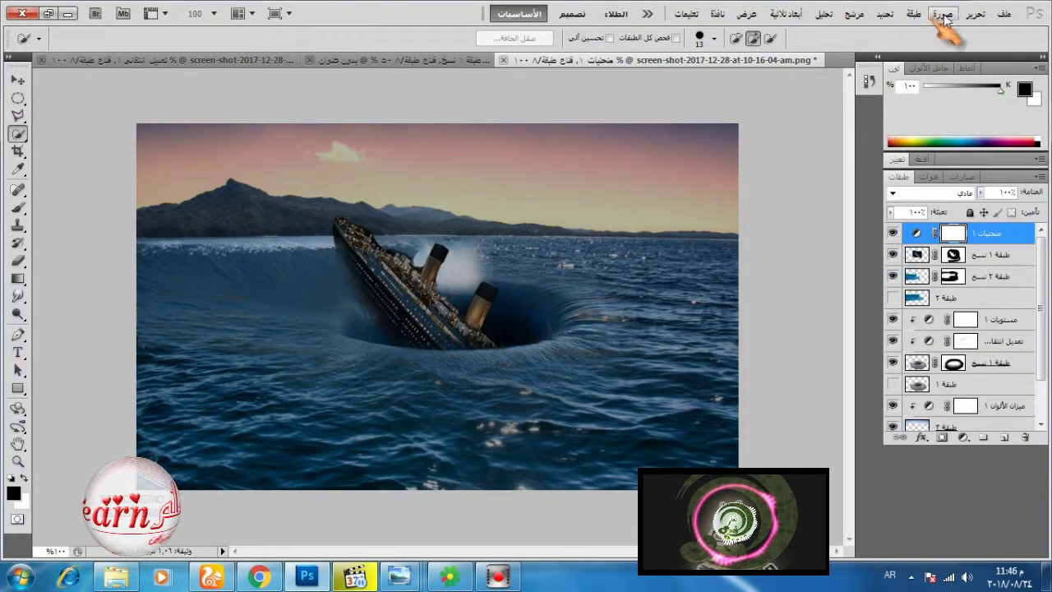
{"action": "left_click", "coordinate": [975, 14]}
{"action": "left_click", "coordinate": [799, 298]}
{"action": "left_click", "coordinate": [471, 227]}
Step: Scale the masked ship up proportionally to about 129% and reposition it so that its hull still sinks into the hole
{"action": "left_click", "coordinate": [920, 256]}
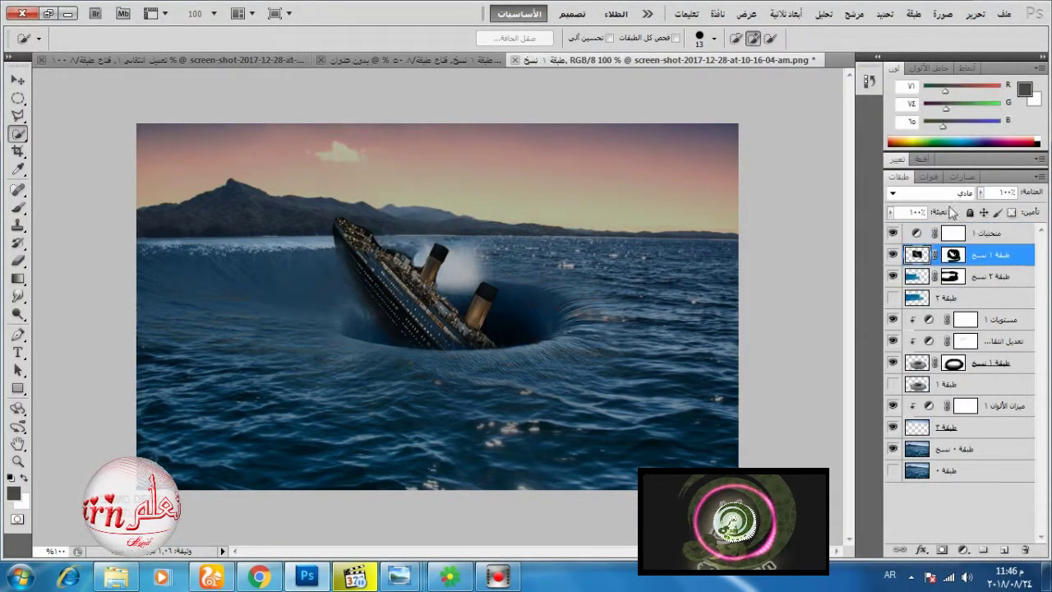
{"action": "left_click", "coordinate": [975, 14]}
{"action": "left_click", "coordinate": [820, 298]}
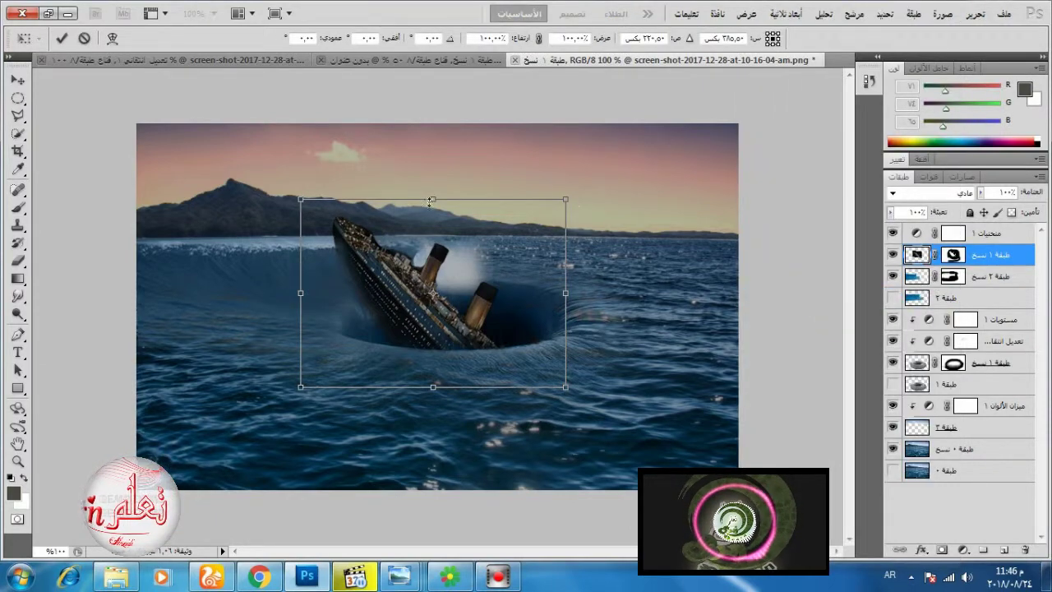
{"action": "left_click_drag", "start_coordinate": [301, 199], "coordinate": [238, 134]}
{"action": "left_click_drag", "start_coordinate": [437, 304], "coordinate": [465, 327]}
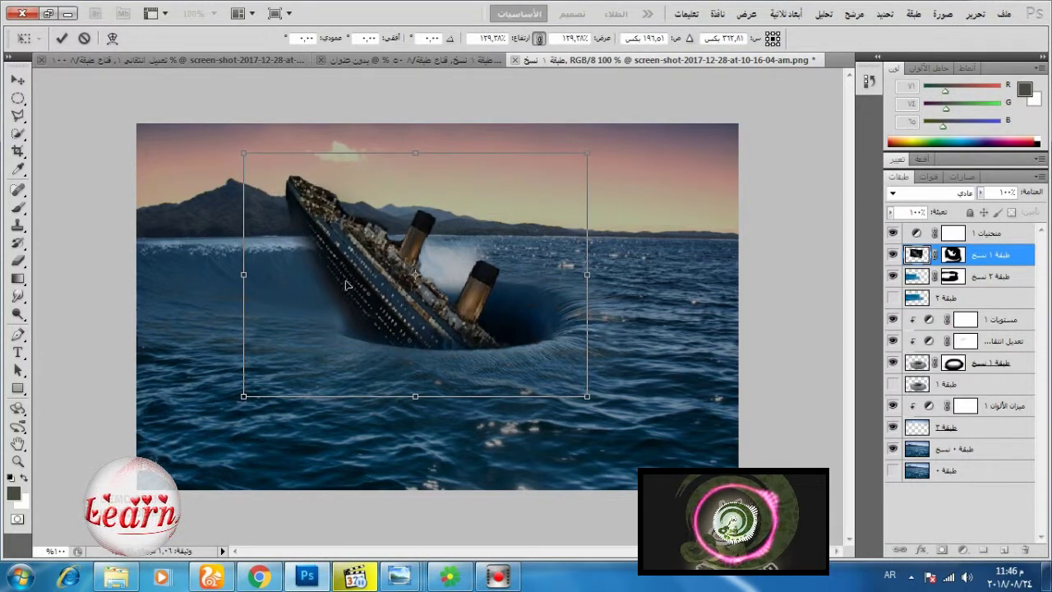
{"action": "left_click", "coordinate": [61, 38]}
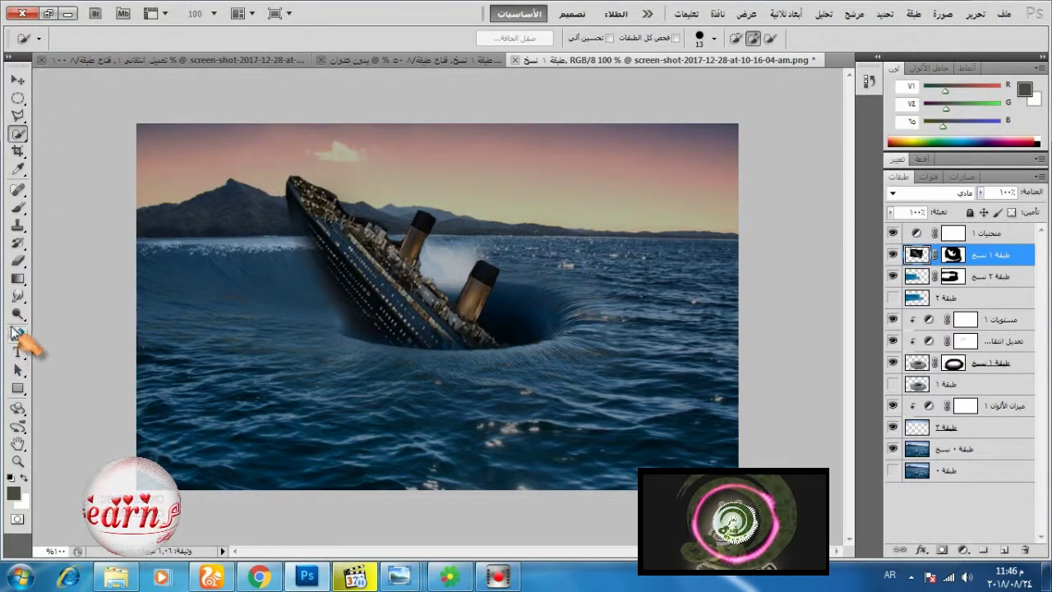
Step: Paint white on the ship's mask, raising the brush opacity from 15% to 100%, to restore the lower hull and its left side
{"action": "left_click", "coordinate": [17, 207]}
{"action": "left_click", "coordinate": [953, 257]}
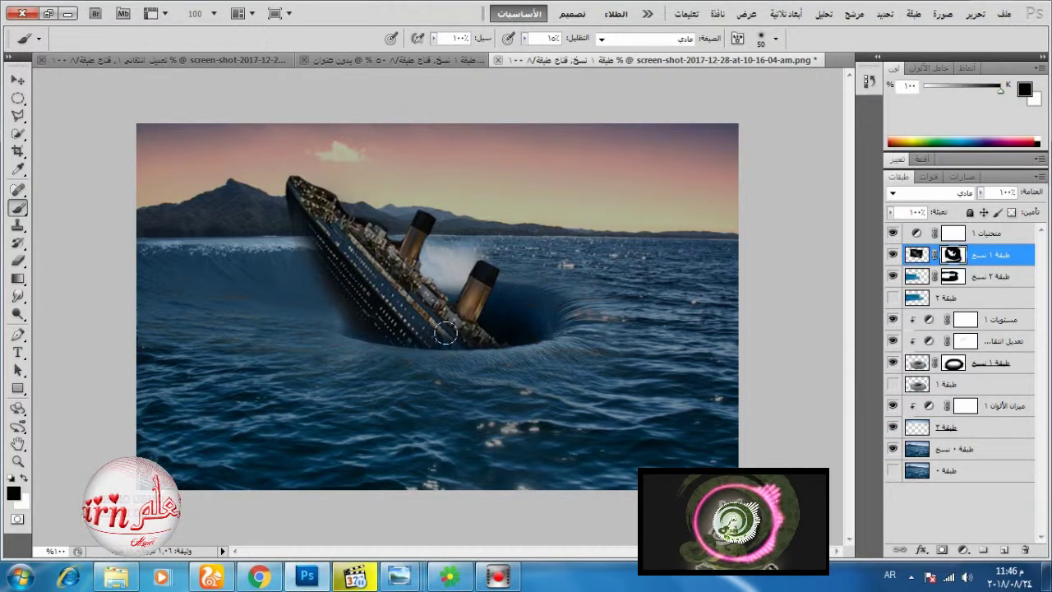
{"action": "left_click", "coordinate": [23, 479]}
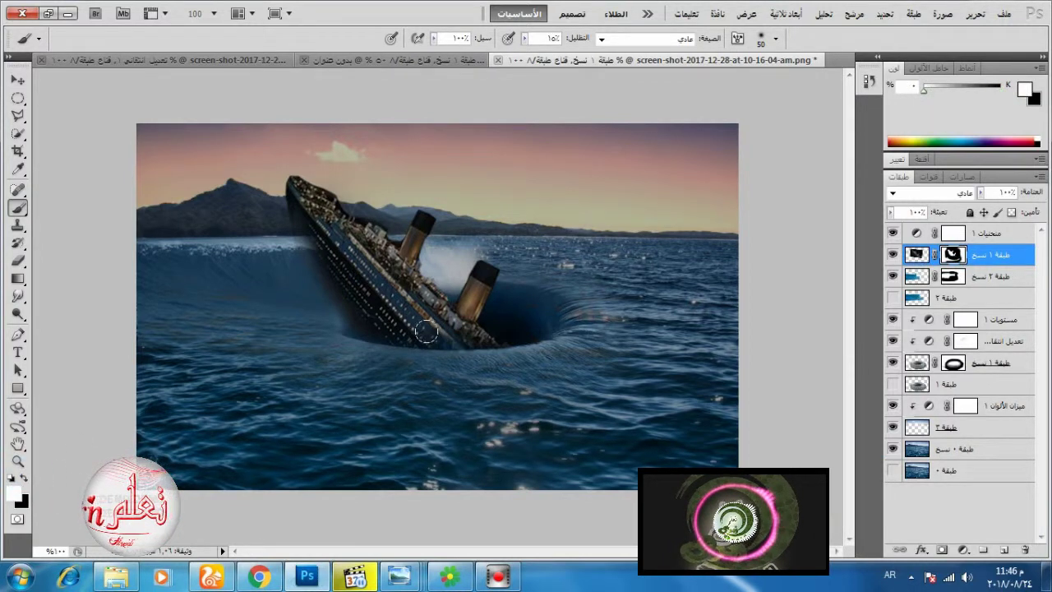
{"action": "left_click_drag", "start_coordinate": [425, 331], "coordinate": [444, 341]}
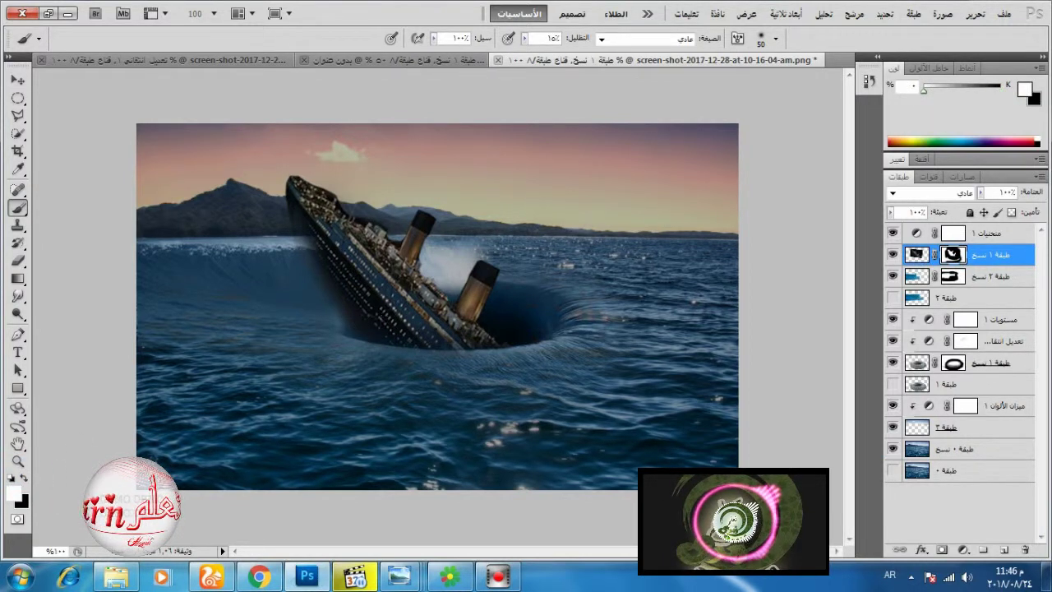
{"action": "left_click", "coordinate": [523, 38]}
{"action": "left_click_drag", "start_coordinate": [540, 47], "coordinate": [622, 74]}
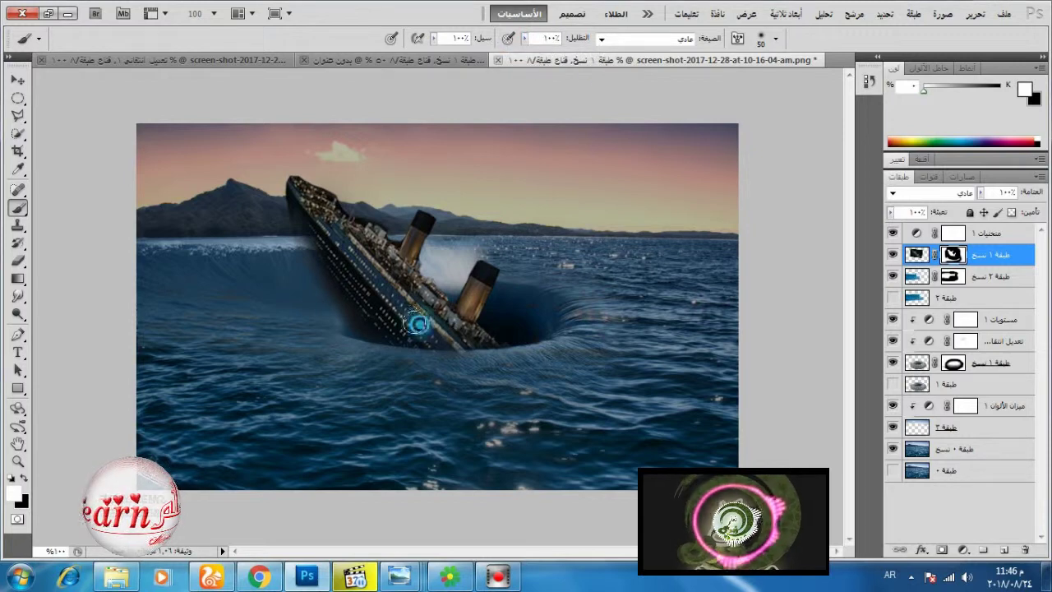
{"action": "mouse_move", "coordinate": [415, 322]}
{"action": "left_mouse_down"}
{"action": "mouse_move", "coordinate": [364, 287]}
{"action": "mouse_move", "coordinate": [393, 325]}
{"action": "mouse_move", "coordinate": [371, 285]}
{"action": "mouse_move", "coordinate": [308, 237]}
{"action": "left_mouse_up"}
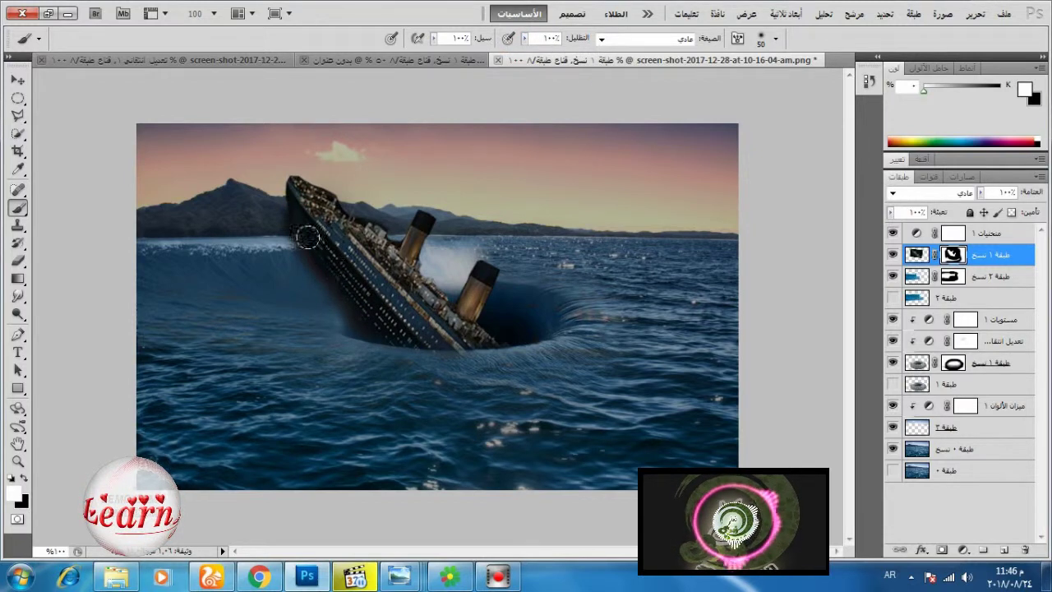
Step: Paint black on the ship's mask to trim the excess along the hull's left side, and restore the bow with white
{"action": "left_click", "coordinate": [24, 476]}
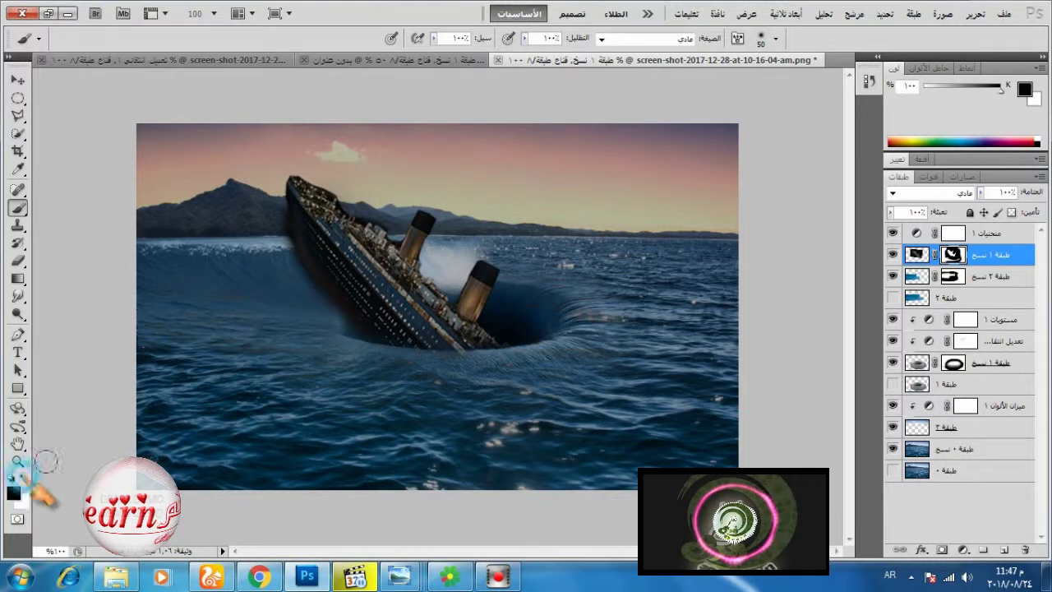
{"action": "mouse_move", "coordinate": [275, 202]}
{"action": "left_mouse_down"}
{"action": "mouse_move", "coordinate": [268, 229]}
{"action": "mouse_move", "coordinate": [262, 201]}
{"action": "mouse_move", "coordinate": [265, 242]}
{"action": "mouse_move", "coordinate": [290, 252]}
{"action": "mouse_move", "coordinate": [317, 308]}
{"action": "mouse_move", "coordinate": [298, 249]}
{"action": "mouse_move", "coordinate": [305, 254]}
{"action": "mouse_move", "coordinate": [329, 323]}
{"action": "left_mouse_up"}
{"action": "left_click", "coordinate": [22, 478]}
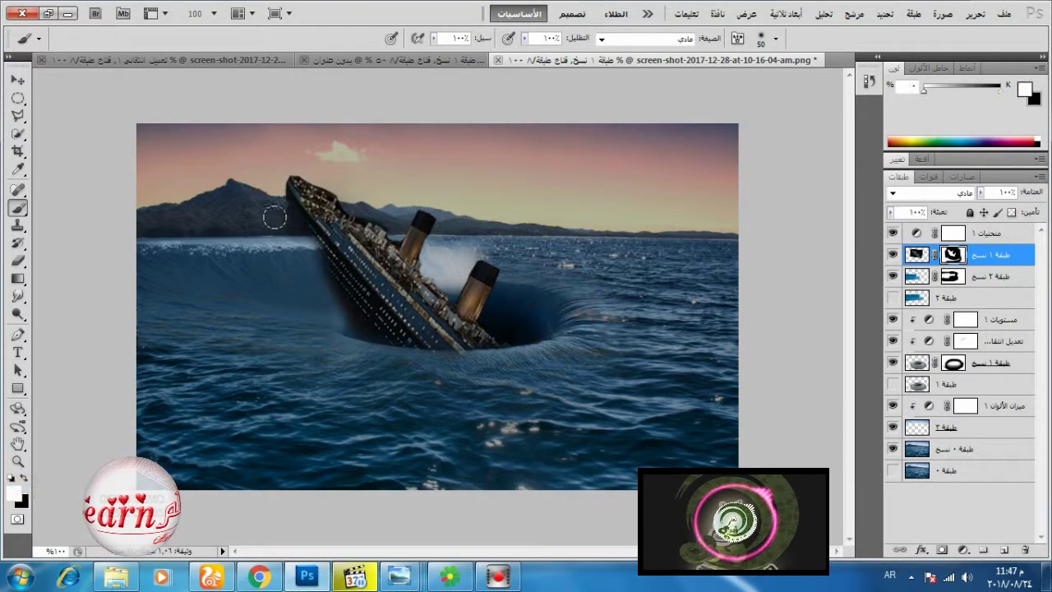
{"action": "left_click_drag", "start_coordinate": [299, 216], "coordinate": [301, 207]}
Step: Paint black on the ship's mask with a 27 px brush to remove the dark fringe beside the bow
{"action": "scroll", "coordinate": [303, 246], "scroll_direction": "up", "scroll_amount": 9}
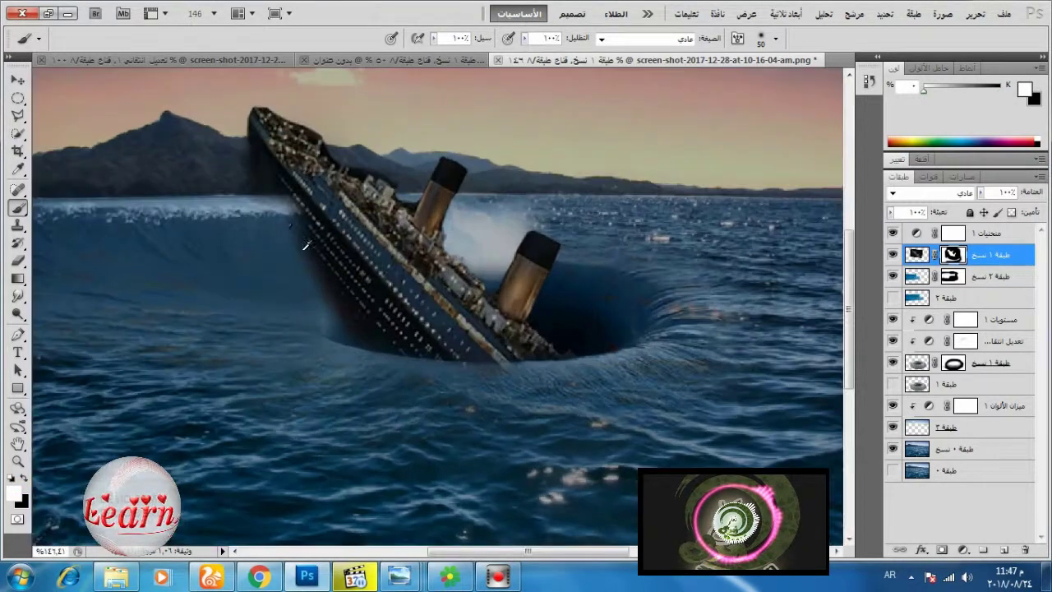
{"action": "scroll", "coordinate": [444, 307], "scroll_direction": "up", "scroll_amount": 3}
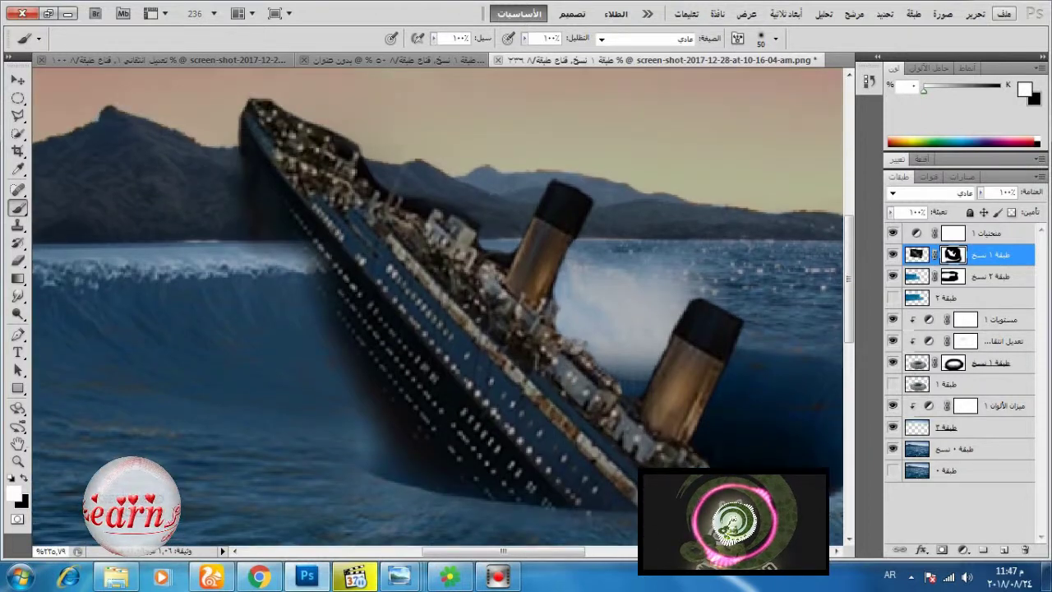
{"action": "left_click", "coordinate": [25, 480]}
{"action": "right_click", "coordinate": [193, 293]}
{"action": "left_click_drag", "start_coordinate": [280, 330], "coordinate": [266, 330]}
{"action": "left_click_drag", "start_coordinate": [232, 214], "coordinate": [223, 171]}
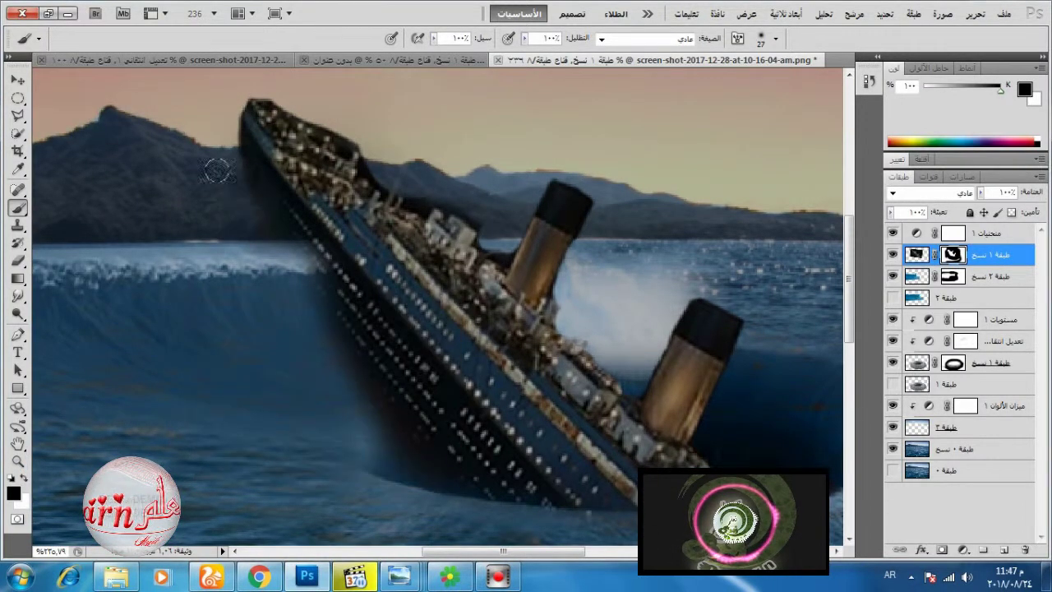
Step: Paint black on the ship's mask to trim the dark fringe along the hull's left side, lowering the brush opacity to 48%
{"action": "left_click", "coordinate": [24, 480]}
{"action": "left_click", "coordinate": [25, 479]}
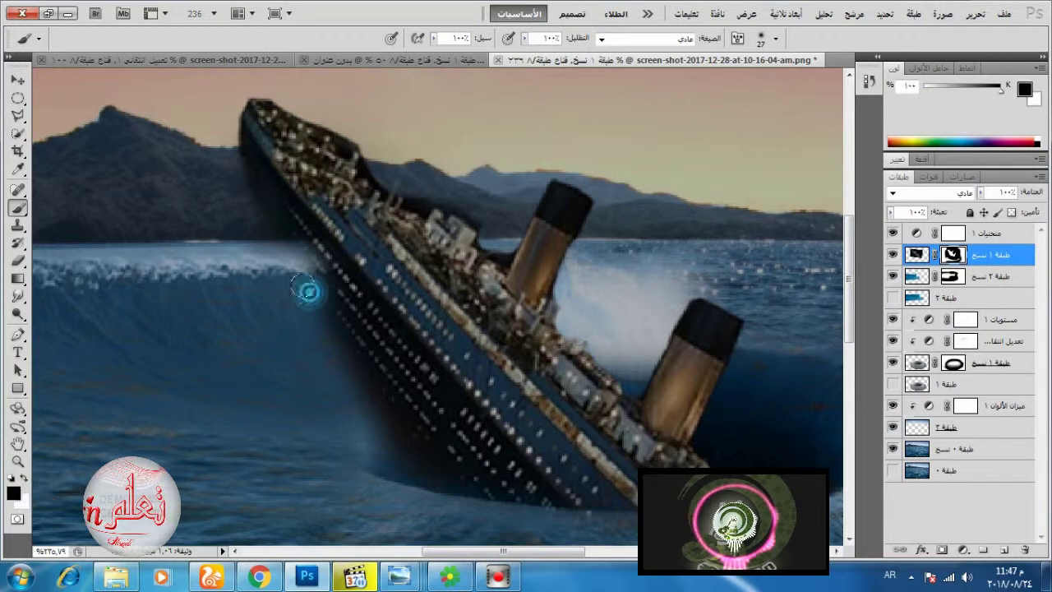
{"action": "left_click_drag", "start_coordinate": [524, 39], "coordinate": [483, 51]}
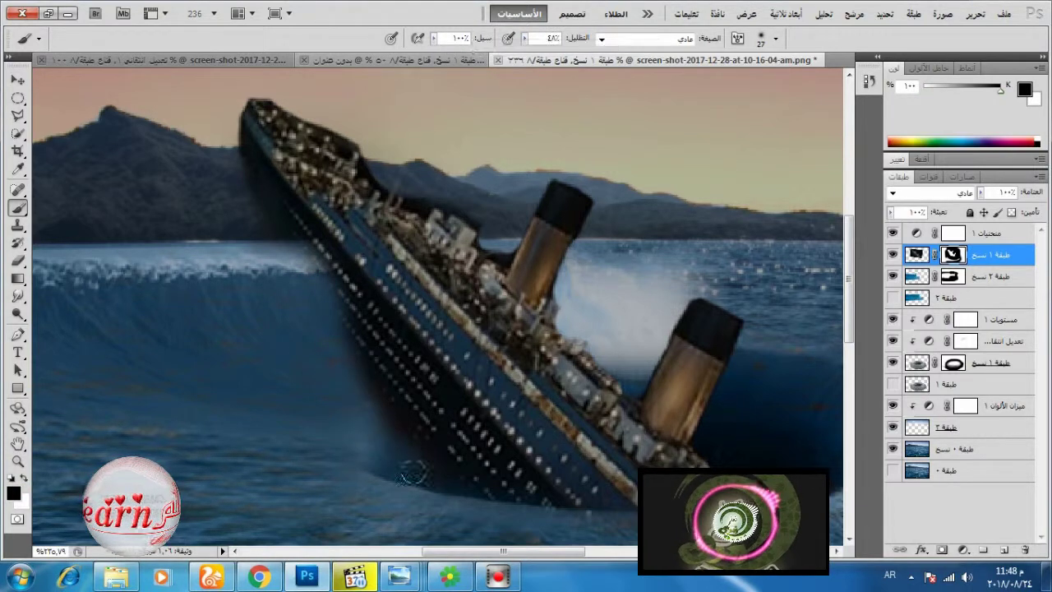
Step: Soften the ship's lower left hull edge at the waterline by painting black and white on its mask at 20% opacity
{"action": "left_click_drag", "start_coordinate": [525, 39], "coordinate": [511, 51]}
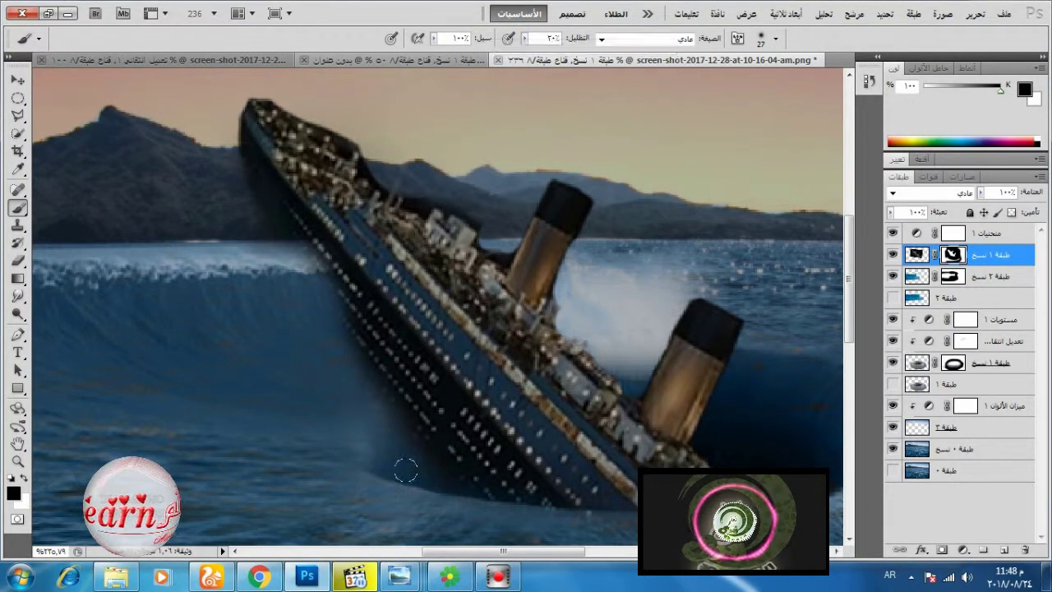
{"action": "key", "text": "x"}
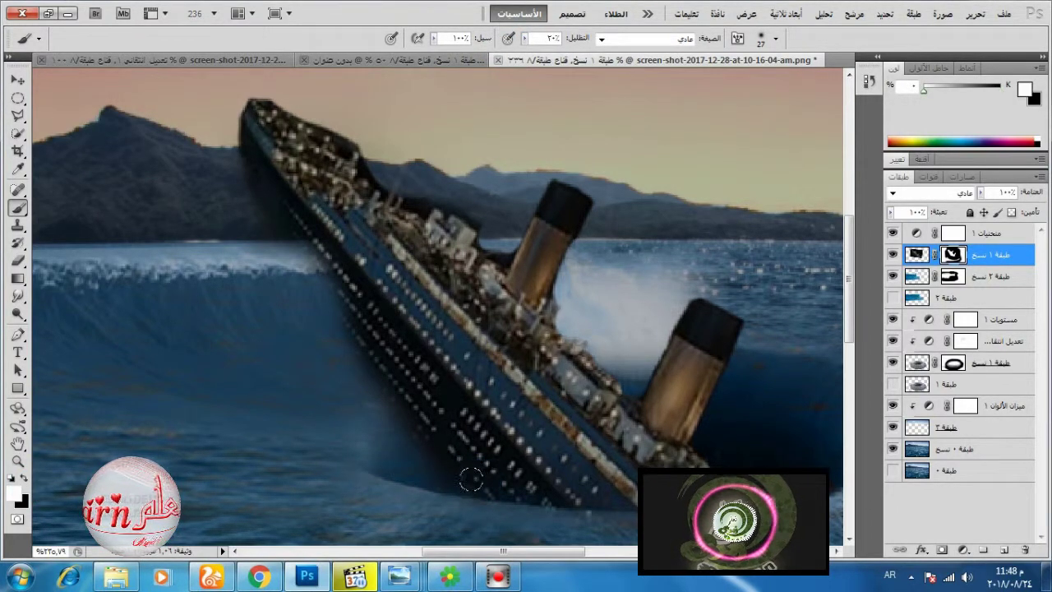
{"action": "scroll", "coordinate": [482, 433], "scroll_direction": "down", "scroll_amount": 2}
{"action": "left_click", "coordinate": [23, 478]}
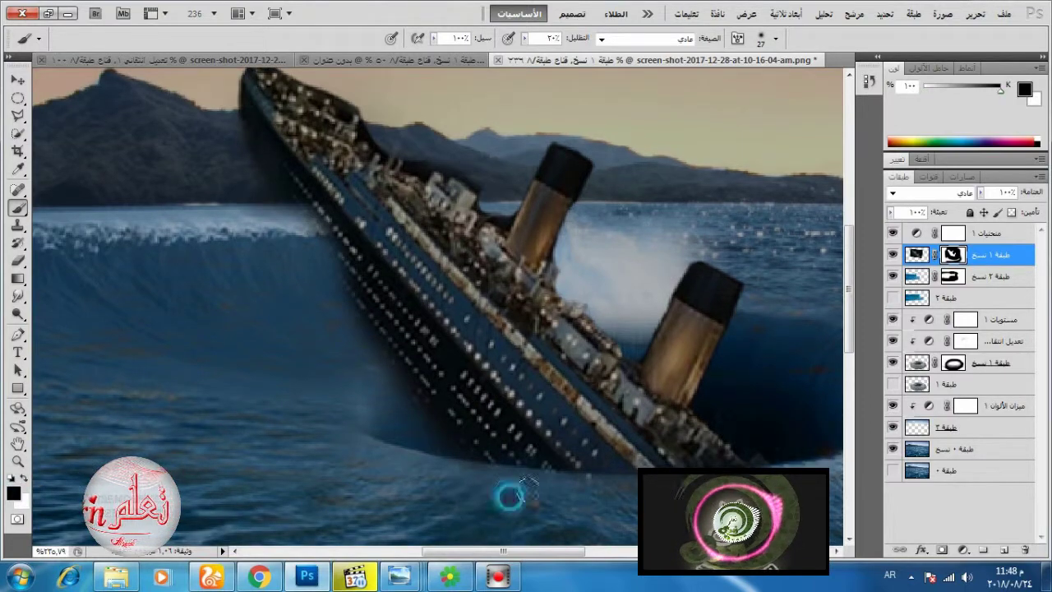
{"action": "scroll", "coordinate": [467, 390], "scroll_direction": "down", "scroll_amount": 5}
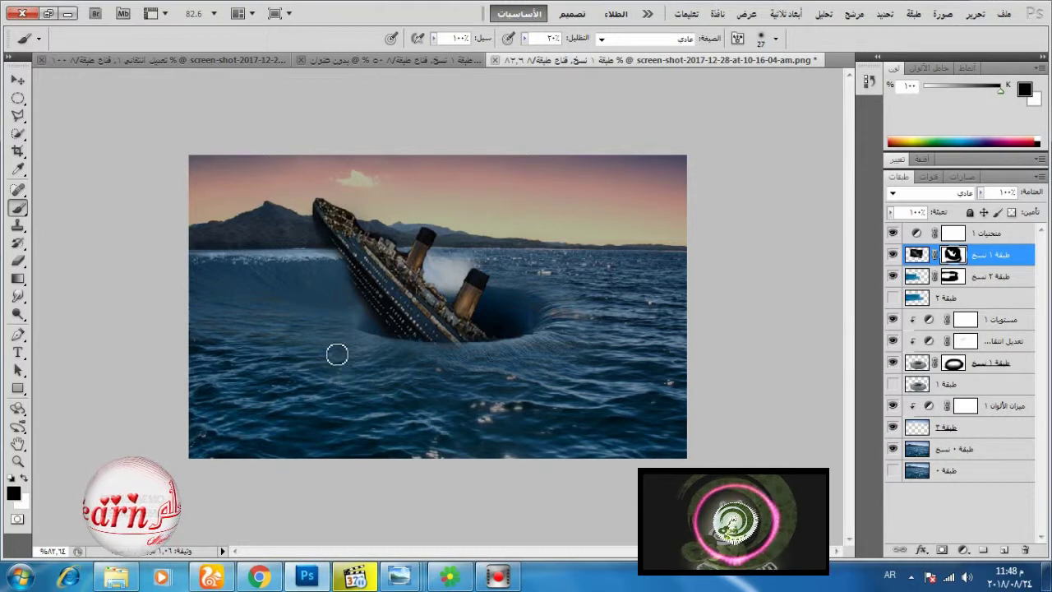
{"action": "left_click", "coordinate": [23, 479]}
{"action": "mouse_move", "coordinate": [339, 256]}
{"action": "left_mouse_down"}
{"action": "mouse_move", "coordinate": [334, 242]}
{"action": "mouse_move", "coordinate": [383, 287]}
{"action": "left_mouse_up"}
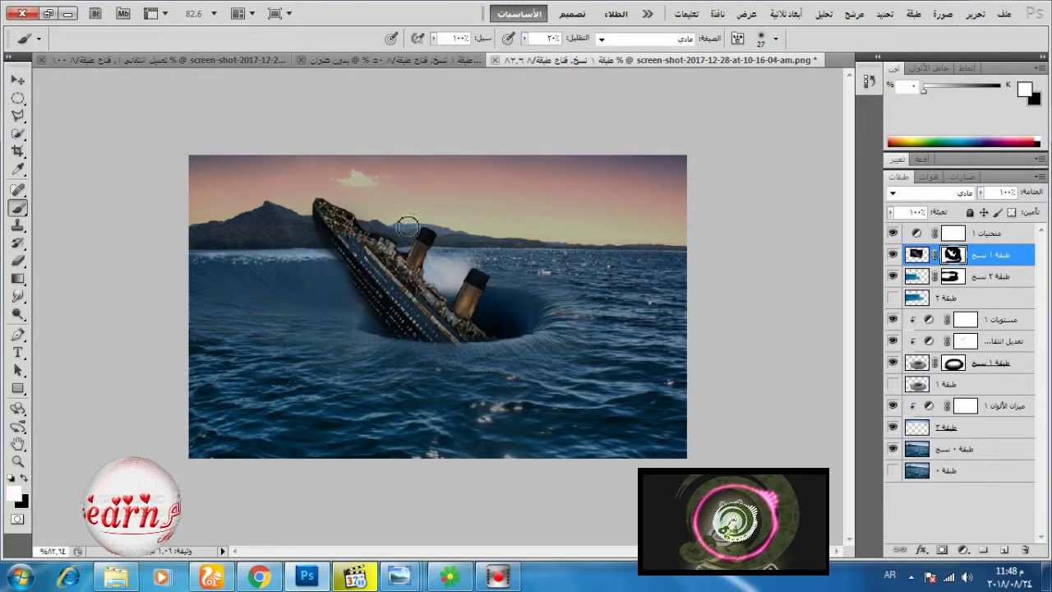
Step: Replace the current brushes with the smoke brush set "دخان روعة"
{"action": "right_click", "coordinate": [263, 229]}
{"action": "left_click", "coordinate": [278, 237]}
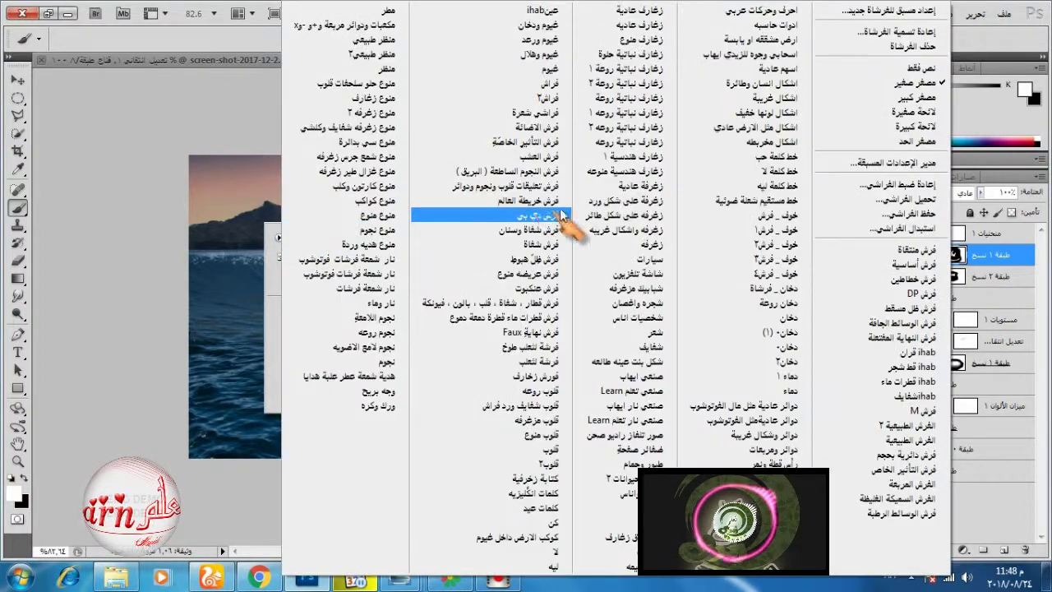
{"action": "left_click", "coordinate": [765, 304]}
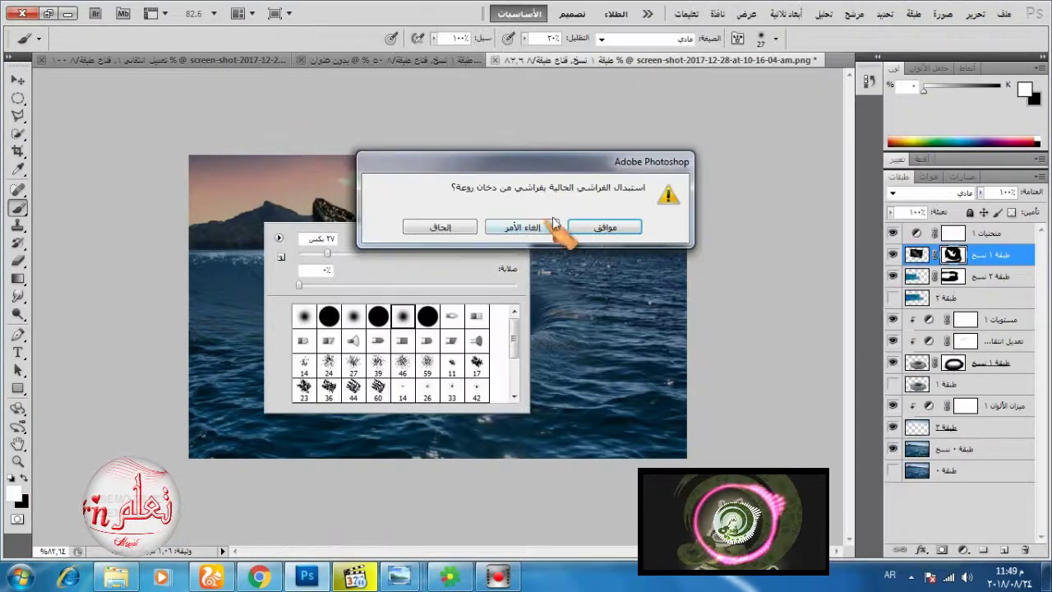
{"action": "left_click", "coordinate": [598, 227]}
Step: Try the smoke brush tips and choose the 2224 tip at a size of 158 px
{"action": "left_click", "coordinate": [316, 323]}
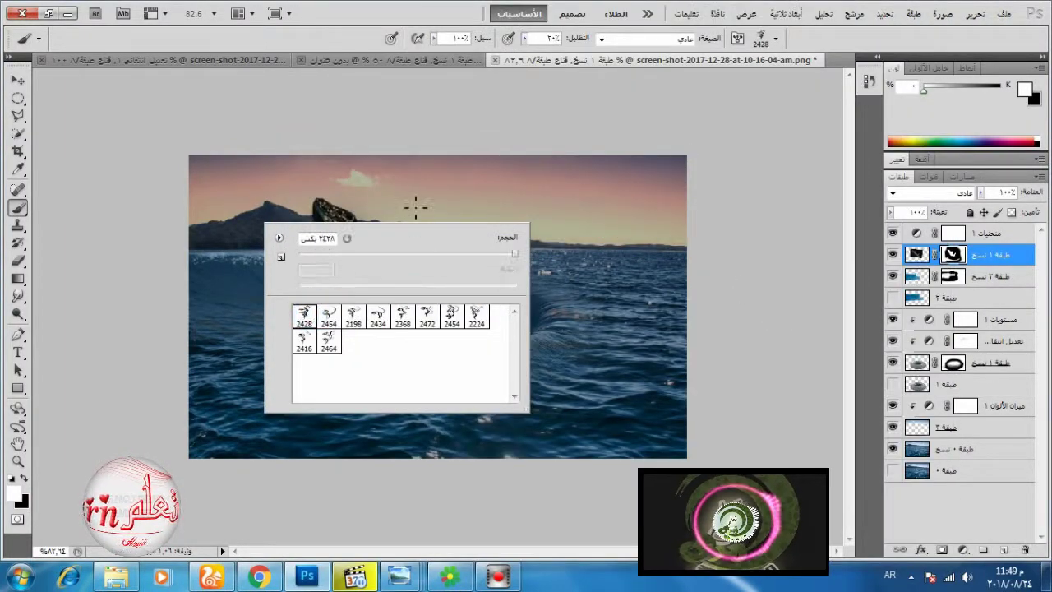
{"action": "left_click", "coordinate": [412, 252]}
{"action": "left_click", "coordinate": [352, 316]}
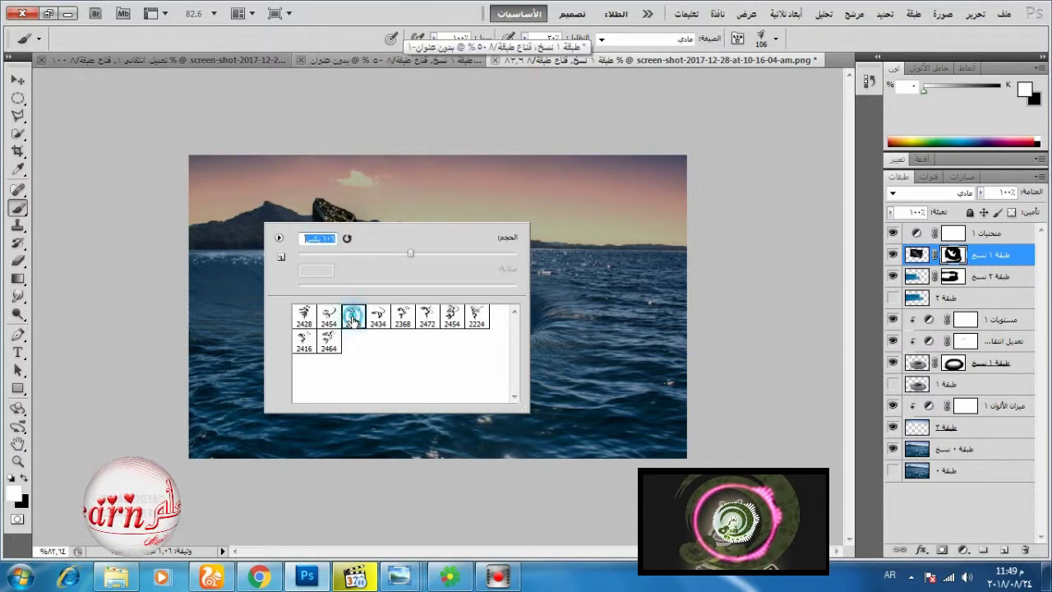
{"action": "left_click", "coordinate": [415, 253]}
{"action": "left_click", "coordinate": [394, 6]}
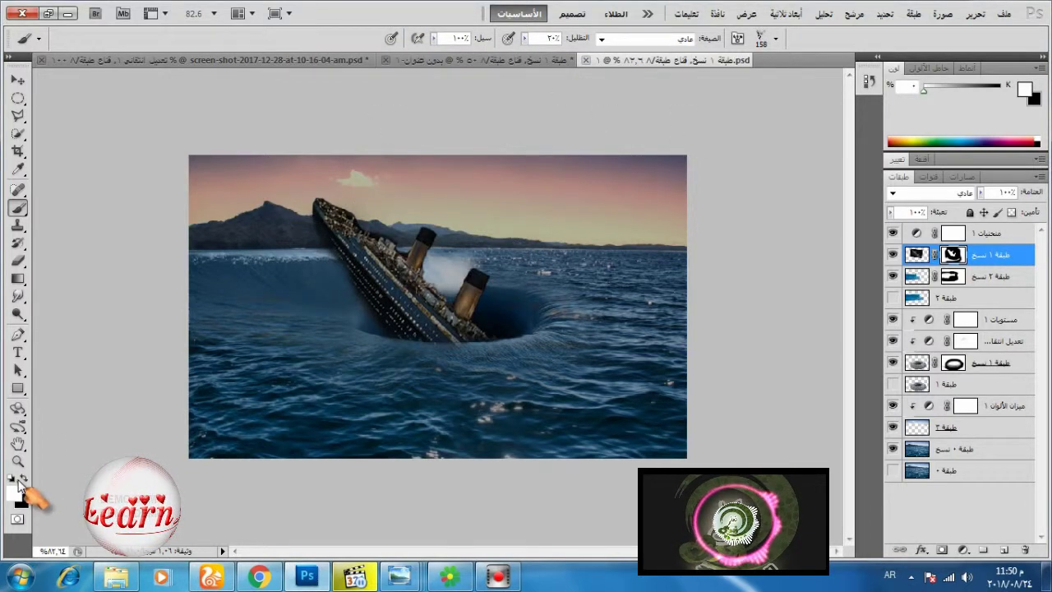
Step: Add a new empty layer above the Curves adjustment for the smoke, with dark grey (RGB 71, 74, 65) as the foreground colour
{"action": "left_click", "coordinate": [19, 479]}
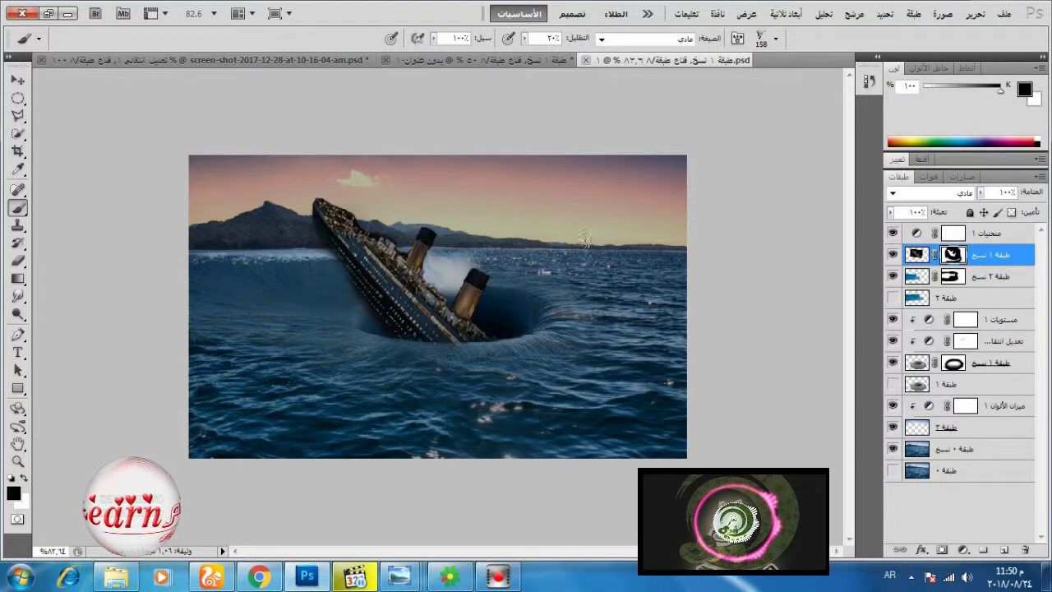
{"action": "left_click", "coordinate": [968, 235]}
{"action": "left_click", "coordinate": [1004, 550]}
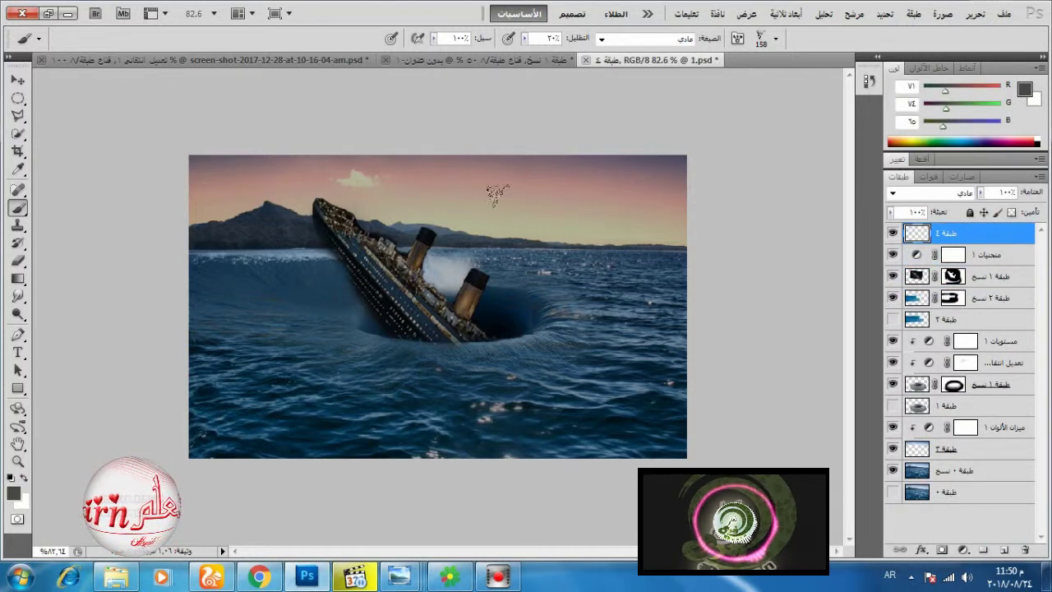
Step: Rotate the smoke brush tip to -51° and paint dark grey and black smoke rising from the ship's two funnels
{"action": "left_click", "coordinate": [739, 39]}
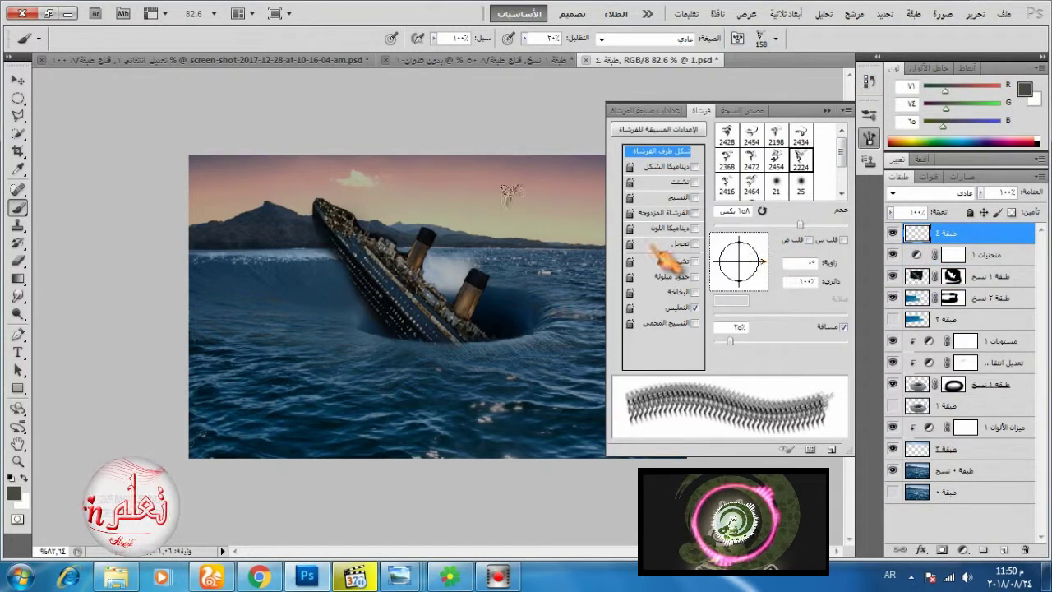
{"action": "left_click_drag", "start_coordinate": [769, 261], "coordinate": [756, 282]}
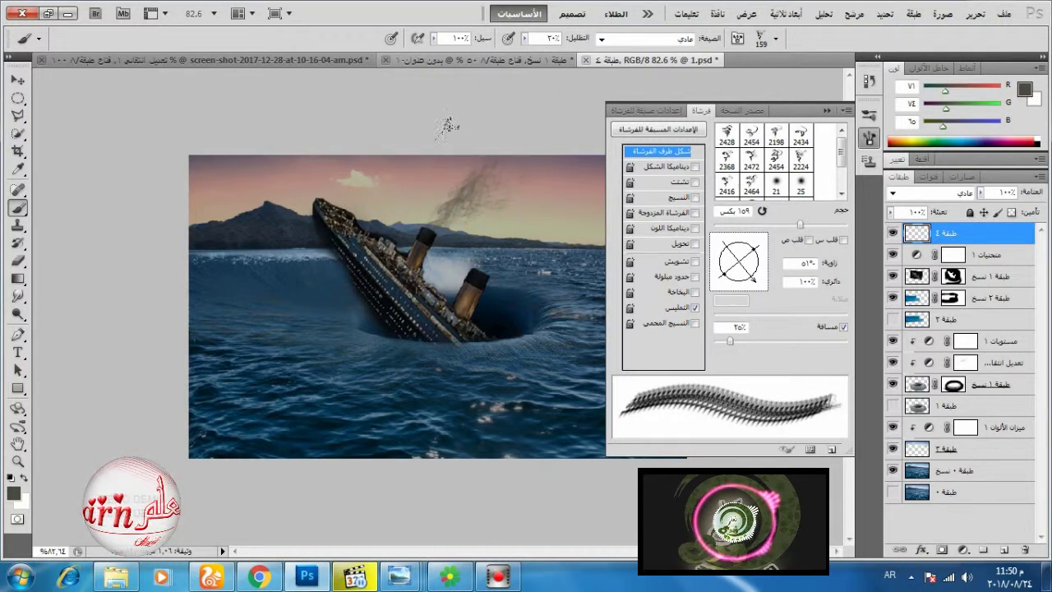
{"action": "left_click", "coordinate": [11, 478]}
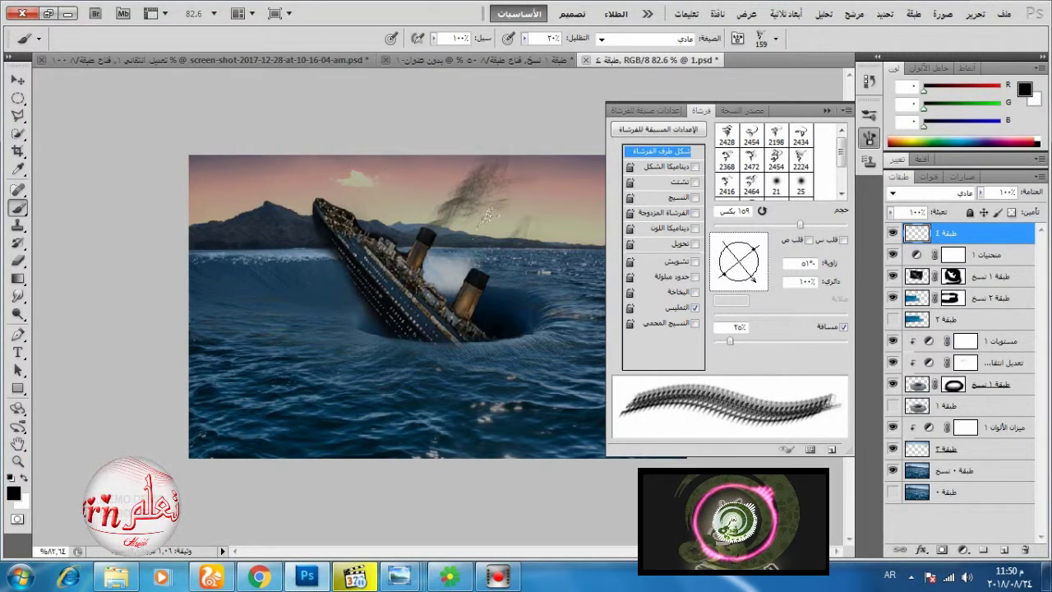
{"action": "left_click", "coordinate": [531, 218]}
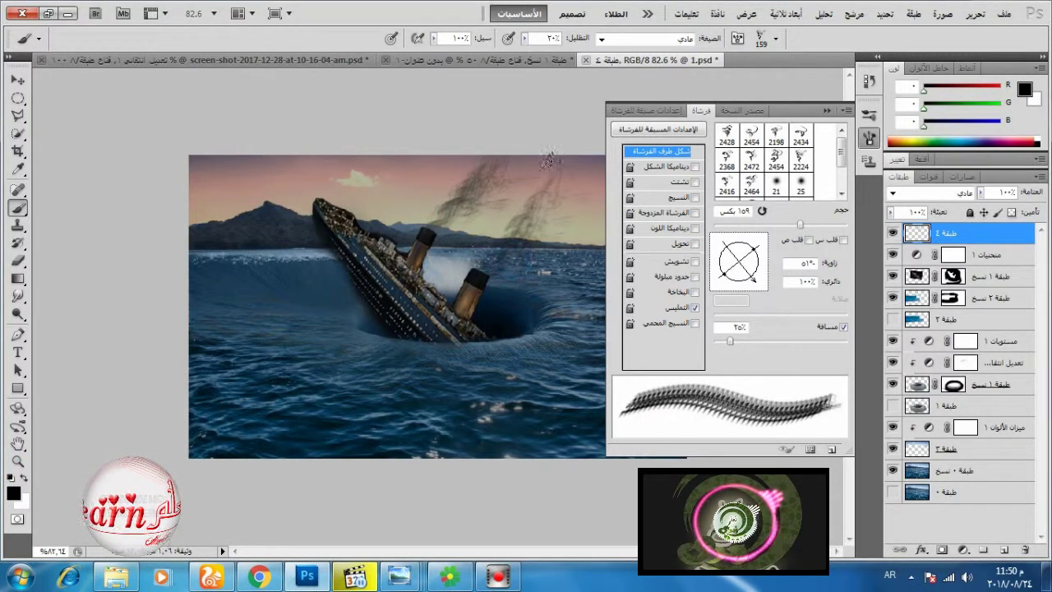
Step: Paint white wisps over the dark smoke above both funnels with the 159 px smoke brush
{"action": "left_click", "coordinate": [23, 478]}
{"action": "left_click", "coordinate": [450, 199]}
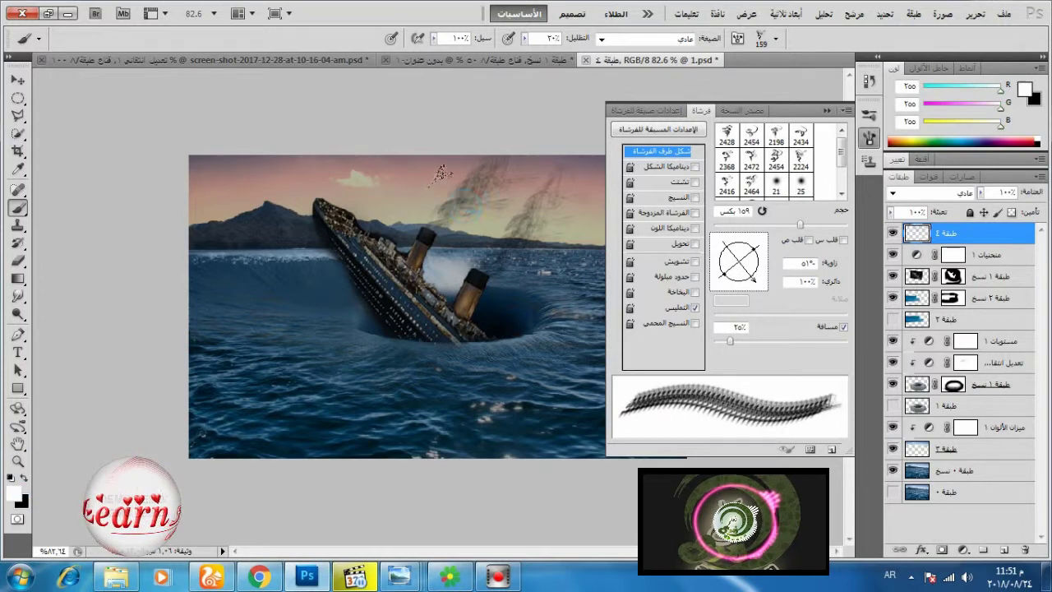
{"action": "left_click", "coordinate": [463, 193]}
{"action": "left_click", "coordinate": [515, 245]}
Step: Reduce the smoke brush to 123 px and paint more white smoke close to the funnel tops
{"action": "right_click", "coordinate": [514, 192]}
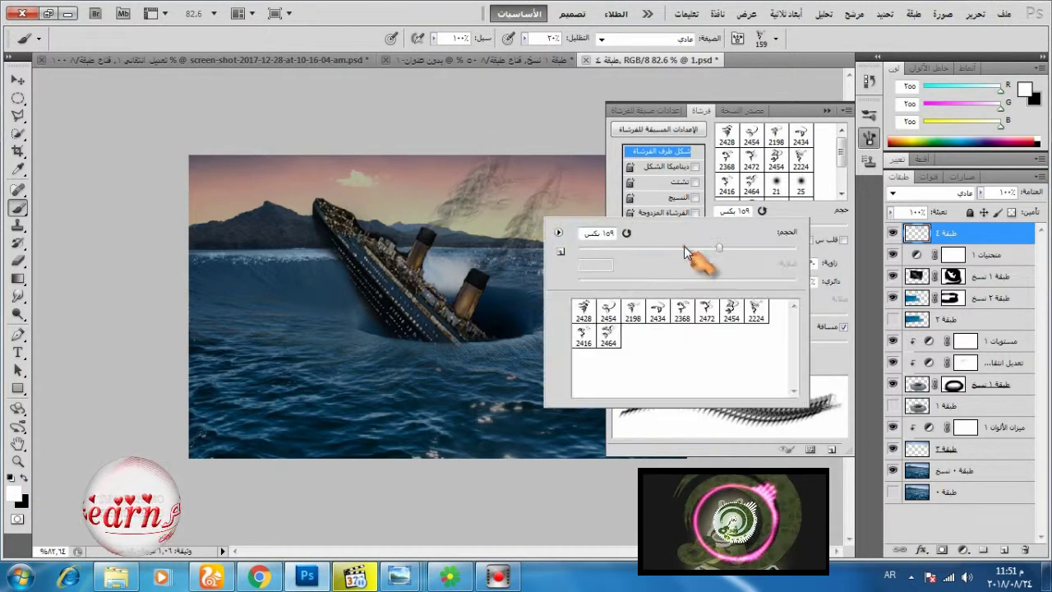
{"action": "left_click", "coordinate": [685, 247]}
{"action": "left_click", "coordinate": [700, 248]}
{"action": "left_click", "coordinate": [543, 201]}
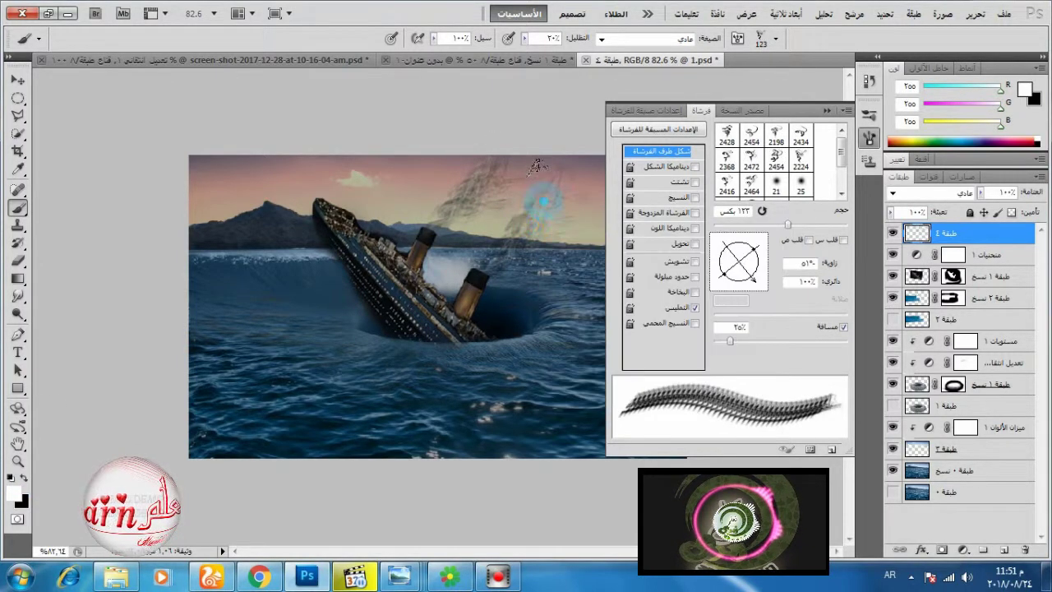
{"action": "left_click", "coordinate": [491, 258]}
{"action": "left_click", "coordinate": [509, 252]}
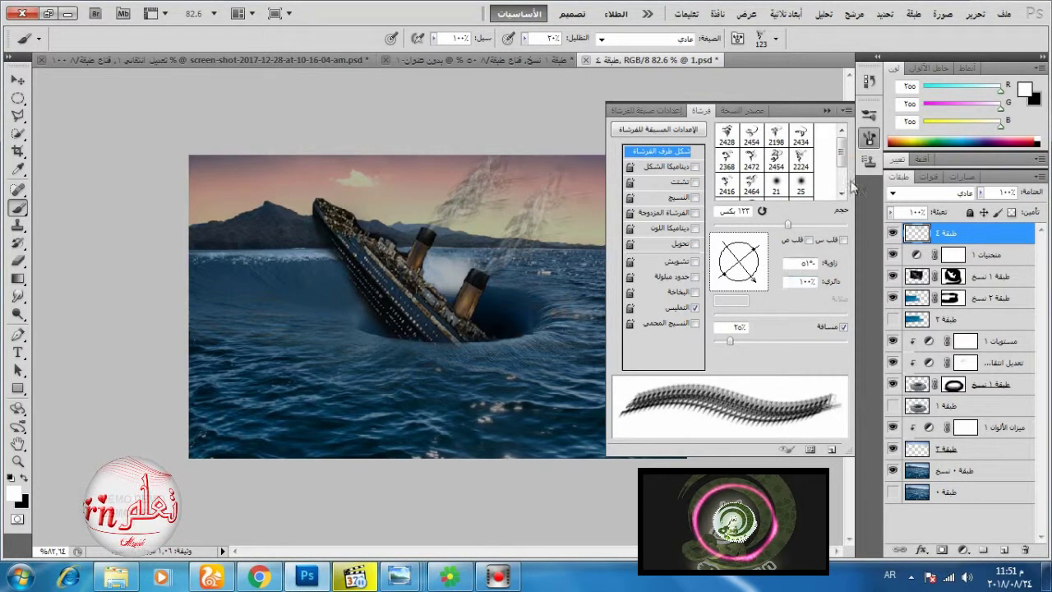
Step: Add a Selective Color adjustment layer clipped to the smoke layer
{"action": "left_click", "coordinate": [869, 139]}
{"action": "left_click", "coordinate": [963, 549]}
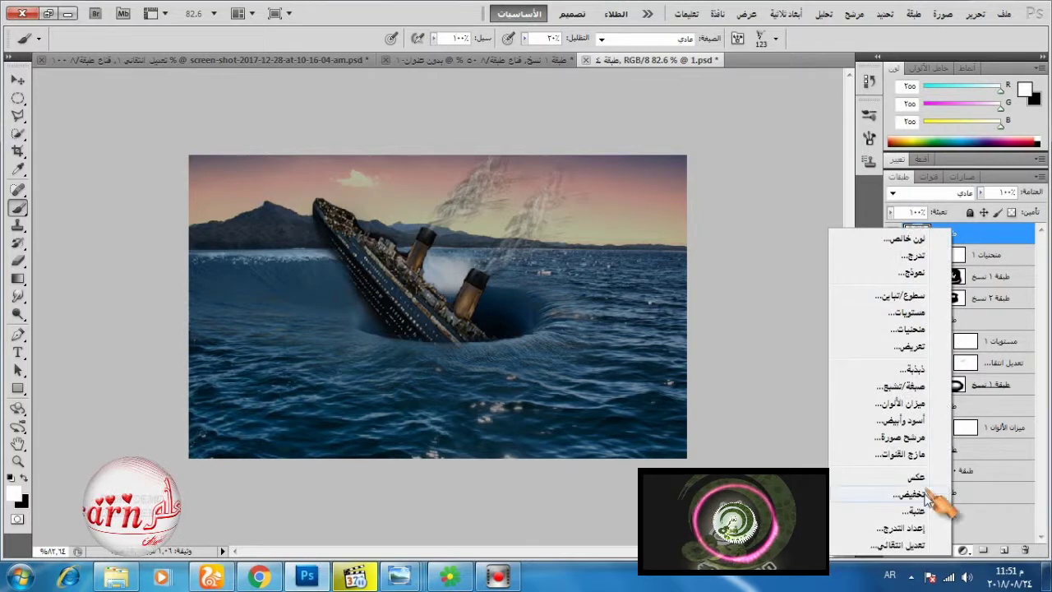
{"action": "left_click", "coordinate": [933, 552]}
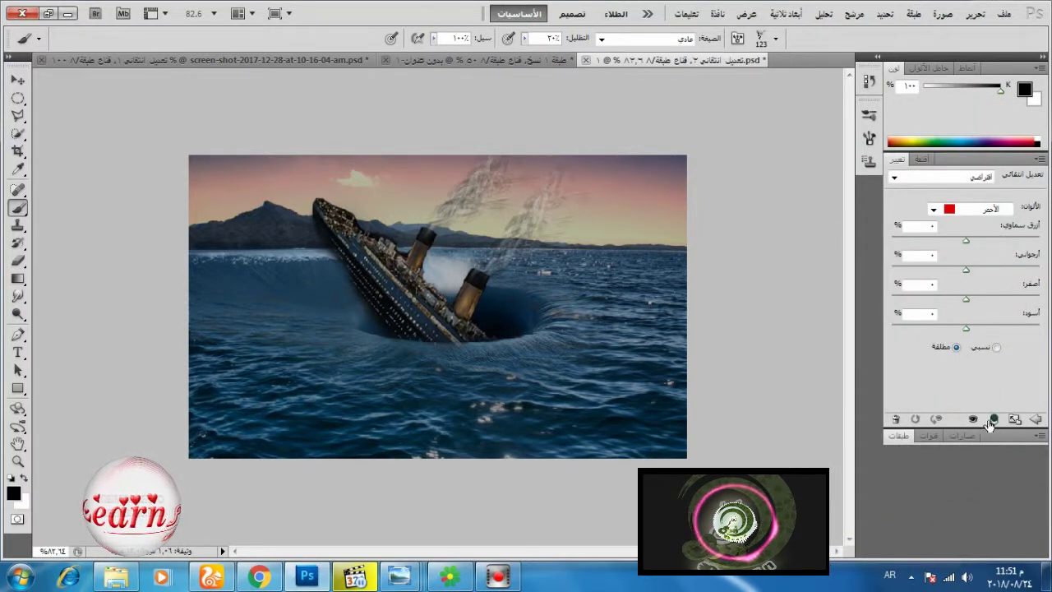
Step: Darken the smoke by raising Black for the blacks, and set Black to about +24% for the neutrals
{"action": "left_click", "coordinate": [970, 210]}
{"action": "left_click", "coordinate": [971, 321]}
{"action": "mouse_move", "coordinate": [968, 329]}
{"action": "left_mouse_down"}
{"action": "mouse_move", "coordinate": [1011, 333]}
{"action": "mouse_move", "coordinate": [988, 329]}
{"action": "left_mouse_up"}
{"action": "left_click", "coordinate": [984, 211]}
{"action": "left_click", "coordinate": [977, 310]}
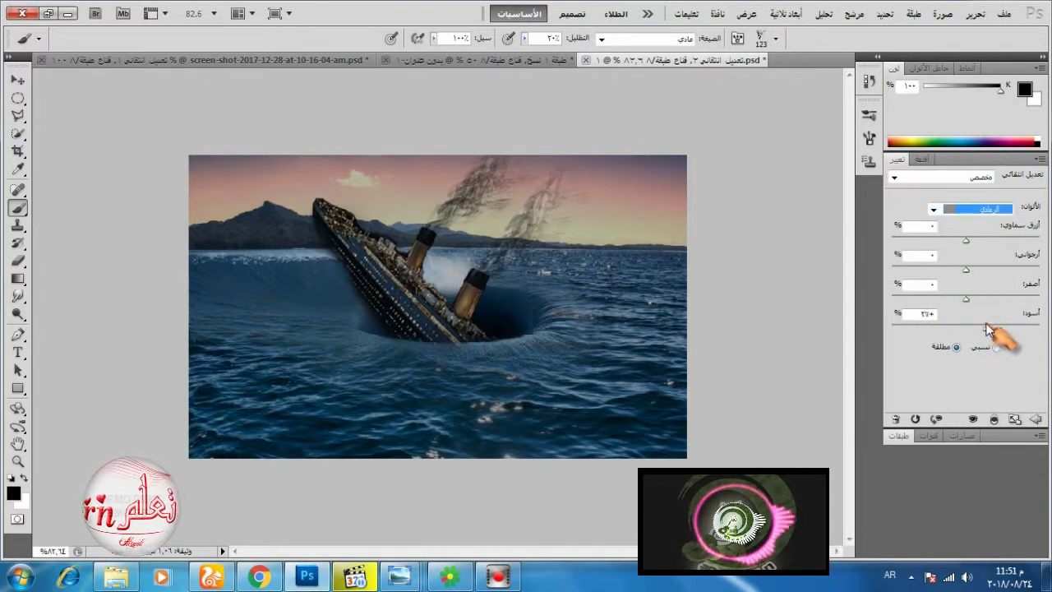
Step: Set Black to +26% for the whites in the smoke's Selective Color adjustment
{"action": "left_click", "coordinate": [978, 211]}
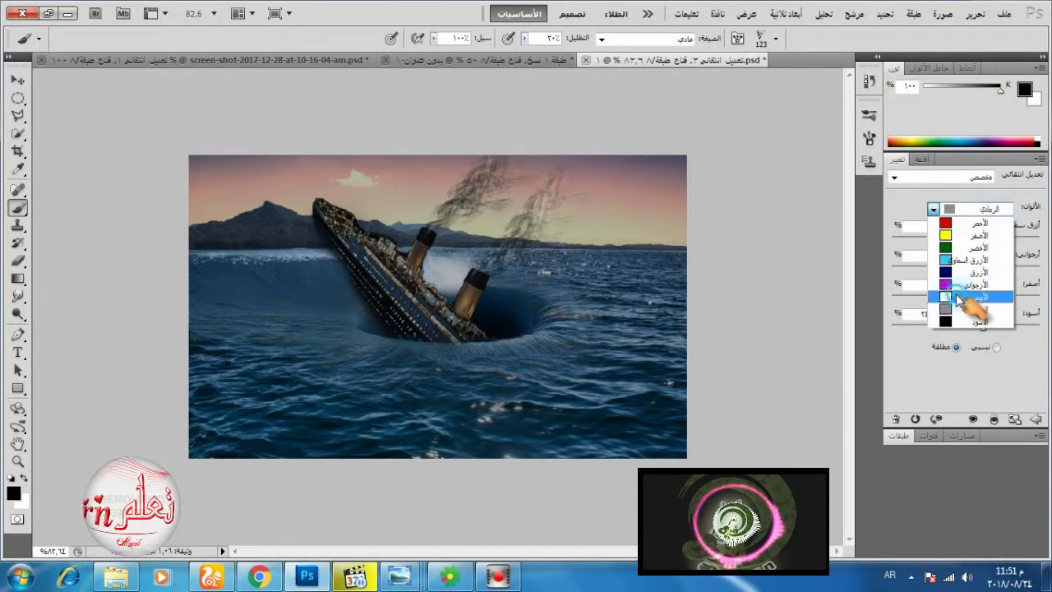
{"action": "left_click", "coordinate": [972, 300]}
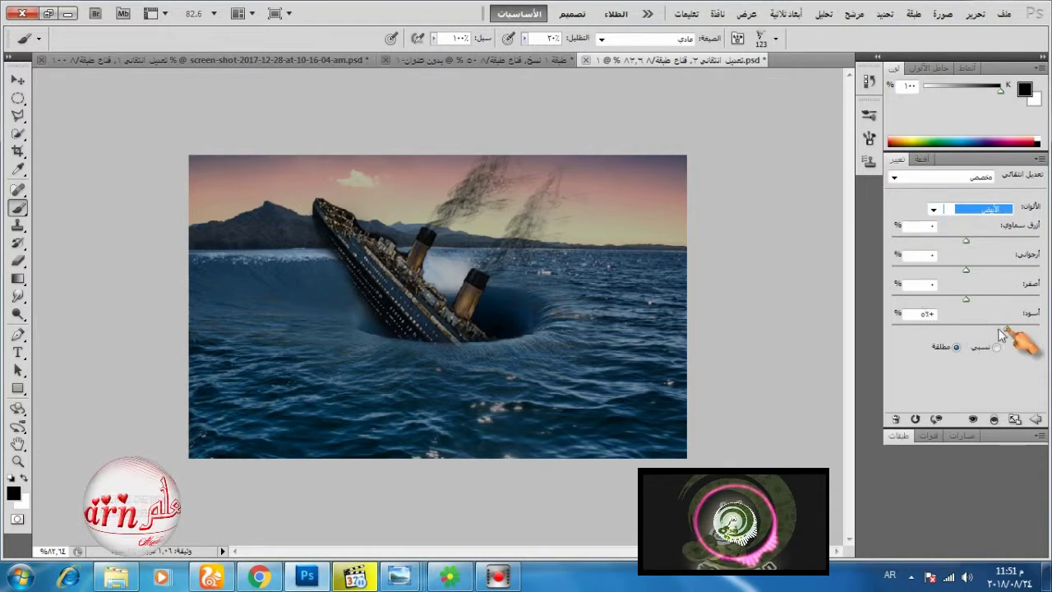
{"action": "mouse_move", "coordinate": [1005, 329]}
{"action": "left_mouse_down"}
{"action": "mouse_move", "coordinate": [910, 329]}
{"action": "mouse_move", "coordinate": [984, 329]}
{"action": "left_mouse_up"}
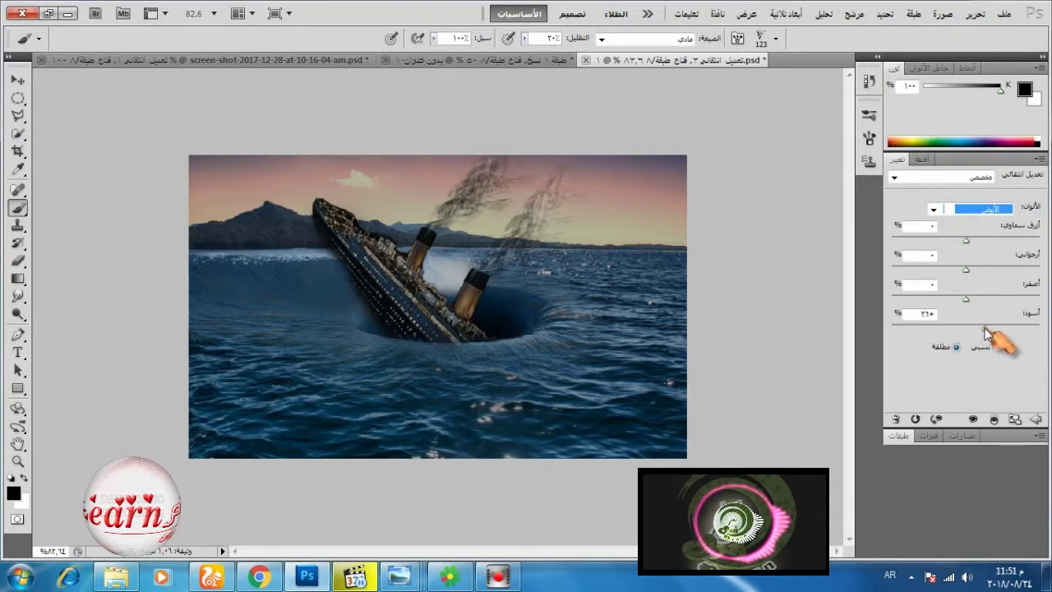
{"action": "left_click", "coordinate": [900, 437]}
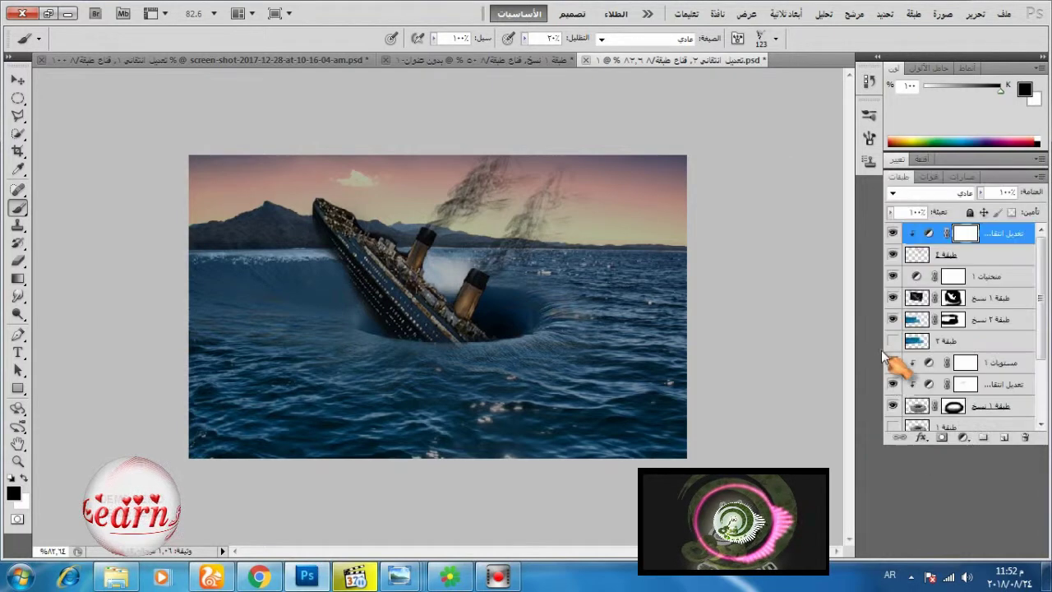
{"action": "left_click", "coordinate": [855, 13]}
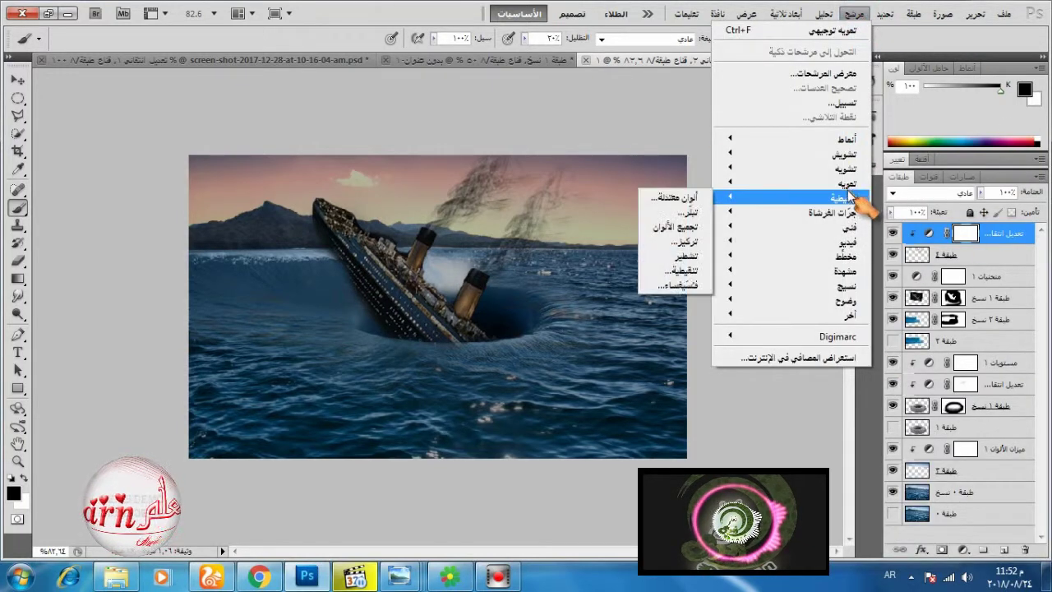
{"action": "mouse_move", "coordinate": [844, 187]}
{"action": "left_click", "coordinate": [674, 315]}
{"action": "left_click_drag", "start_coordinate": [545, 113], "coordinate": [773, 114]}
{"action": "left_click", "coordinate": [872, 107]}
Step: Apply a Gaussian Blur with a radius of 1.1 pixels to the smoke layer
{"action": "left_click", "coordinate": [945, 255]}
{"action": "left_click", "coordinate": [855, 13]}
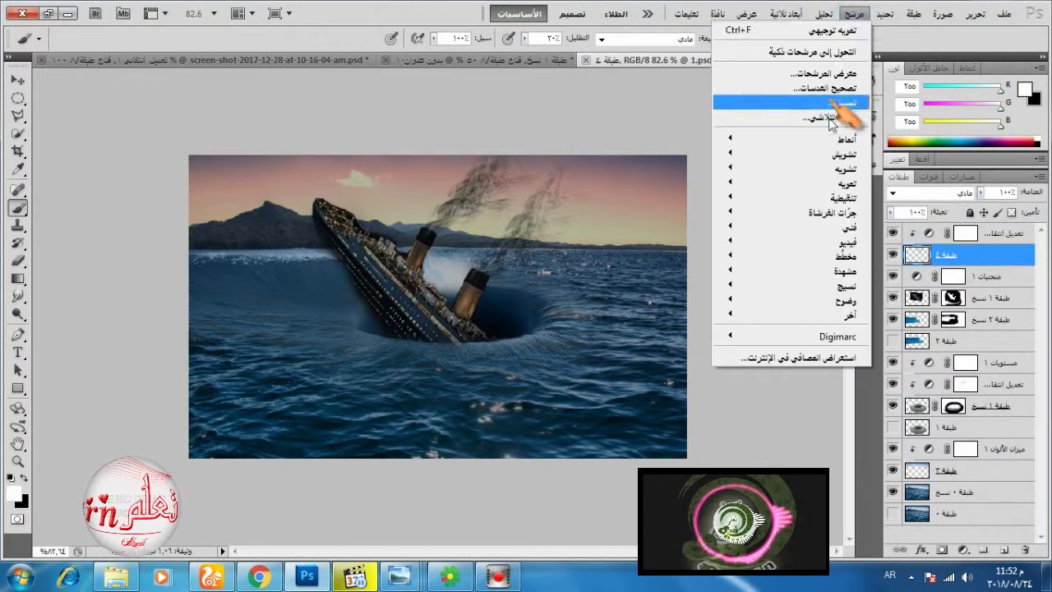
{"action": "mouse_move", "coordinate": [843, 185]}
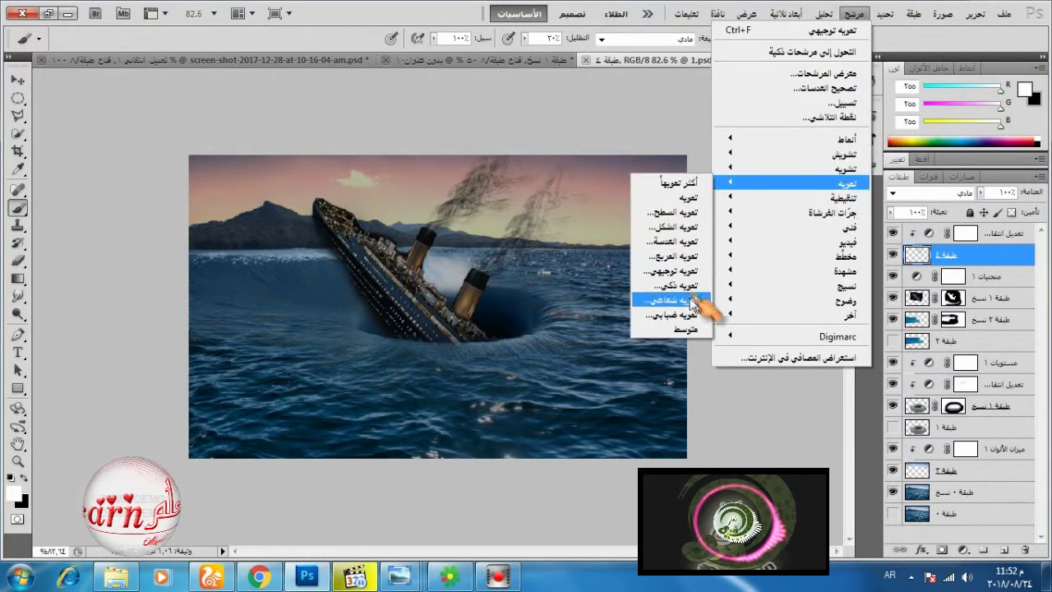
{"action": "left_click", "coordinate": [670, 309]}
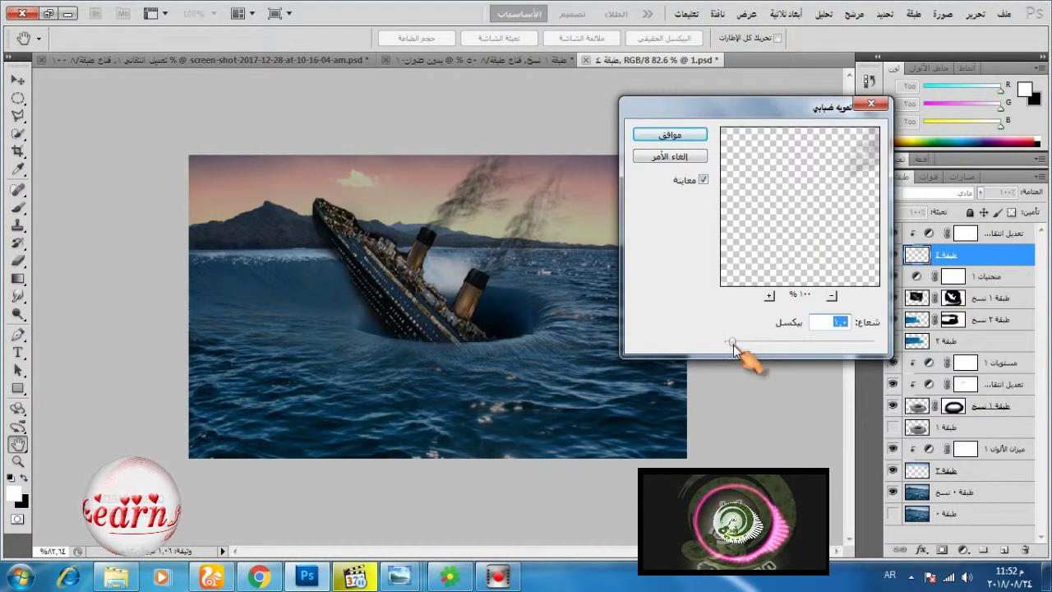
{"action": "left_click_drag", "start_coordinate": [732, 342], "coordinate": [745, 351]}
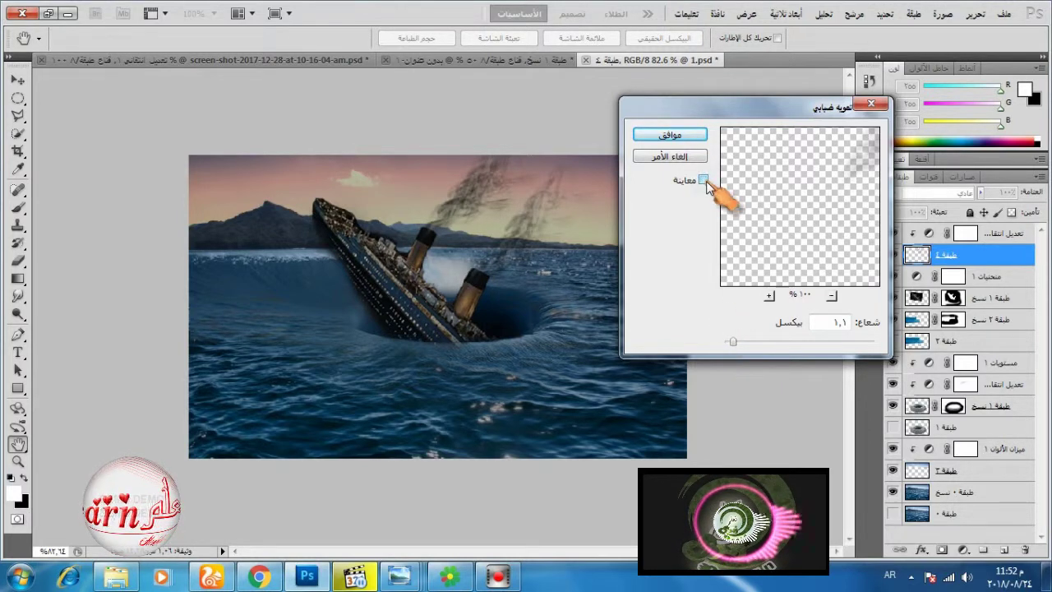
{"action": "left_click", "coordinate": [657, 135]}
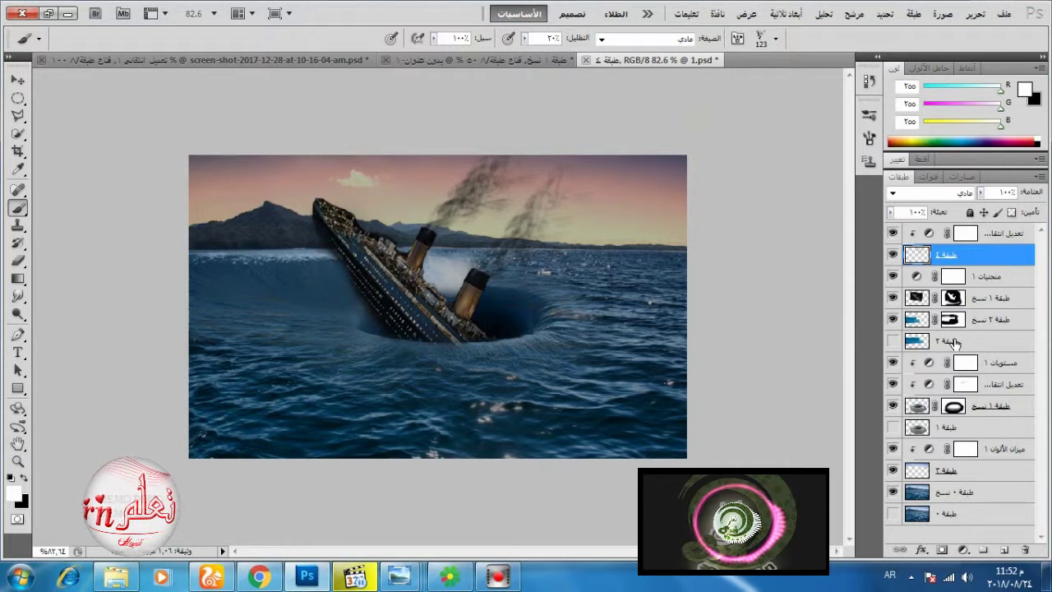
Step: Soften the water hole layer's mask with a Gaussian Blur of 19.5 pixels radius
{"action": "left_click", "coordinate": [955, 408]}
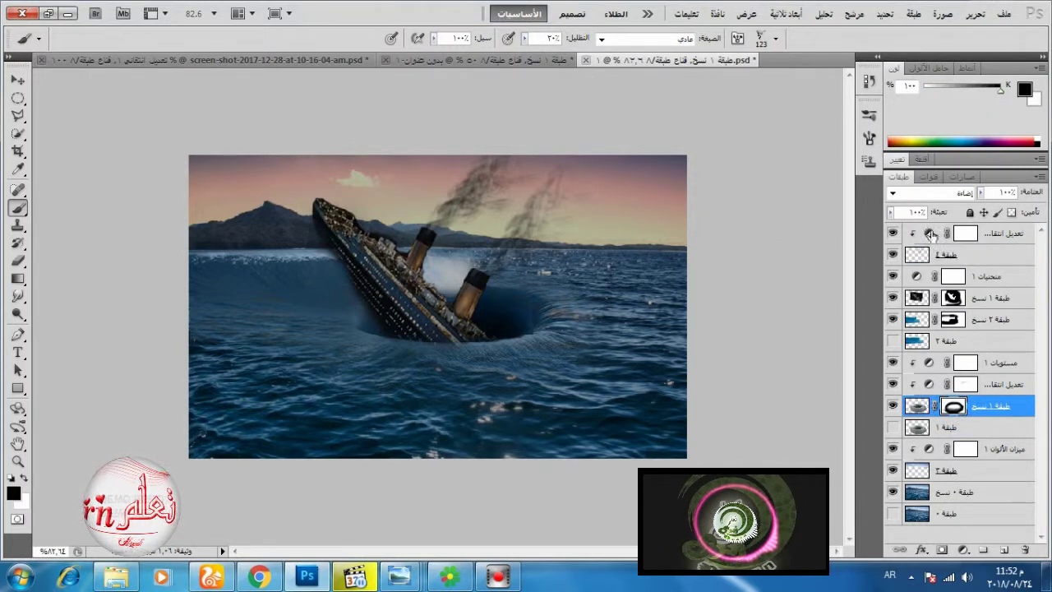
{"action": "left_click", "coordinate": [854, 14]}
{"action": "mouse_move", "coordinate": [822, 184]}
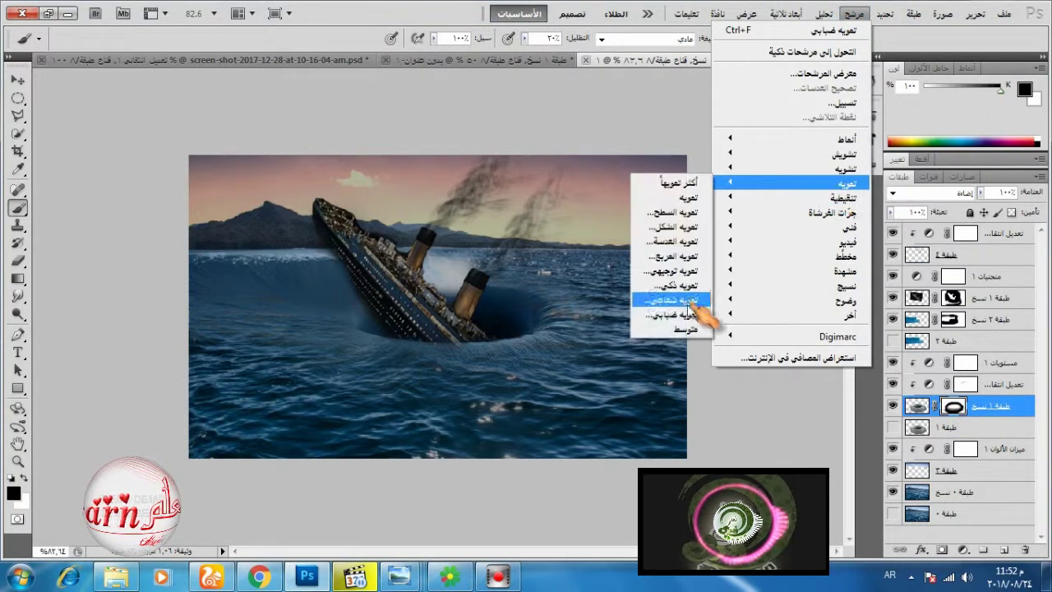
{"action": "left_click", "coordinate": [715, 301]}
{"action": "left_click_drag", "start_coordinate": [734, 344], "coordinate": [759, 346]}
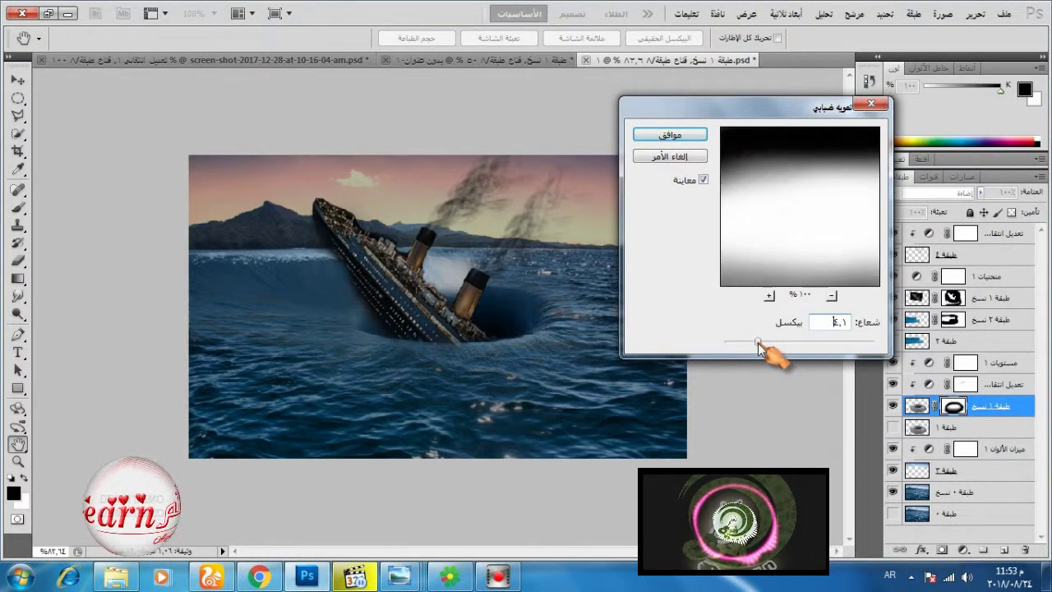
{"action": "left_click", "coordinate": [704, 180]}
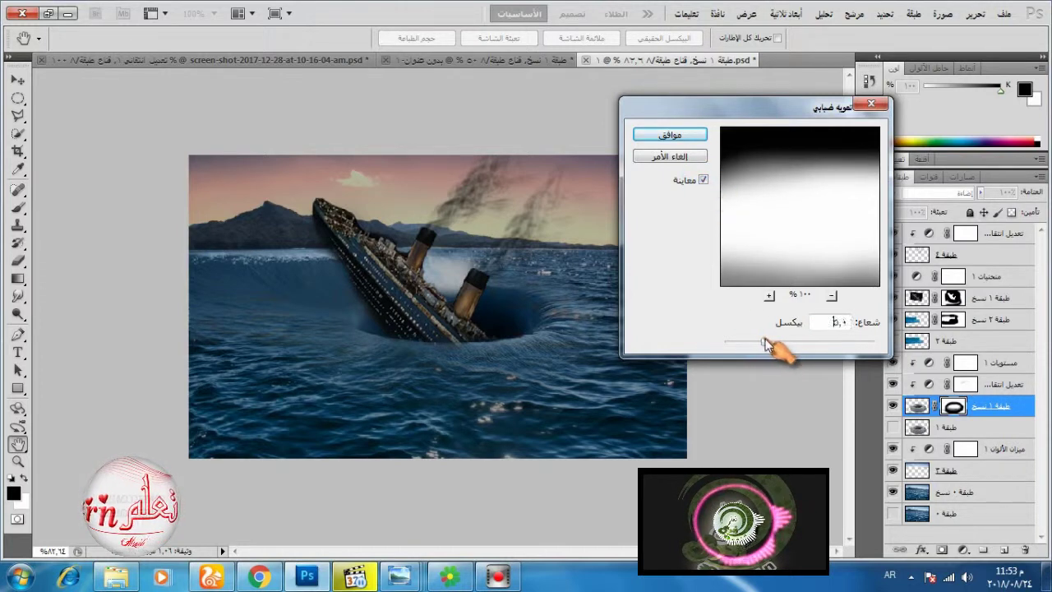
{"action": "left_click", "coordinate": [703, 180]}
{"action": "left_click", "coordinate": [704, 180]}
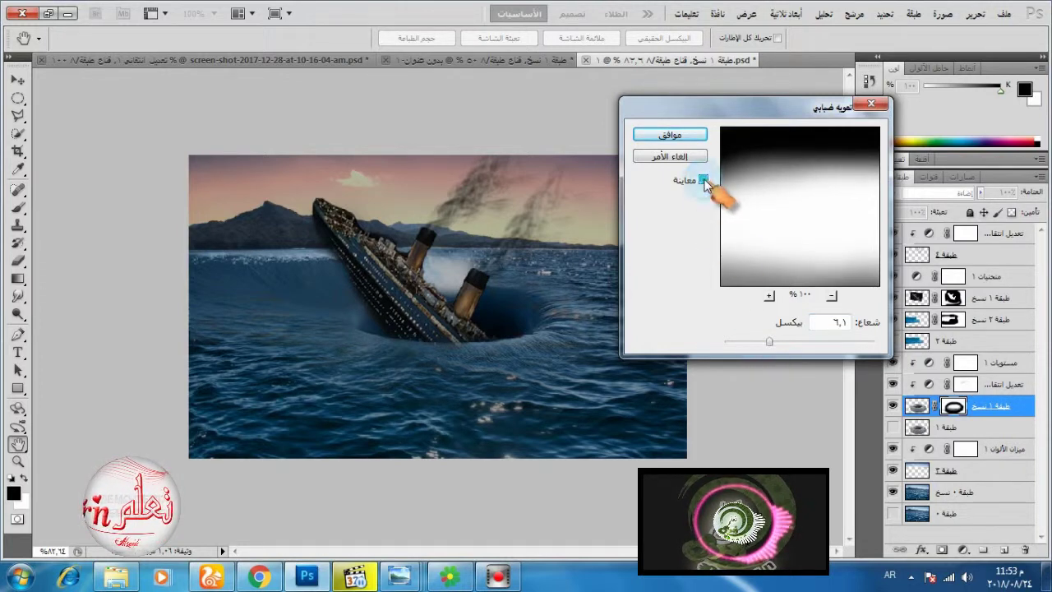
{"action": "left_click_drag", "start_coordinate": [771, 342], "coordinate": [794, 342]}
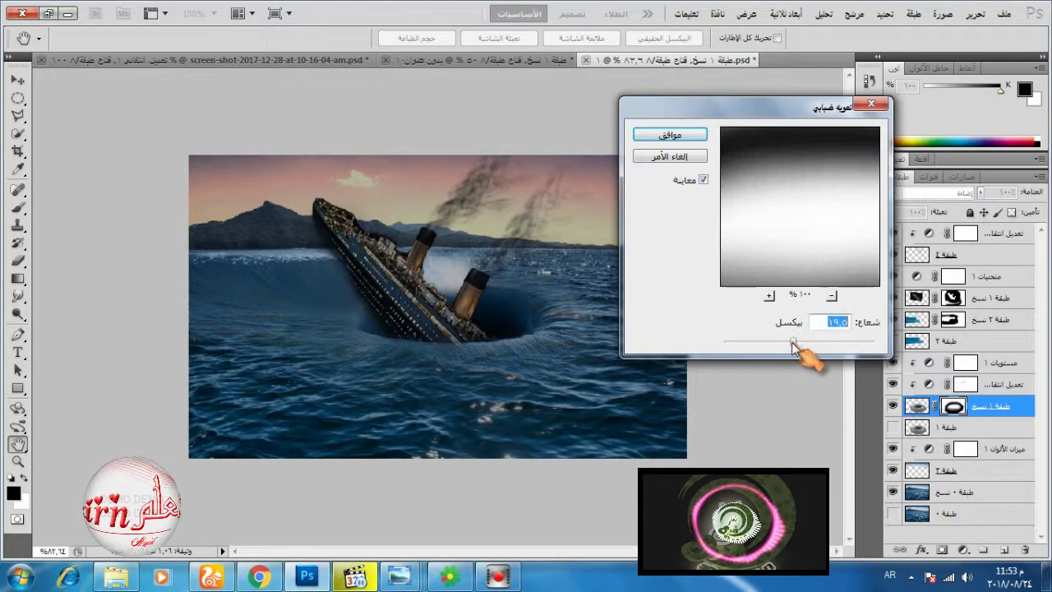
{"action": "left_click", "coordinate": [703, 180]}
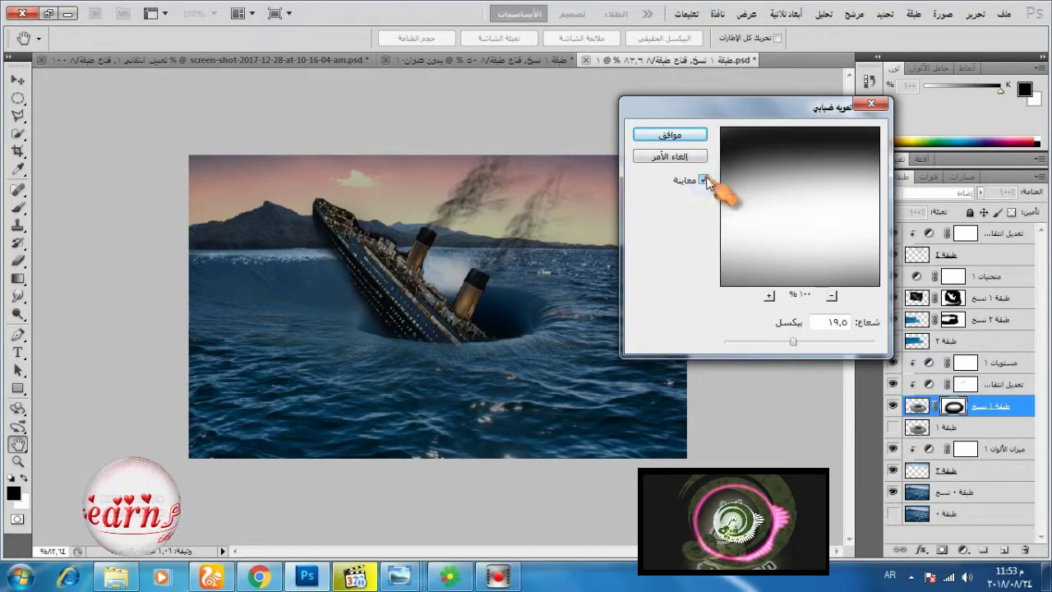
{"action": "left_click", "coordinate": [672, 134]}
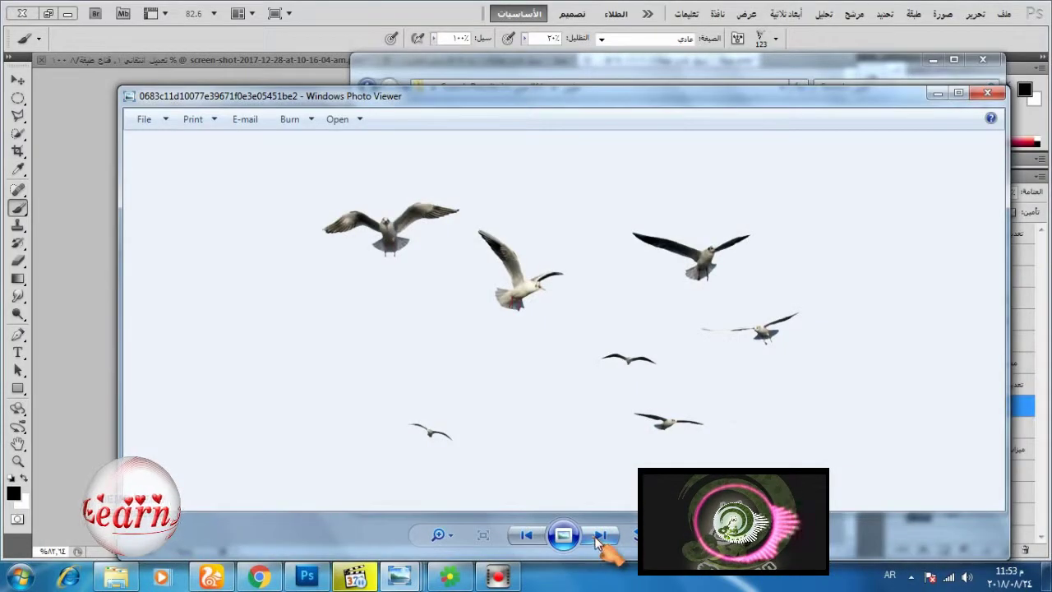
Step: Open the transparent seagulls image 0683c11d10077e39671f0e3e05451be2 from the photo viewer in Photoshop
{"action": "right_click", "coordinate": [705, 387]}
{"action": "mouse_move", "coordinate": [781, 395]}
{"action": "left_click", "coordinate": [595, 429]}
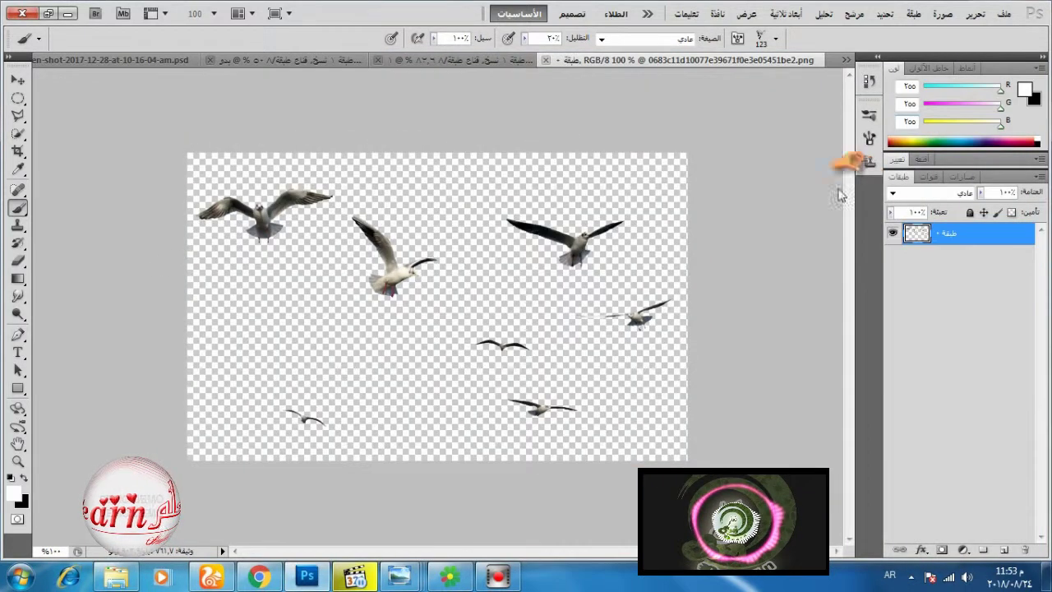
Step: Select the dark-winged gull in the upper right of the seagulls image with a rectangular marquee and move it into 1.psd
{"action": "right_click", "coordinate": [18, 99]}
{"action": "left_click", "coordinate": [74, 97]}
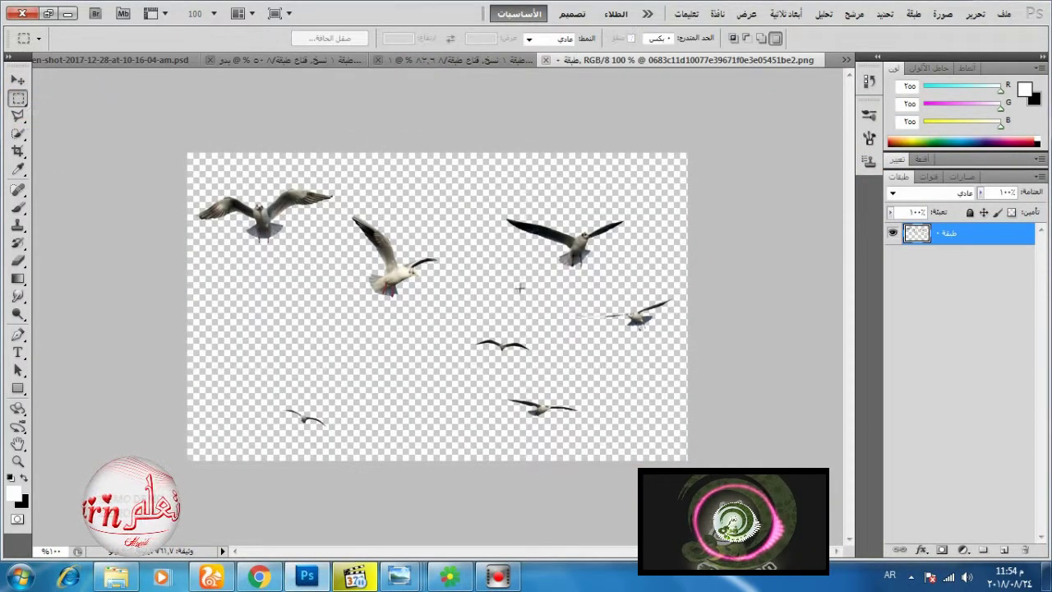
{"action": "mouse_move", "coordinate": [487, 290]}
{"action": "left_mouse_down"}
{"action": "mouse_move", "coordinate": [636, 217]}
{"action": "mouse_move", "coordinate": [645, 193]}
{"action": "left_mouse_up"}
{"action": "left_click", "coordinate": [19, 81]}
{"action": "left_click_drag", "start_coordinate": [522, 207], "coordinate": [361, 95]}
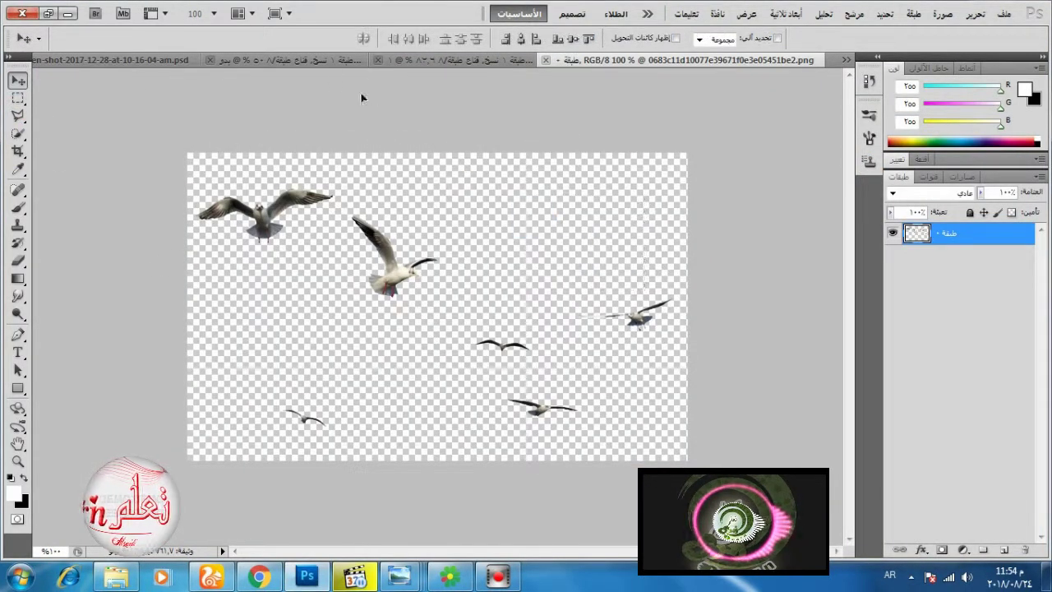
{"action": "left_click_drag", "start_coordinate": [406, 69], "coordinate": [581, 193]}
Step: Move the gull layer up the stack to directly below the smoke layer, outside the clipping group
{"action": "left_click_drag", "start_coordinate": [1000, 411], "coordinate": [988, 263]}
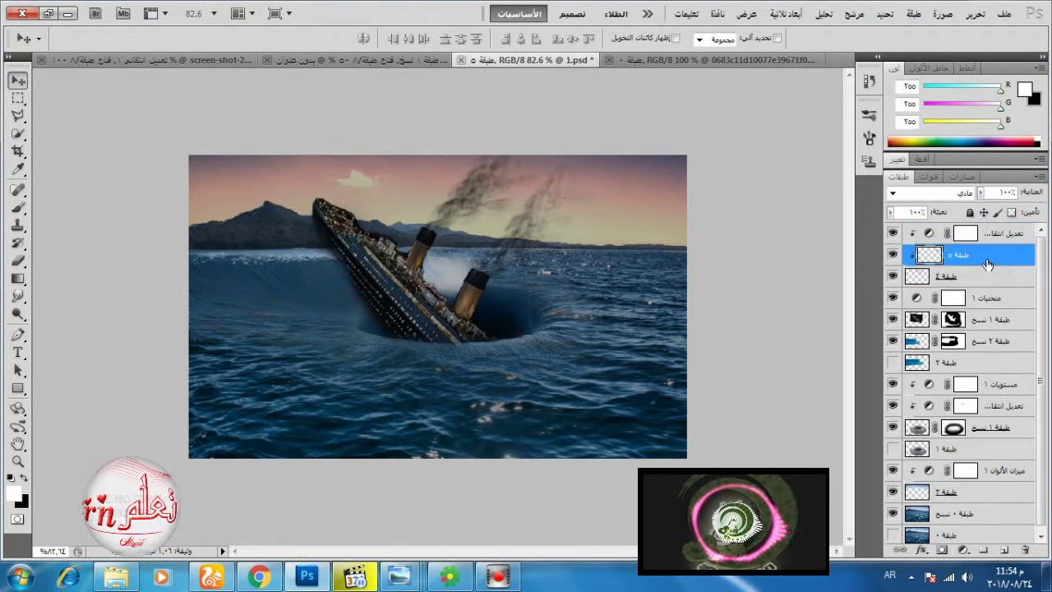
{"action": "left_click", "coordinate": [893, 233]}
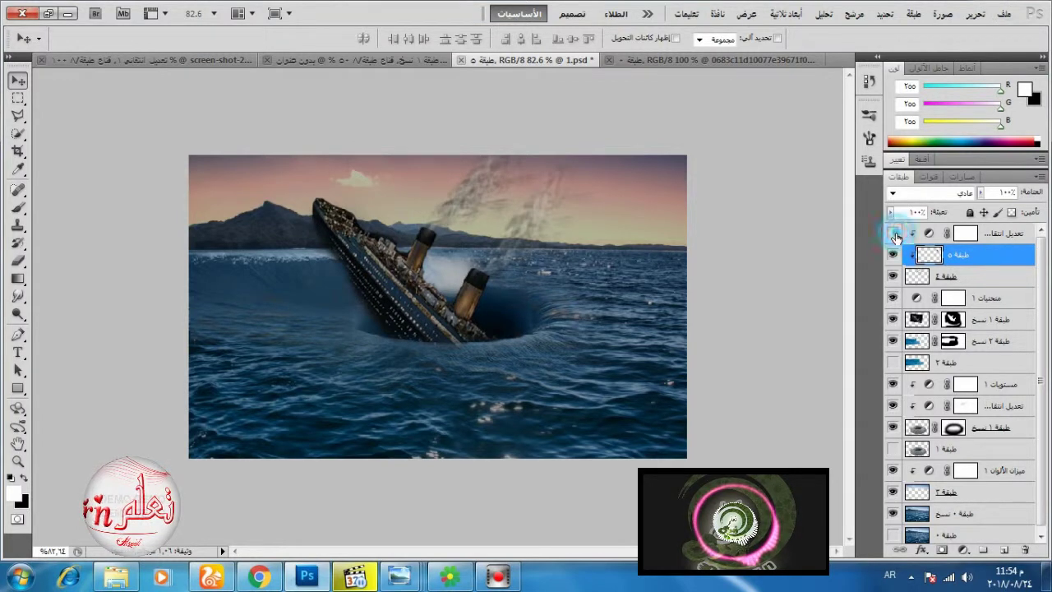
{"action": "left_click", "coordinate": [894, 234]}
{"action": "left_click_drag", "start_coordinate": [966, 256], "coordinate": [967, 282]}
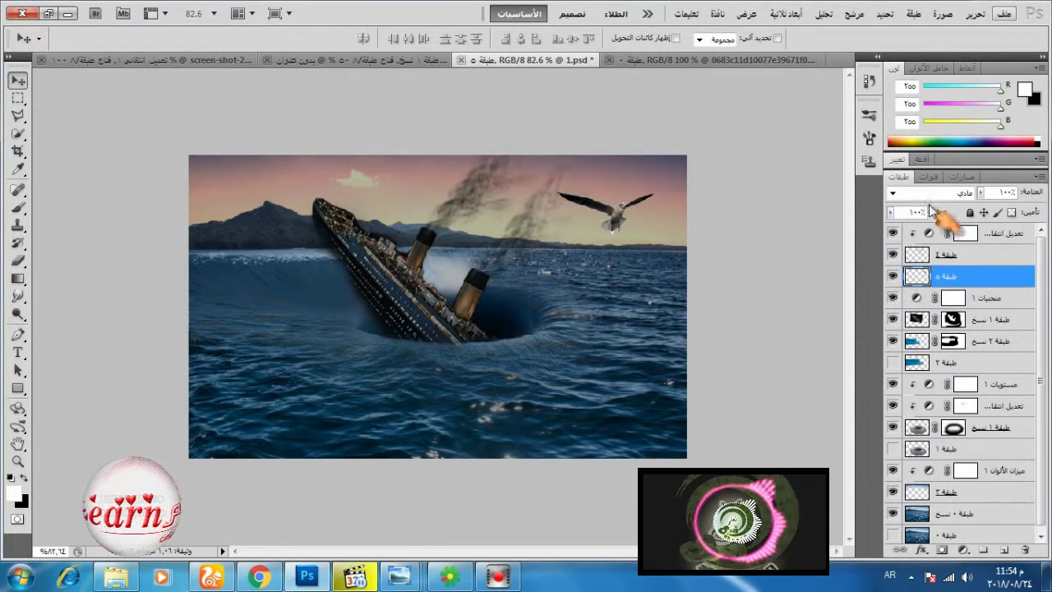
Step: Scale the gull proportionally to about 32.28% and place it in the upper right of the sky
{"action": "left_click", "coordinate": [974, 13]}
{"action": "left_click", "coordinate": [798, 303]}
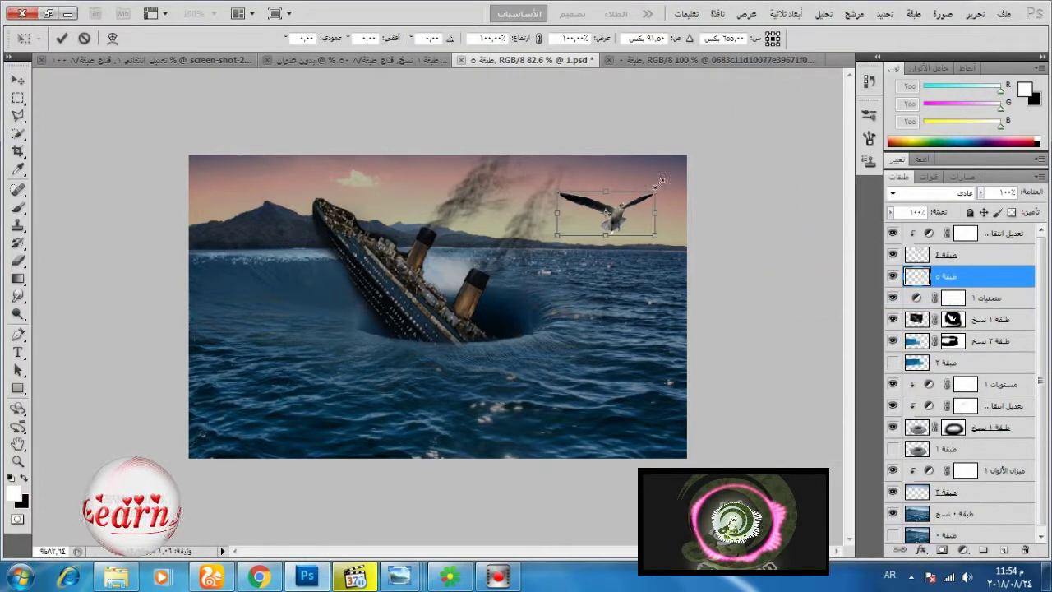
{"action": "left_click", "coordinate": [539, 40]}
{"action": "left_click_drag", "start_coordinate": [554, 189], "coordinate": [614, 230]}
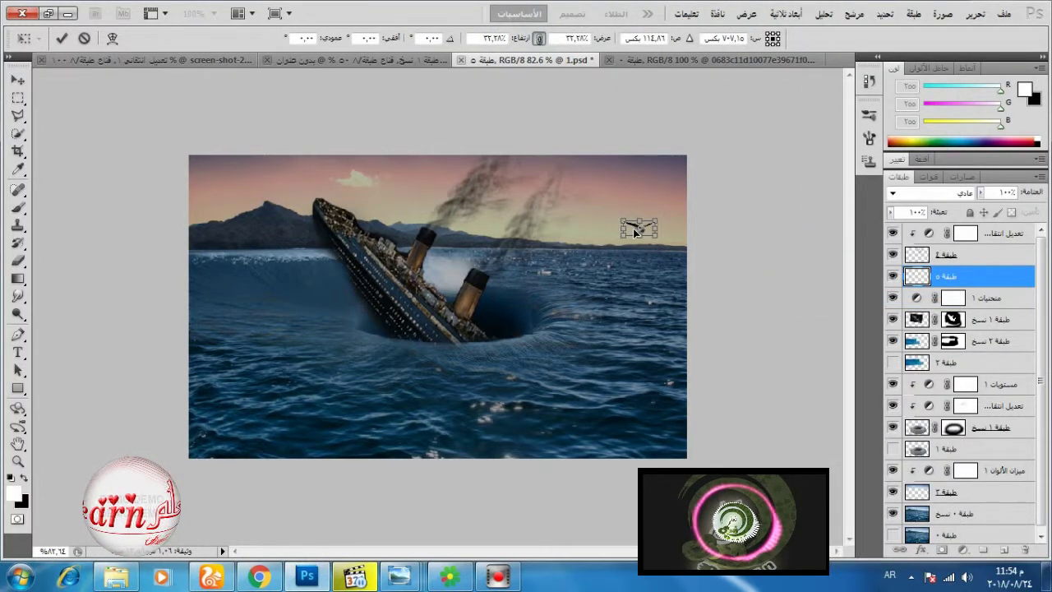
{"action": "left_click", "coordinate": [66, 38]}
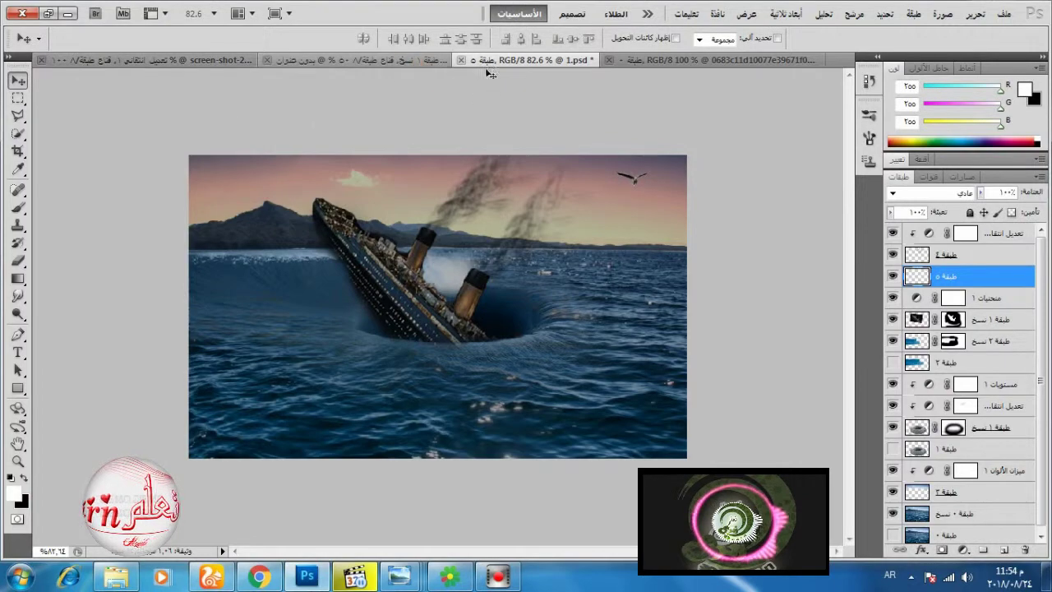
Step: Close the untitled document without saving it
{"action": "left_click", "coordinate": [333, 60]}
{"action": "left_click", "coordinate": [266, 60]}
{"action": "left_click", "coordinate": [538, 289]}
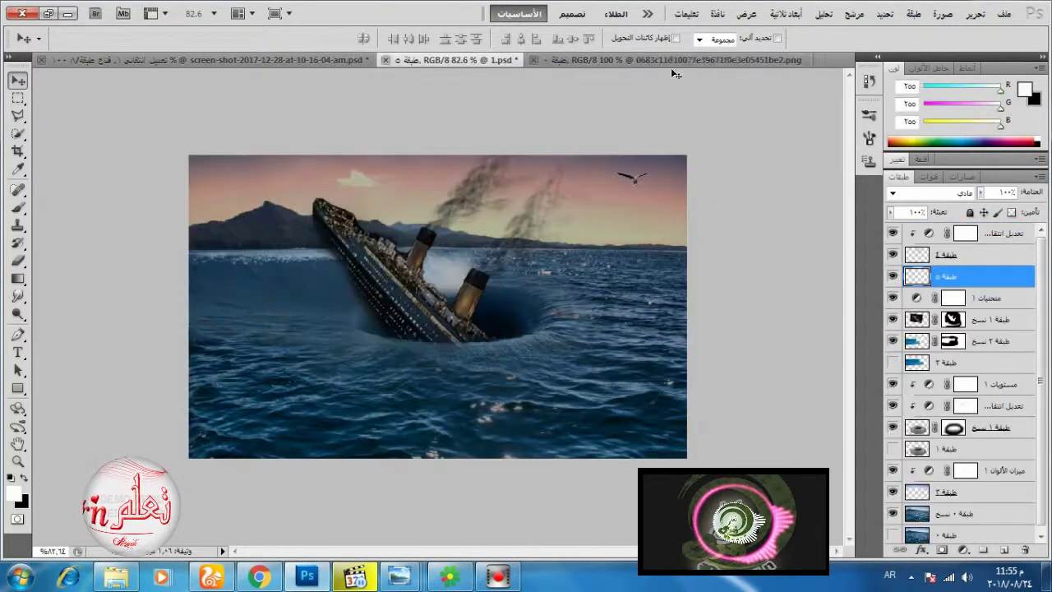
Step: Copy the white gull with raised wings from the middle of the seagulls image and paste it into 1.psd
{"action": "left_click", "coordinate": [671, 60]}
{"action": "left_click", "coordinate": [19, 98]}
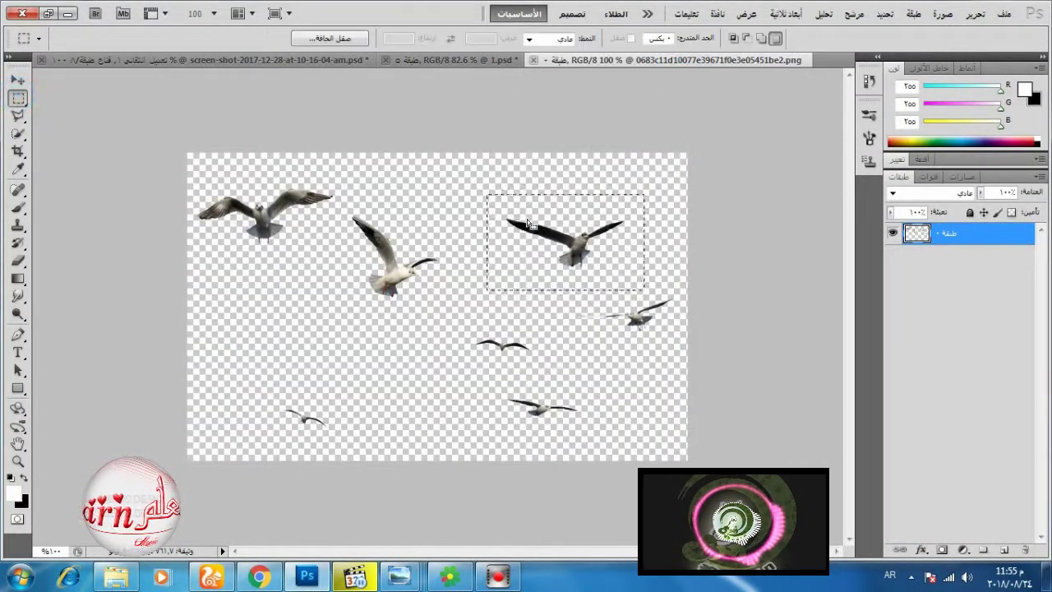
{"action": "left_click_drag", "start_coordinate": [552, 265], "coordinate": [376, 277]}
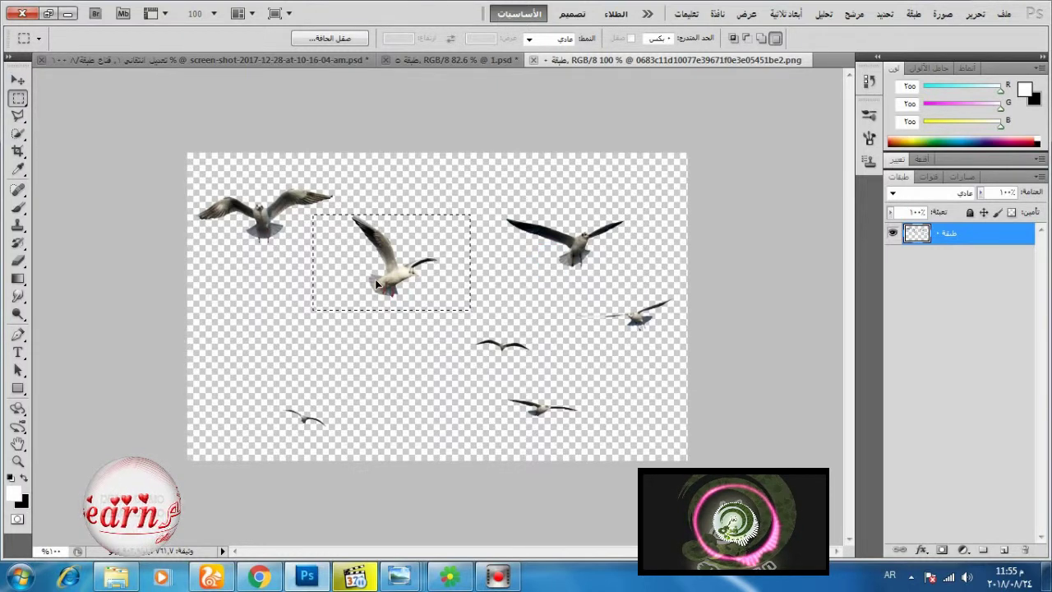
{"action": "left_click", "coordinate": [18, 80]}
{"action": "key", "text": "ctrl+x"}
{"action": "left_click", "coordinate": [454, 60]}
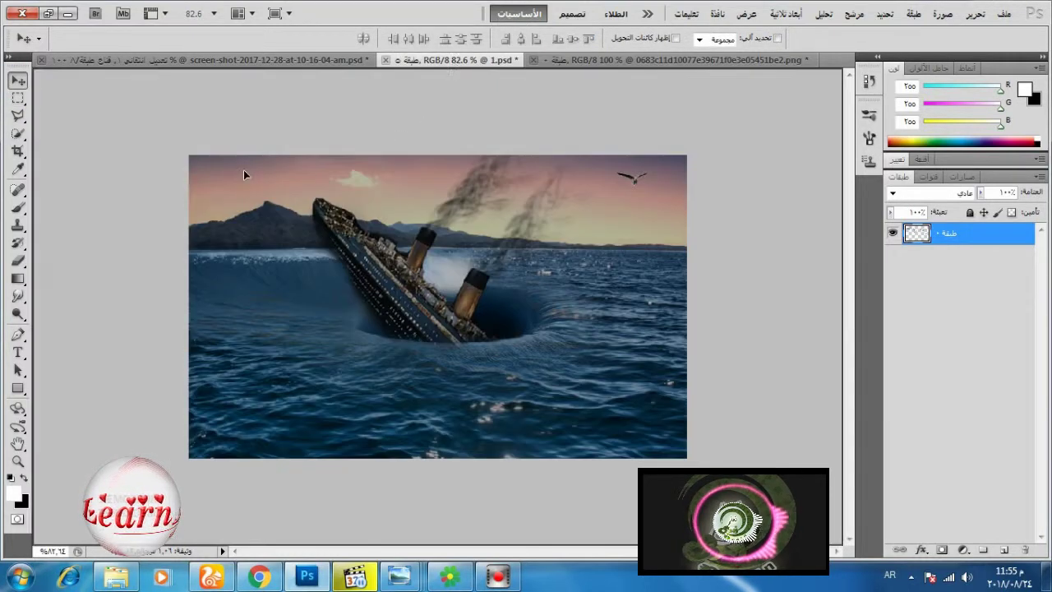
{"action": "key", "text": "ctrl+v"}
Step: Scale the pasted gull proportionally to about 44.64% and place it in the sky above the mountains at the far left
{"action": "key", "text": "ctrl+t"}
{"action": "left_click_drag", "start_coordinate": [236, 136], "coordinate": [270, 179]}
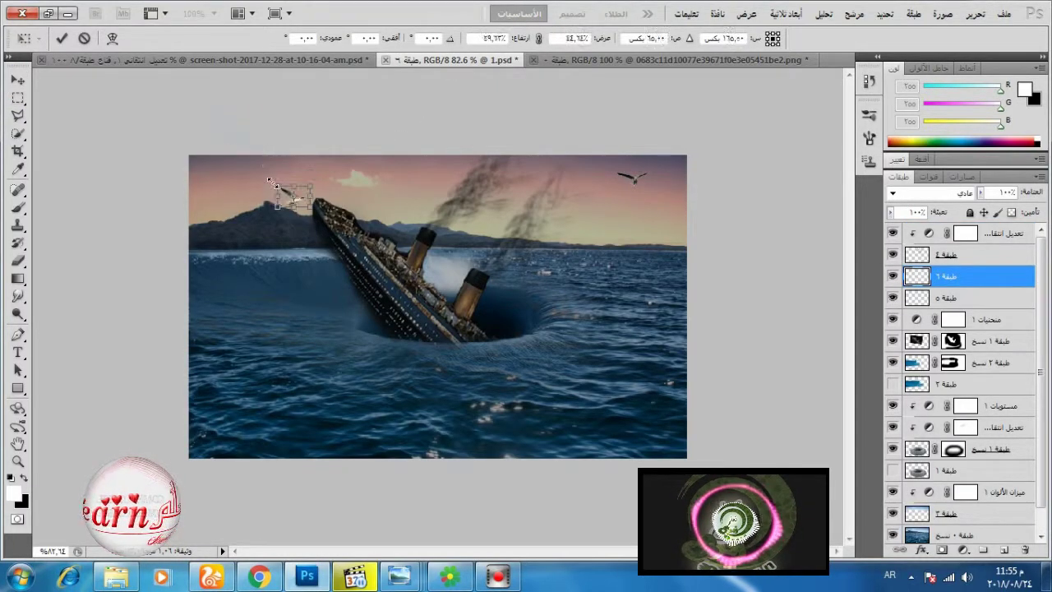
{"action": "left_click", "coordinate": [539, 39]}
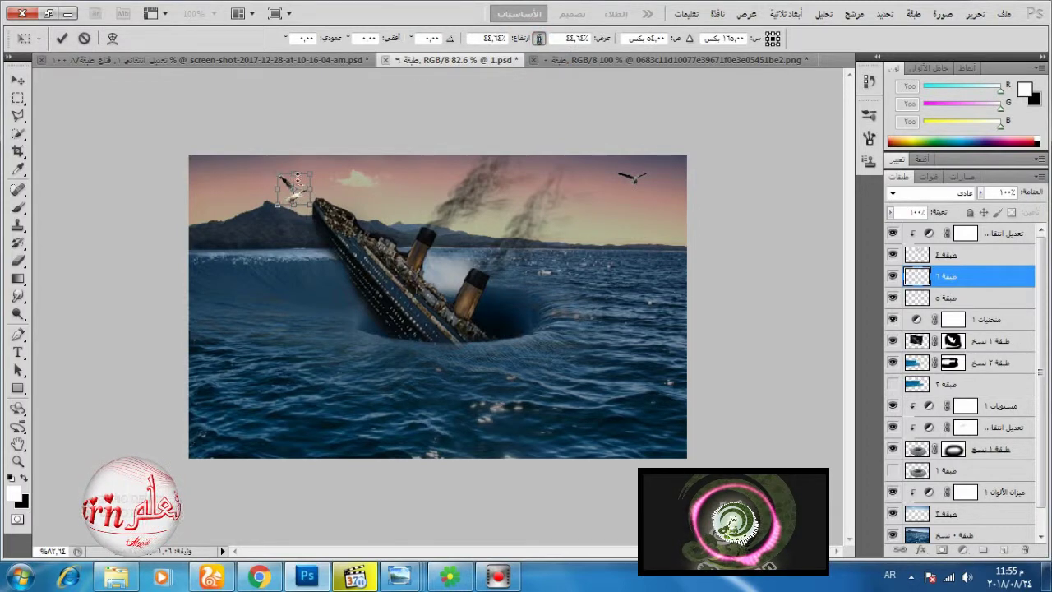
{"action": "left_click", "coordinate": [62, 39]}
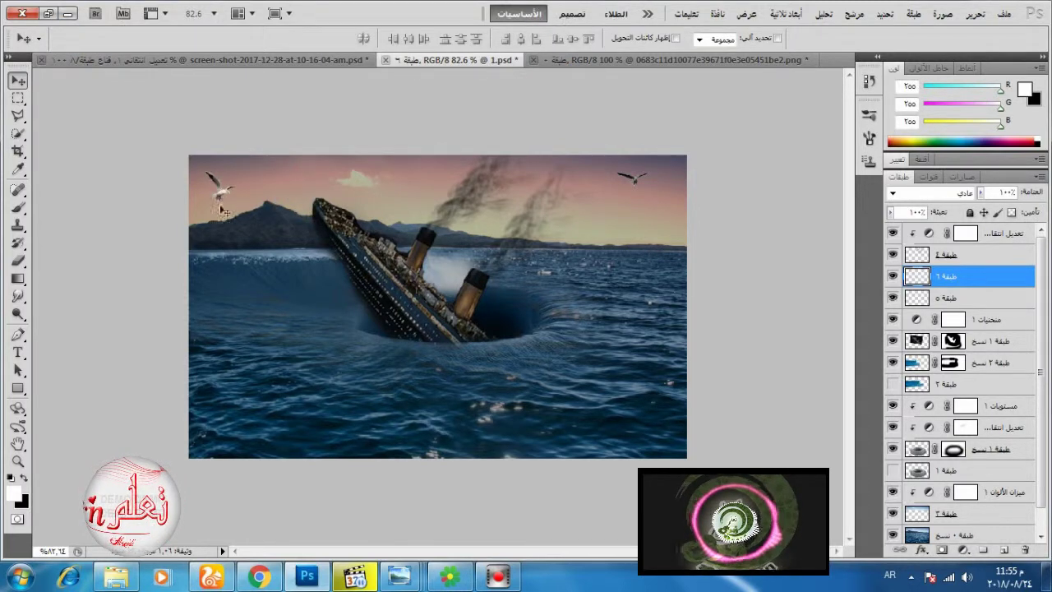
Step: Clear the selection in the seagulls image and move the whole flock into 1.psd
{"action": "left_click", "coordinate": [575, 60]}
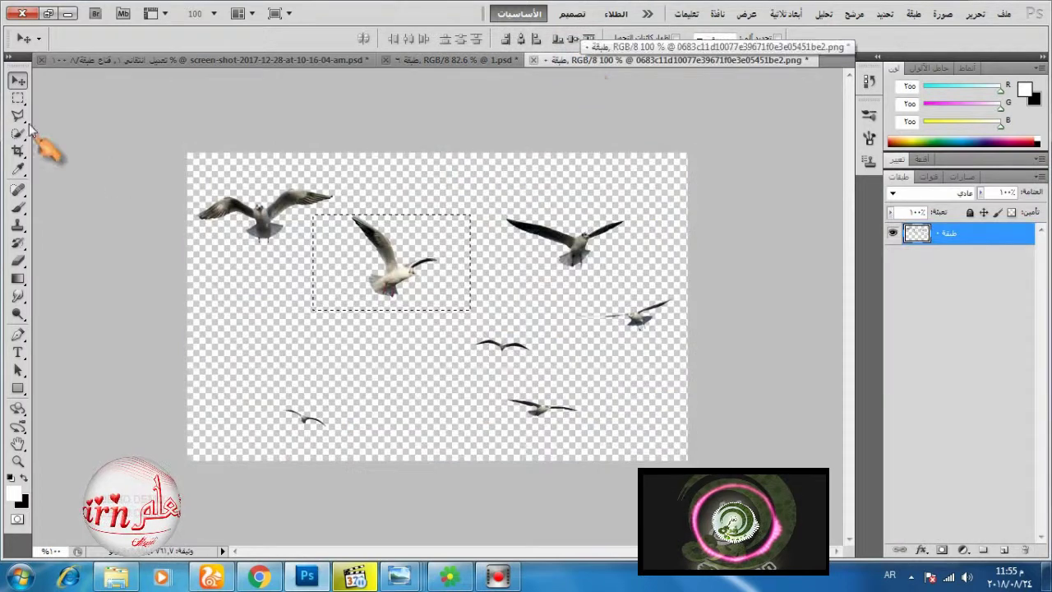
{"action": "left_click", "coordinate": [17, 97]}
{"action": "left_click", "coordinate": [17, 80]}
{"action": "left_click_drag", "start_coordinate": [458, 321], "coordinate": [477, 204]}
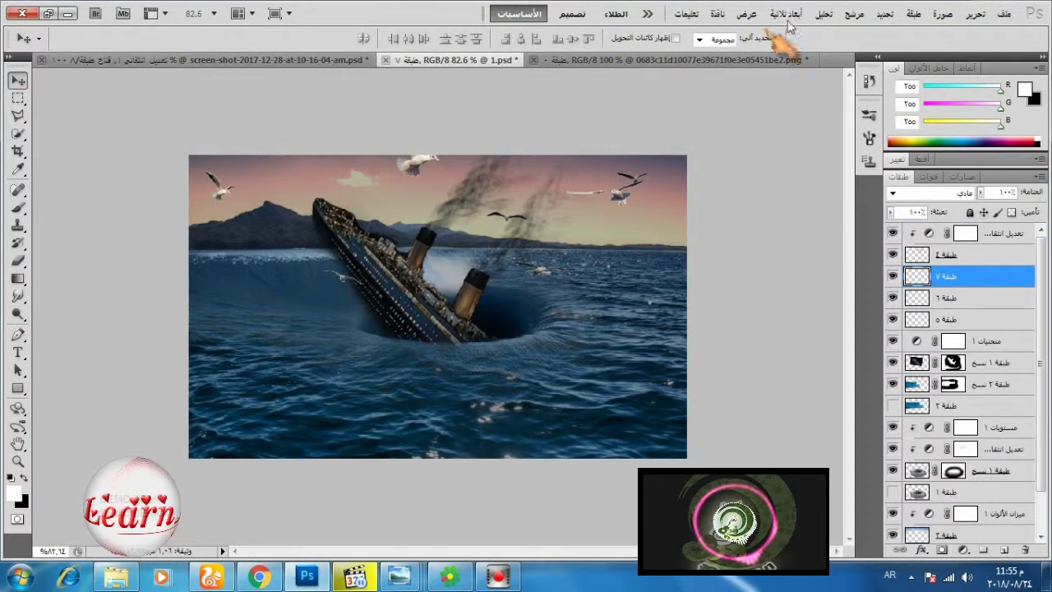
Step: Shrink the flock to about 49.07% width and 35.89% height and place it in the sky above the ship
{"action": "left_click", "coordinate": [676, 38]}
{"action": "left_click_drag", "start_coordinate": [253, 87], "coordinate": [406, 200]}
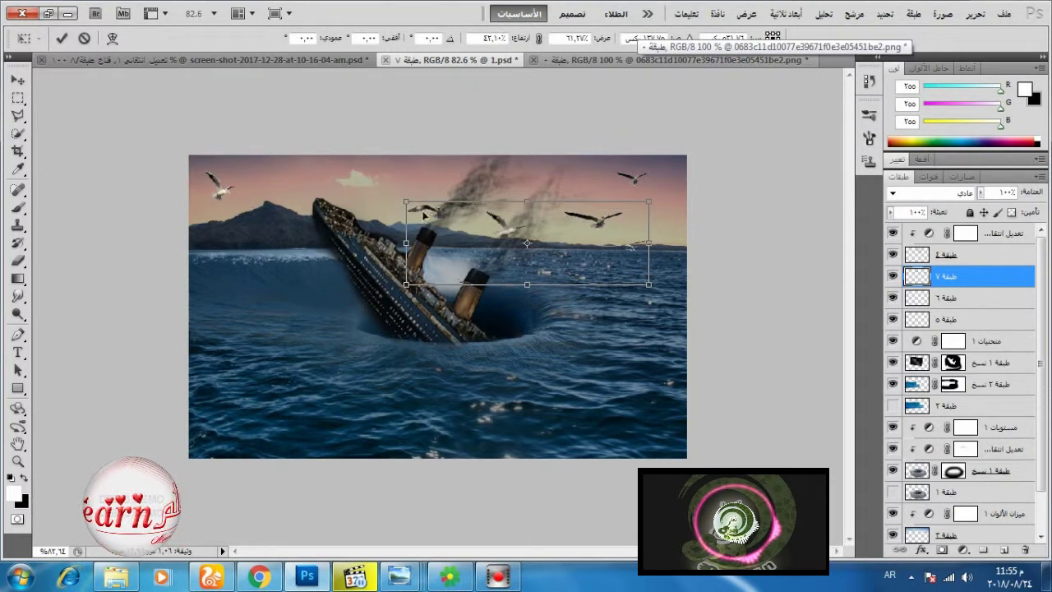
{"action": "left_click_drag", "start_coordinate": [525, 213], "coordinate": [451, 172]}
{"action": "left_click_drag", "start_coordinate": [332, 244], "coordinate": [380, 230]}
{"action": "left_click_drag", "start_coordinate": [457, 216], "coordinate": [413, 212]}
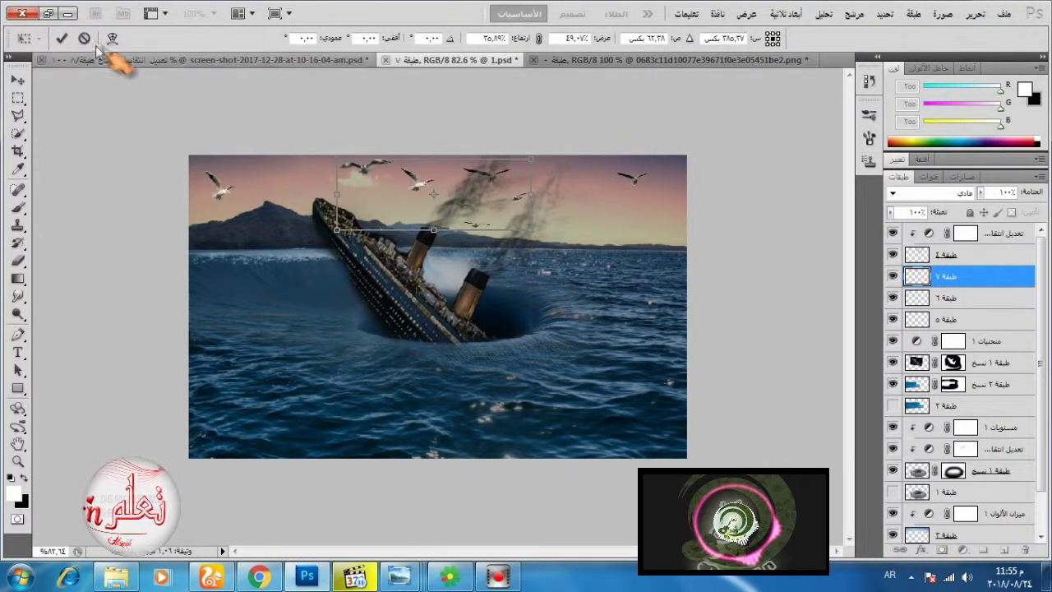
{"action": "key", "text": "Return"}
Step: Scale the flock down by a further 64.61% with linked proportions, keeping it in the sky above the ship's bow
{"action": "mouse_move", "coordinate": [967, 280]}
{"action": "left_mouse_down"}
{"action": "mouse_move", "coordinate": [975, 232]}
{"action": "mouse_move", "coordinate": [964, 265]}
{"action": "left_mouse_up"}
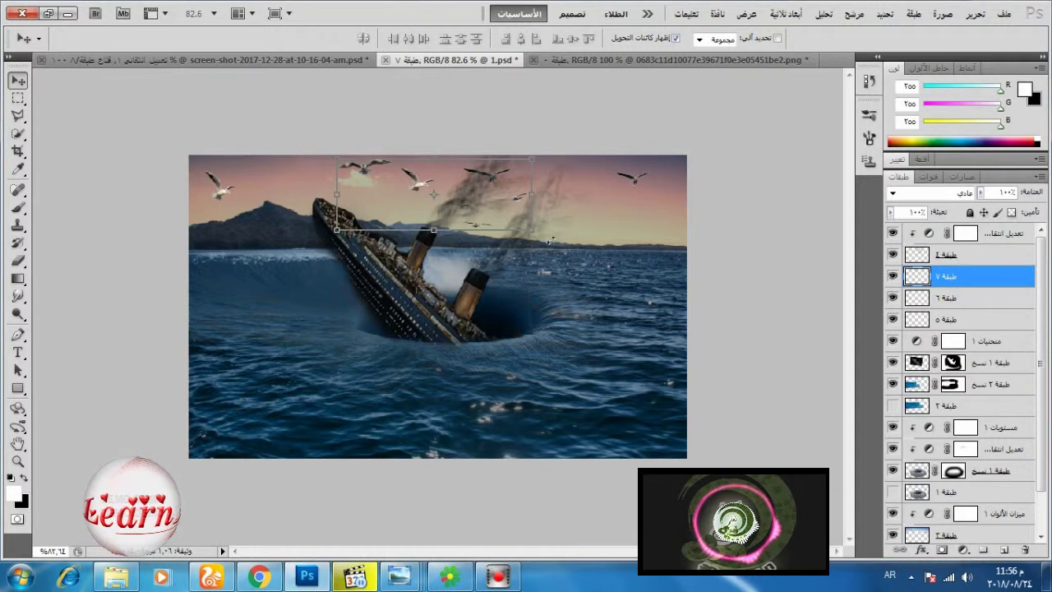
{"action": "left_click", "coordinate": [893, 255]}
{"action": "left_click", "coordinate": [892, 254]}
{"action": "left_click_drag", "start_coordinate": [534, 232], "coordinate": [609, 236]}
{"action": "left_click_drag", "start_coordinate": [333, 233], "coordinate": [375, 199]}
{"action": "left_click", "coordinate": [539, 39]}
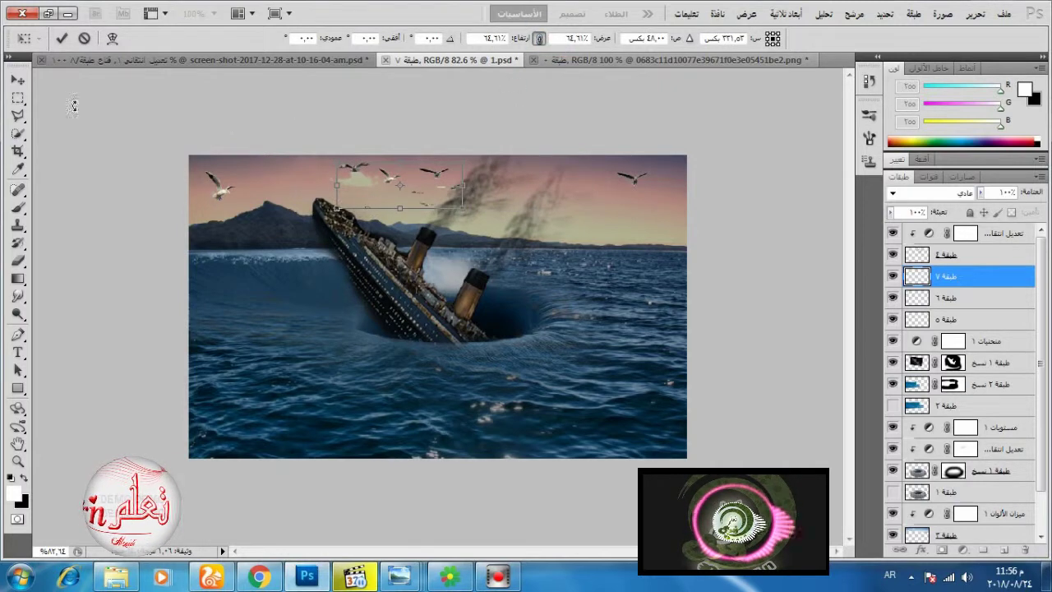
{"action": "left_click", "coordinate": [62, 38]}
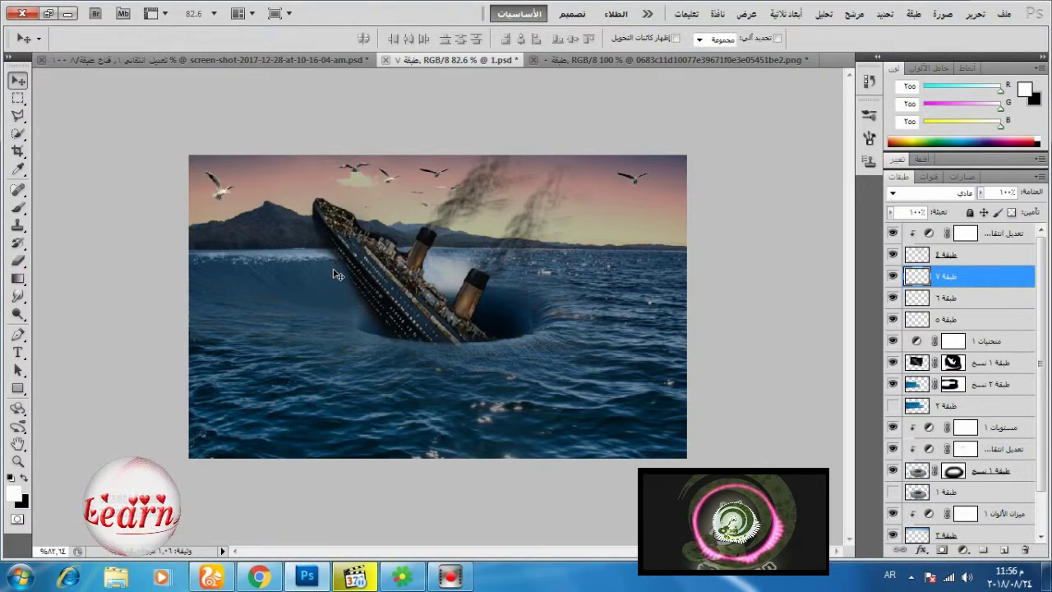
Step: Compare the image with and without the smoke's Selective Color and the Curves adjustment, and move the Curves layer to the top of the stack
{"action": "key", "text": "ctrl+0"}
{"action": "scroll", "coordinate": [413, 281], "scroll_direction": "down", "scroll_amount": 3}
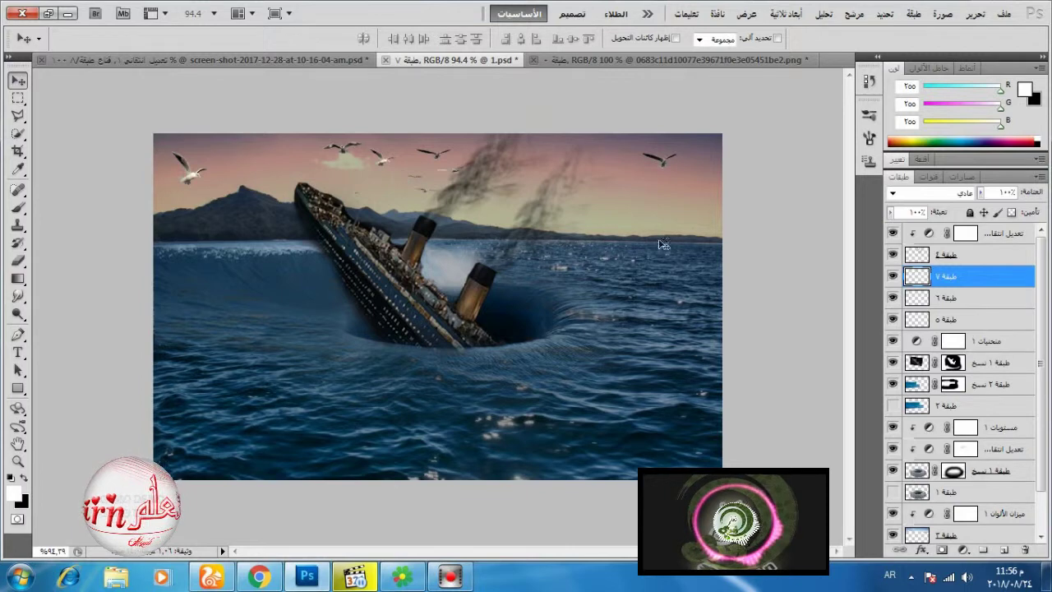
{"action": "left_click", "coordinate": [891, 235]}
{"action": "left_click", "coordinate": [891, 235]}
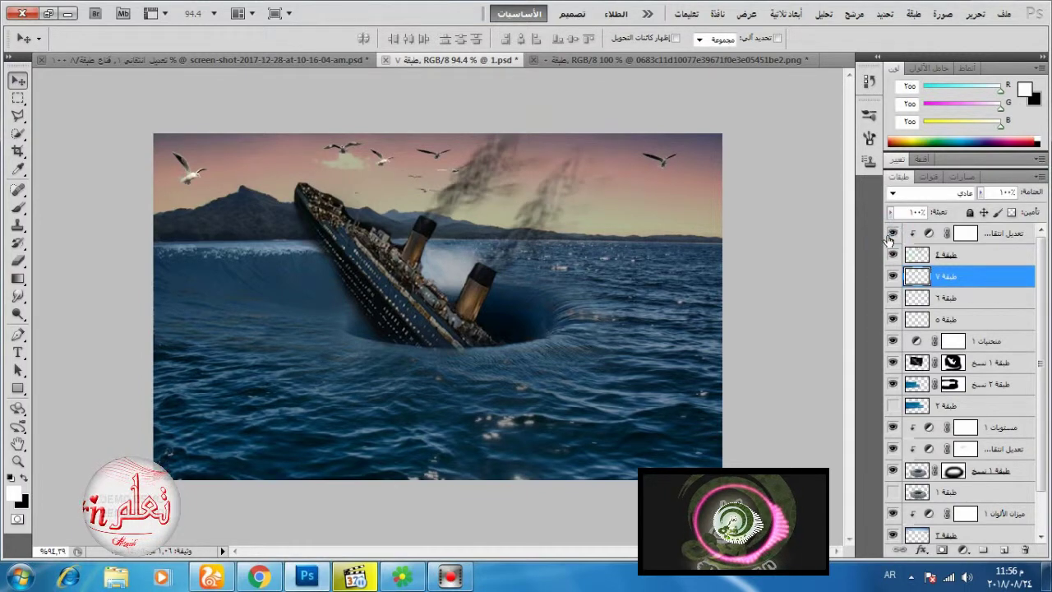
{"action": "left_click", "coordinate": [895, 343]}
{"action": "left_click", "coordinate": [895, 343]}
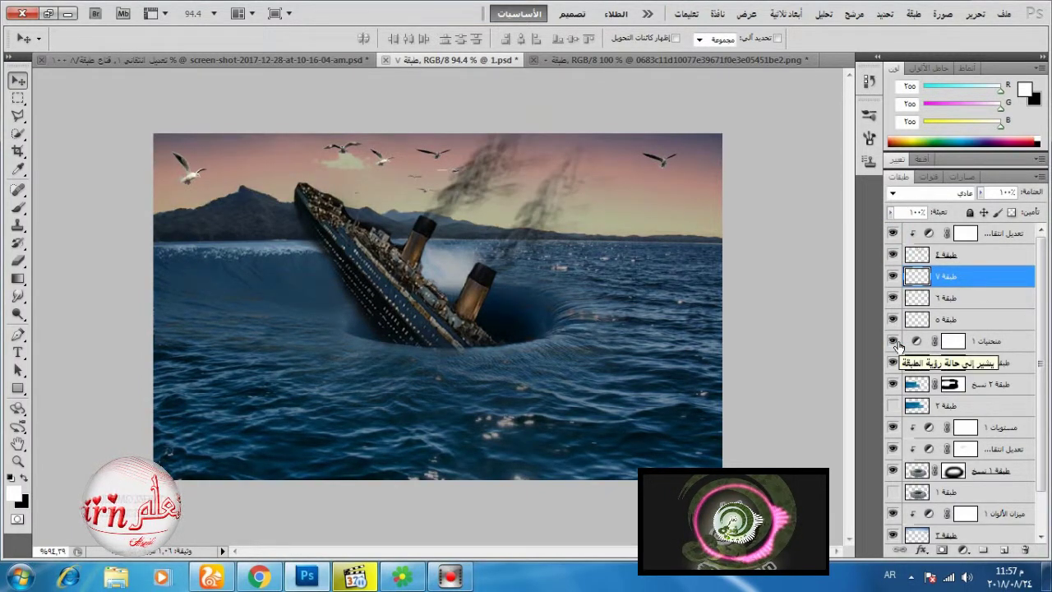
{"action": "left_click_drag", "start_coordinate": [1001, 341], "coordinate": [1011, 232]}
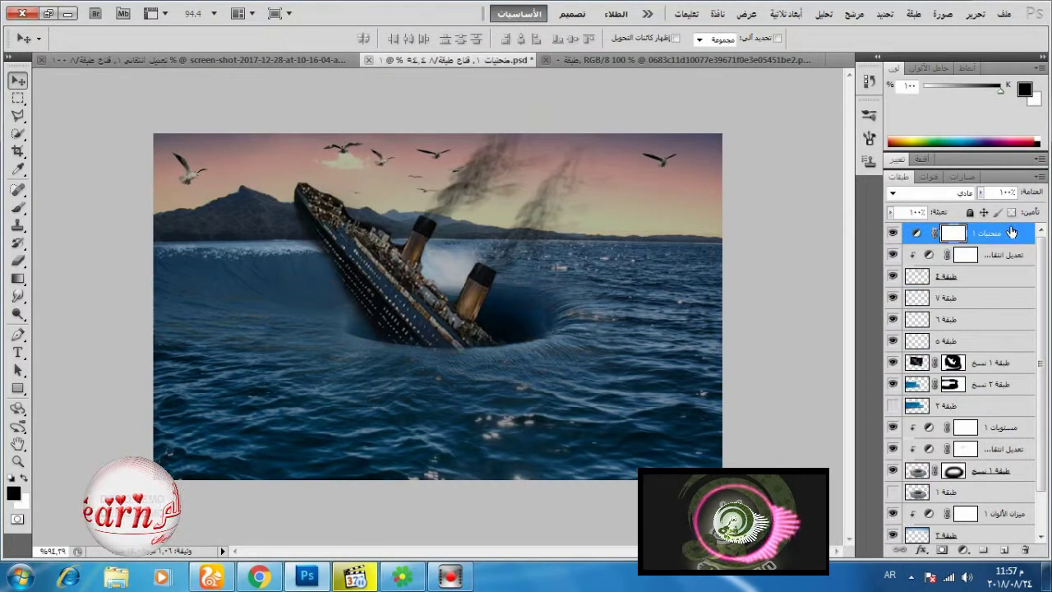
Step: Compare the composite with and without the top Curves adjustment
{"action": "left_click", "coordinate": [894, 235]}
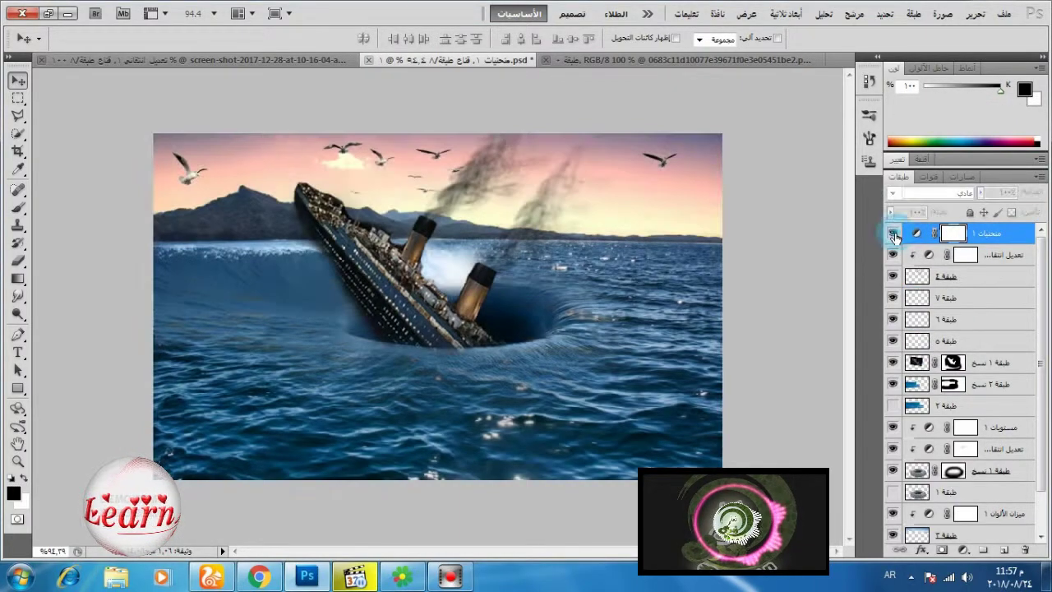
{"action": "left_click", "coordinate": [893, 235]}
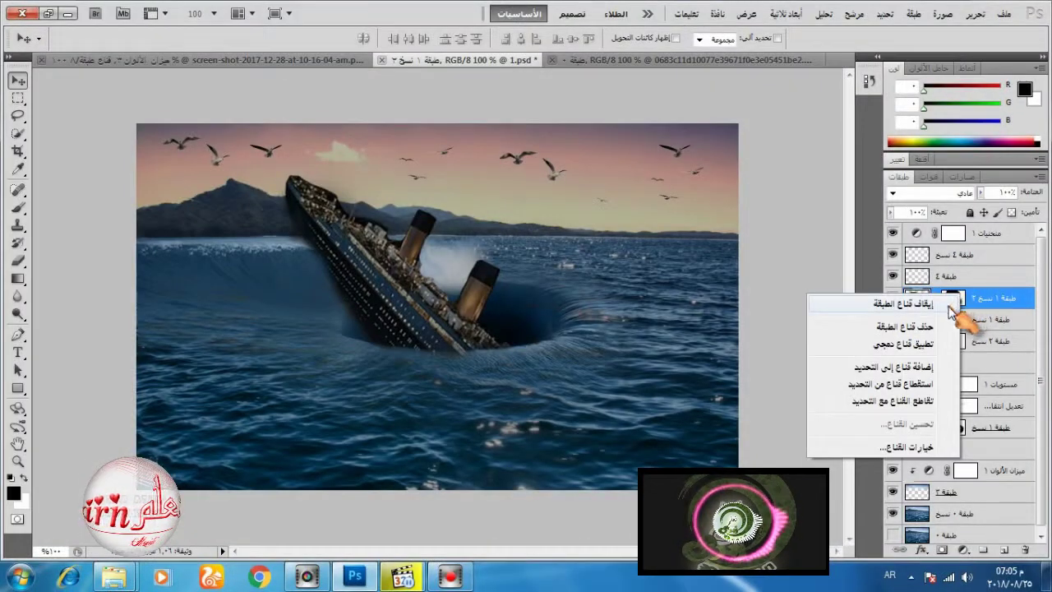
Step: Apply the layer mask of the second ship copy permanently, load the layer's outline as a selection and clear it
{"action": "left_click", "coordinate": [904, 343]}
{"action": "left_click", "coordinate": [917, 299], "text": "ctrl"}
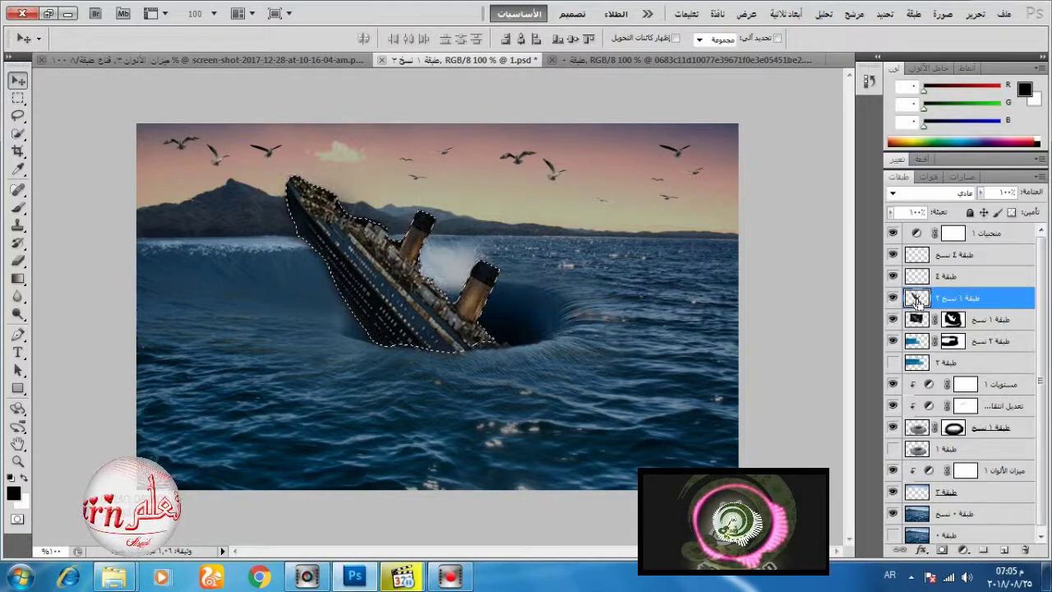
{"action": "key", "text": "ctrl+d"}
Step: Flip the second ship copy vertically and place it below the ship as its reflection in the water
{"action": "left_click", "coordinate": [975, 14]}
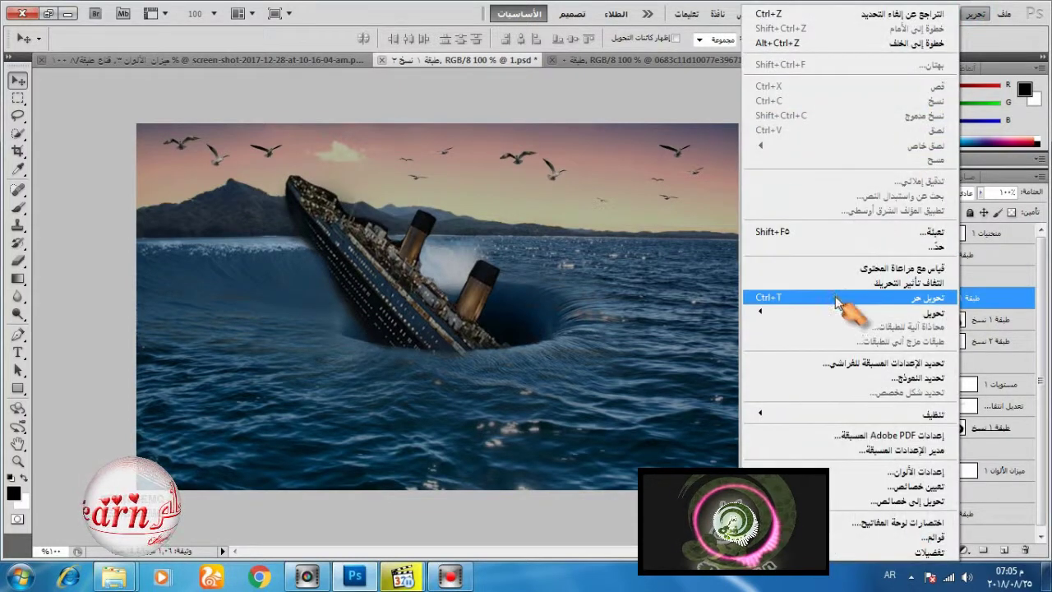
{"action": "left_click", "coordinate": [907, 301]}
{"action": "right_click", "coordinate": [481, 284]}
{"action": "left_click", "coordinate": [458, 516]}
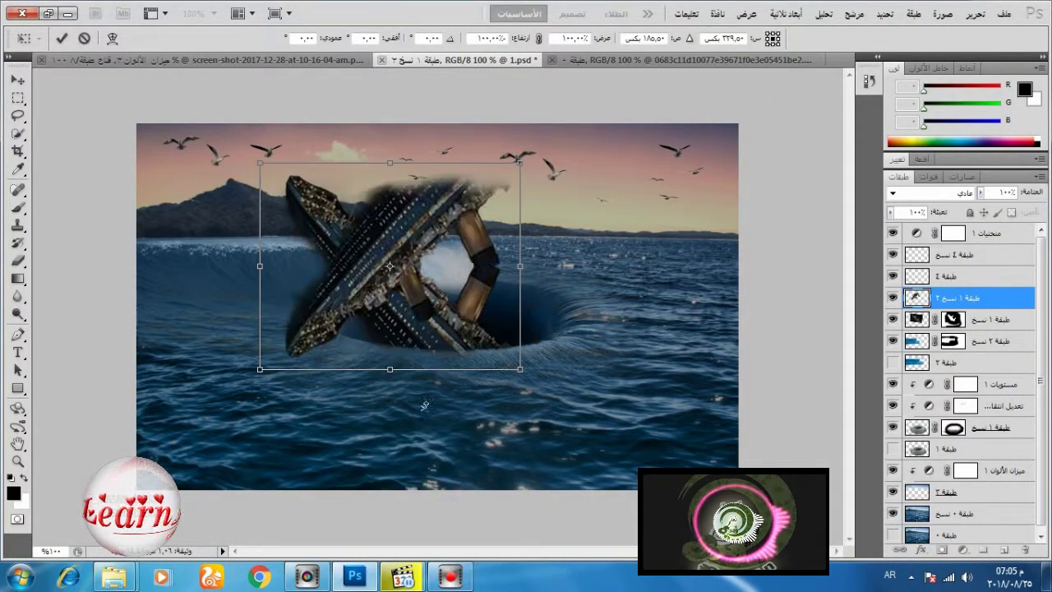
{"action": "left_click_drag", "start_coordinate": [462, 289], "coordinate": [465, 456]}
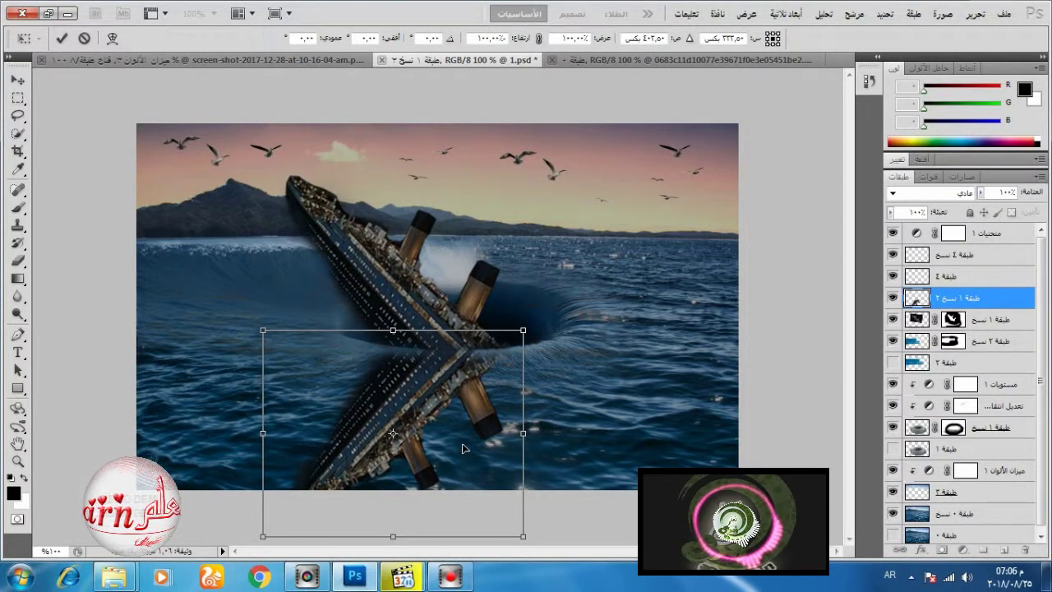
{"action": "left_click", "coordinate": [62, 38]}
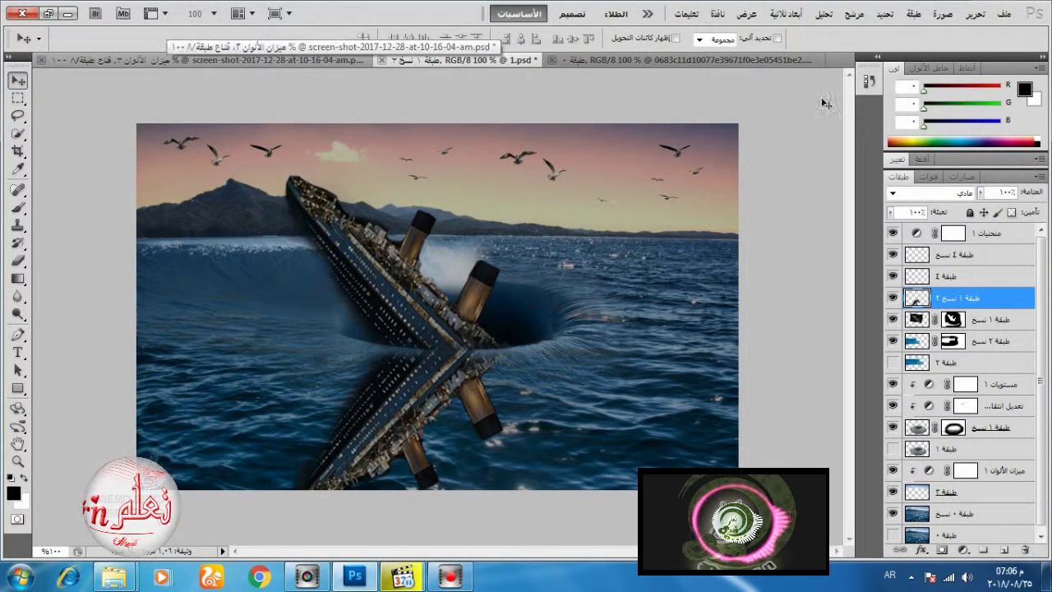
Step: Apply a Motion Blur with a distance of 11 pixels to the ship's reflection
{"action": "left_click", "coordinate": [855, 14]}
{"action": "mouse_move", "coordinate": [819, 191]}
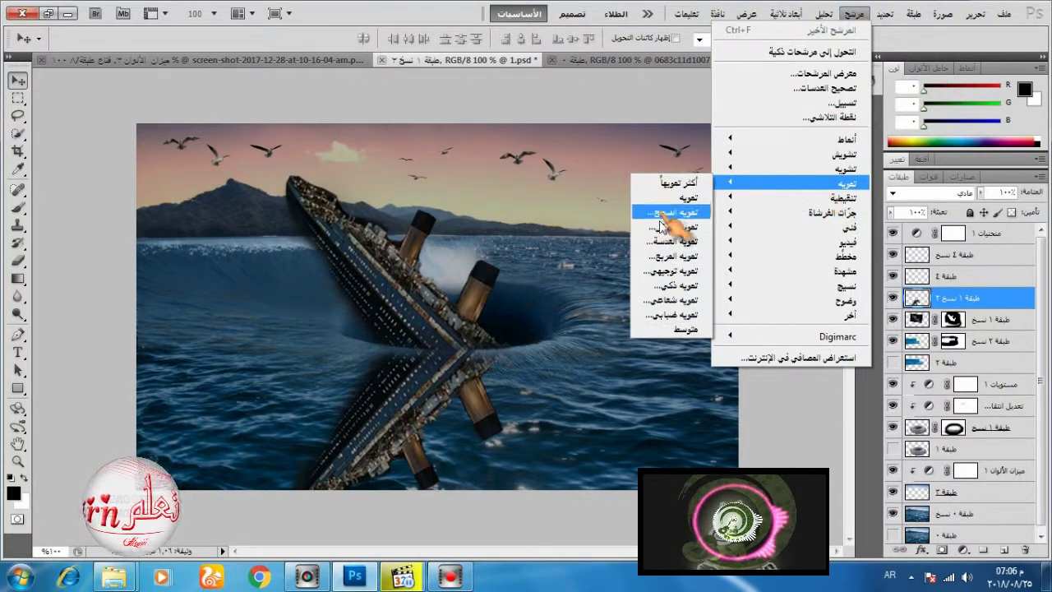
{"action": "left_click", "coordinate": [662, 270]}
{"action": "left_click_drag", "start_coordinate": [547, 88], "coordinate": [766, 107]}
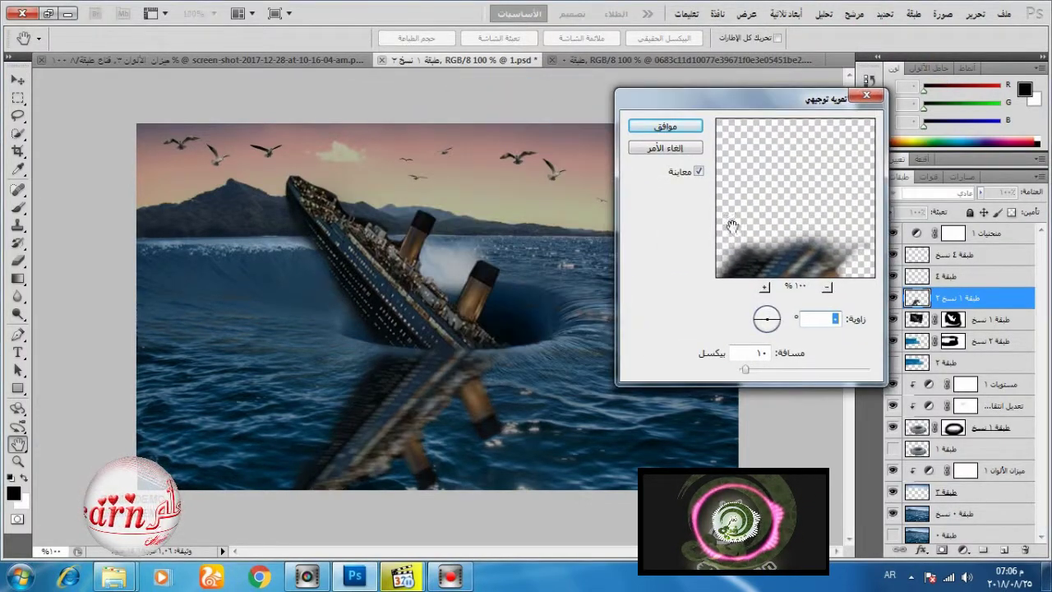
{"action": "left_click", "coordinate": [748, 369]}
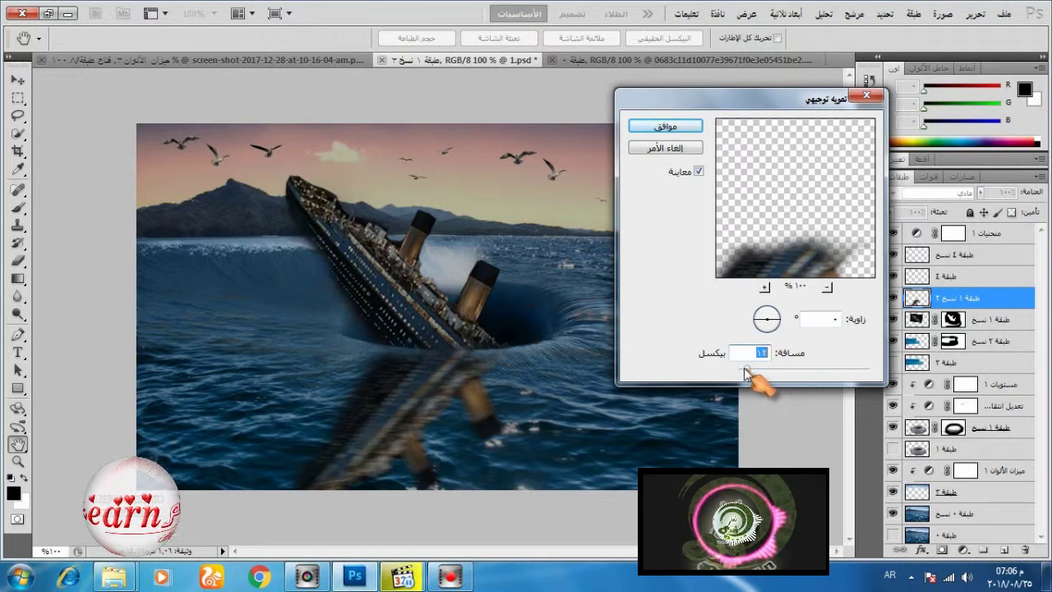
{"action": "left_click_drag", "start_coordinate": [750, 373], "coordinate": [747, 372]}
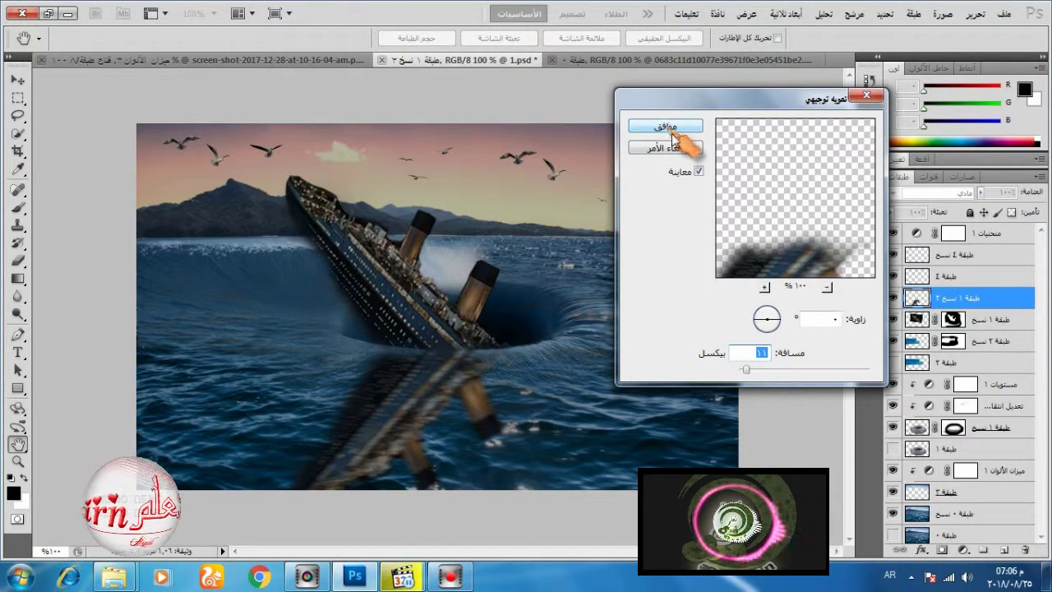
{"action": "left_click", "coordinate": [698, 171]}
{"action": "left_click", "coordinate": [698, 171]}
{"action": "left_click", "coordinate": [691, 128]}
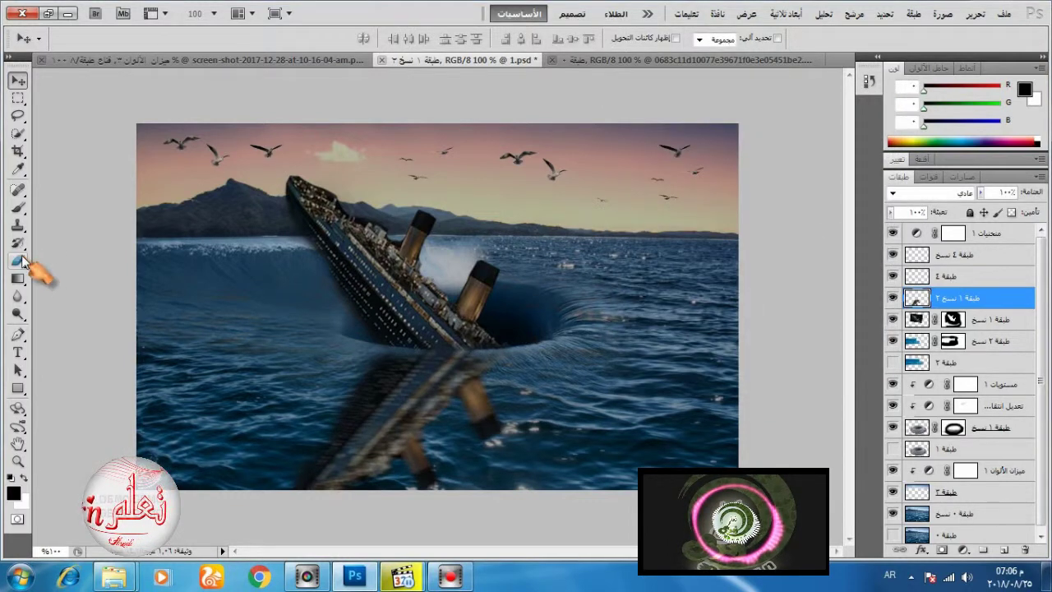
Step: Smear the reflection's funnels and hull with the Smudge tool, and lower the reflection layer's opacity to about 79%
{"action": "right_click", "coordinate": [24, 297]}
{"action": "left_click", "coordinate": [62, 325]}
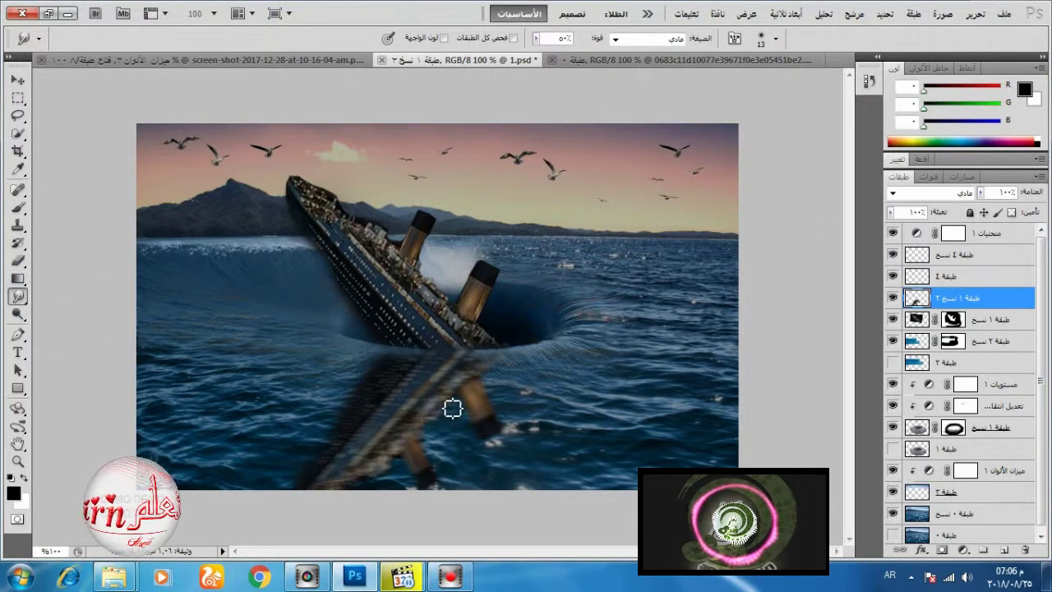
{"action": "mouse_move", "coordinate": [453, 408]}
{"action": "left_mouse_down"}
{"action": "mouse_move", "coordinate": [518, 402]}
{"action": "mouse_move", "coordinate": [487, 399]}
{"action": "mouse_move", "coordinate": [506, 413]}
{"action": "mouse_move", "coordinate": [479, 434]}
{"action": "mouse_move", "coordinate": [514, 454]}
{"action": "mouse_move", "coordinate": [488, 434]}
{"action": "left_mouse_up"}
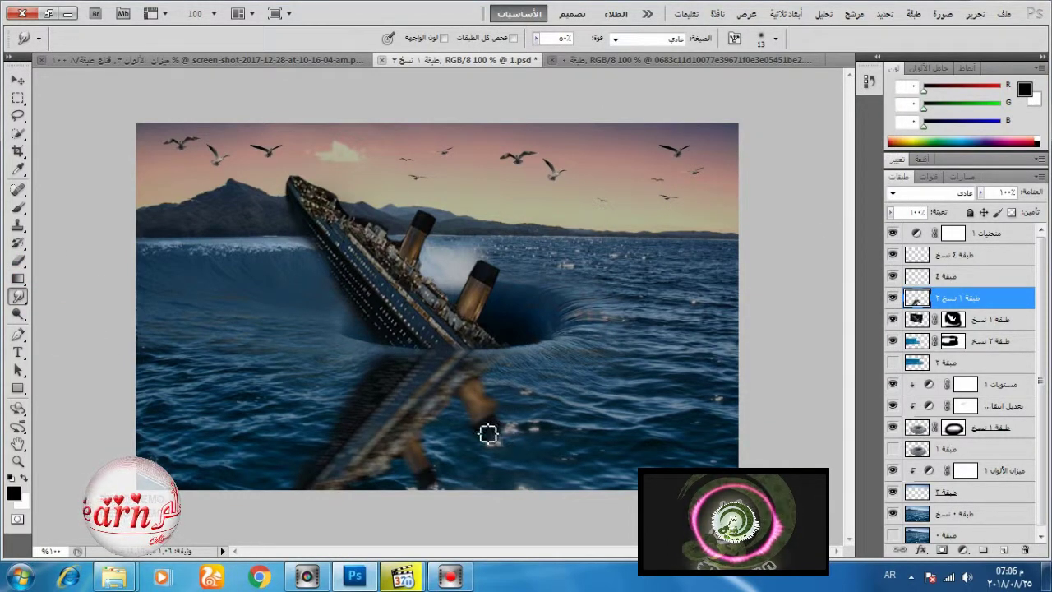
{"action": "right_click", "coordinate": [444, 470]}
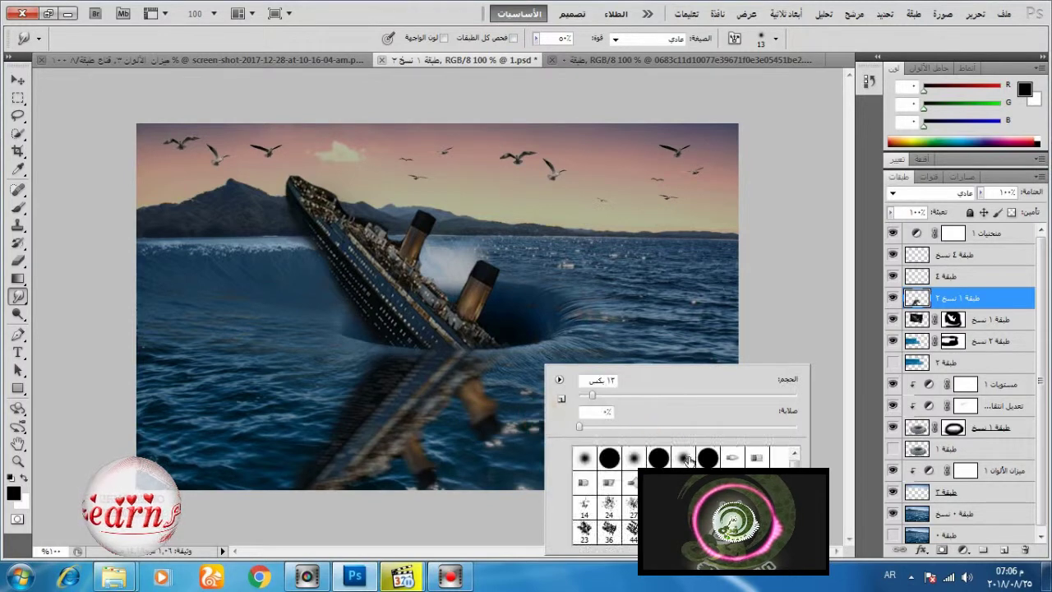
{"action": "left_click", "coordinate": [437, 453]}
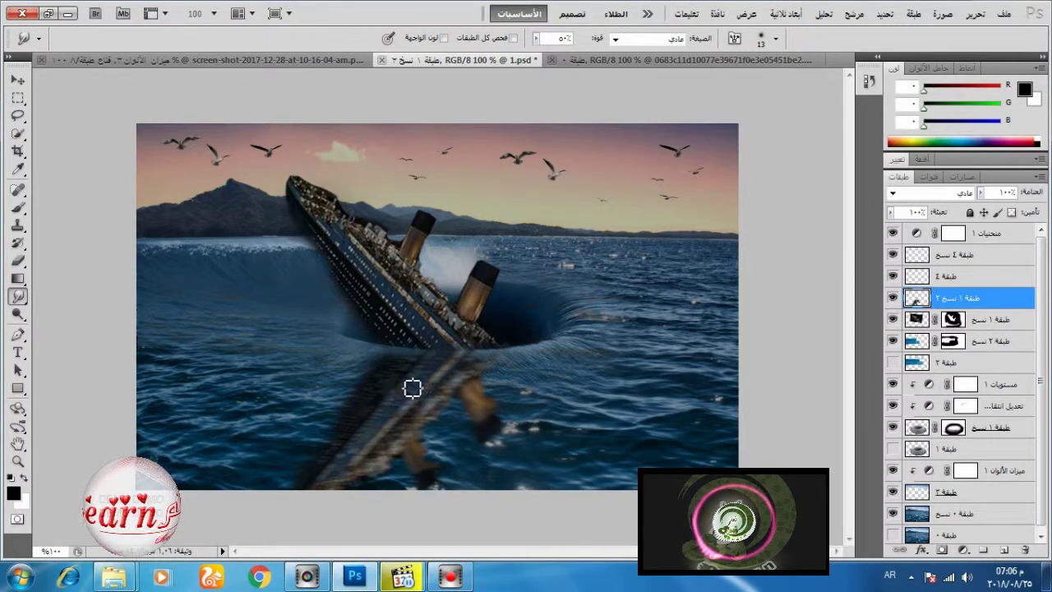
{"action": "mouse_move", "coordinate": [413, 388]}
{"action": "left_mouse_down"}
{"action": "mouse_move", "coordinate": [317, 465]}
{"action": "mouse_move", "coordinate": [378, 392]}
{"action": "mouse_move", "coordinate": [436, 388]}
{"action": "mouse_move", "coordinate": [386, 399]}
{"action": "left_mouse_up"}
{"action": "left_click_drag", "start_coordinate": [420, 434], "coordinate": [360, 458]}
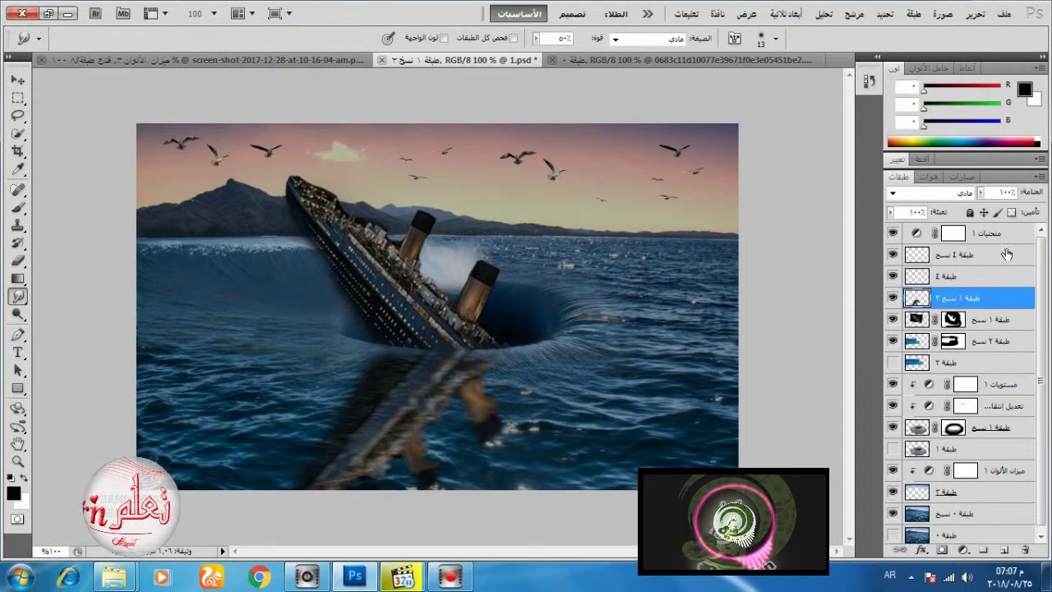
{"action": "left_click", "coordinate": [987, 193]}
{"action": "left_click_drag", "start_coordinate": [987, 215], "coordinate": [971, 212]}
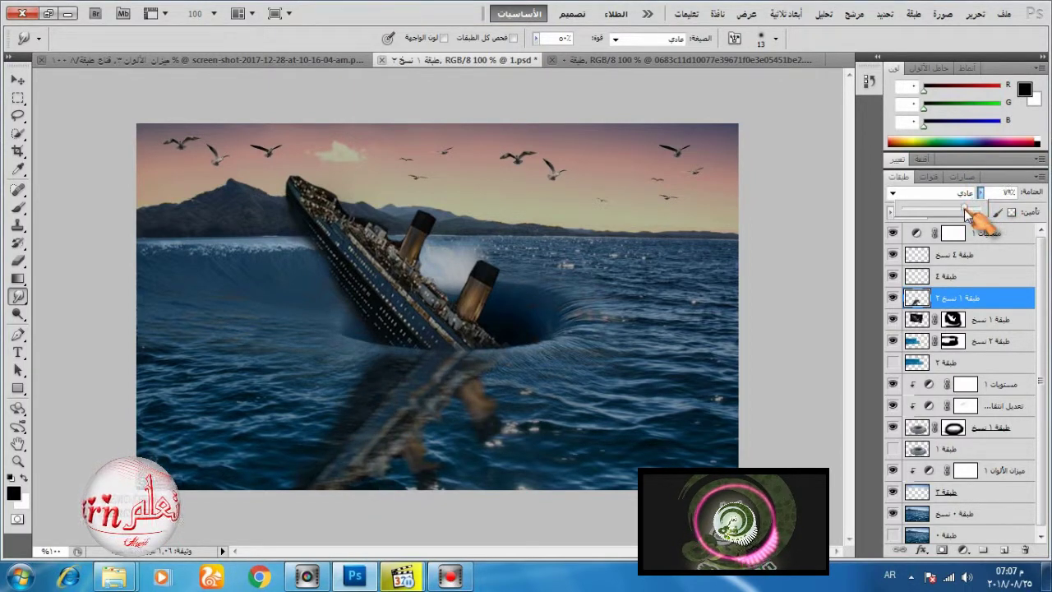
Step: Stamp all visible layers into a new top layer and add a Color Balance adjustment shifting the midtones' cyan–red value to +61
{"action": "left_click", "coordinate": [999, 236]}
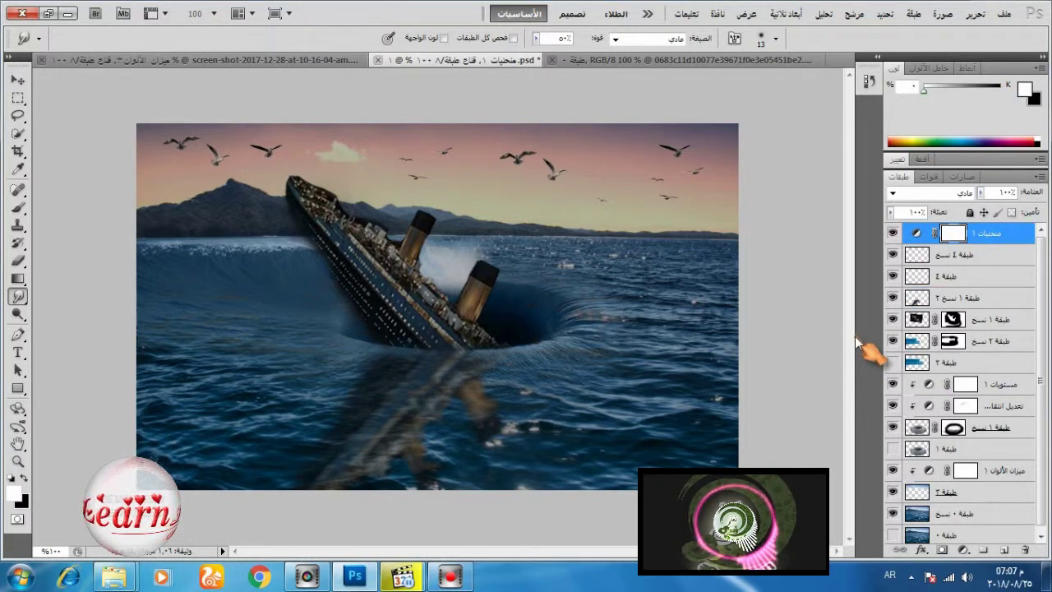
{"action": "key", "text": "ctrl+alt+shift+e"}
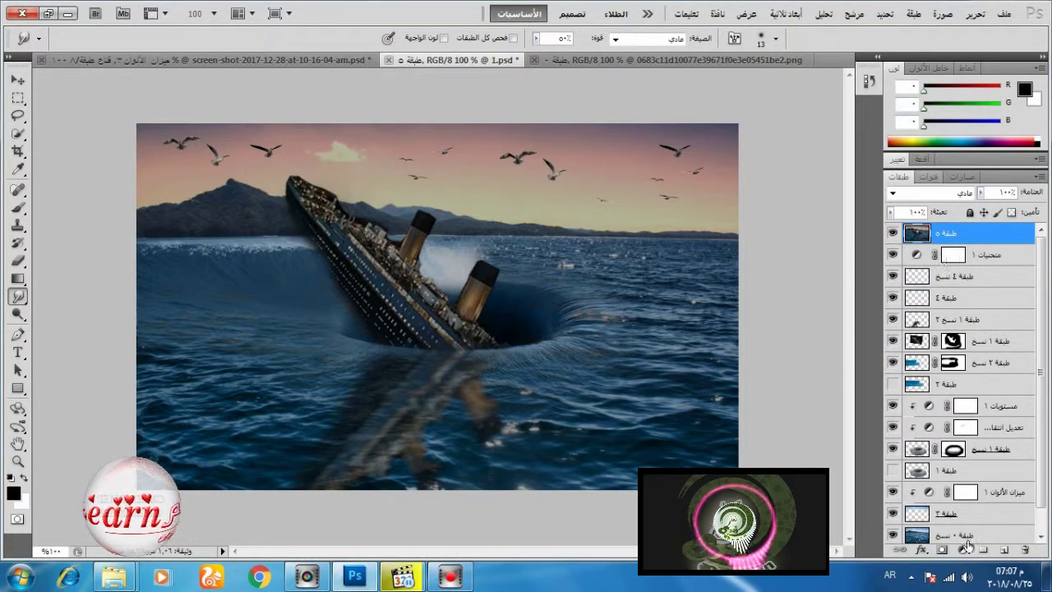
{"action": "left_click", "coordinate": [964, 552]}
{"action": "left_click", "coordinate": [928, 417]}
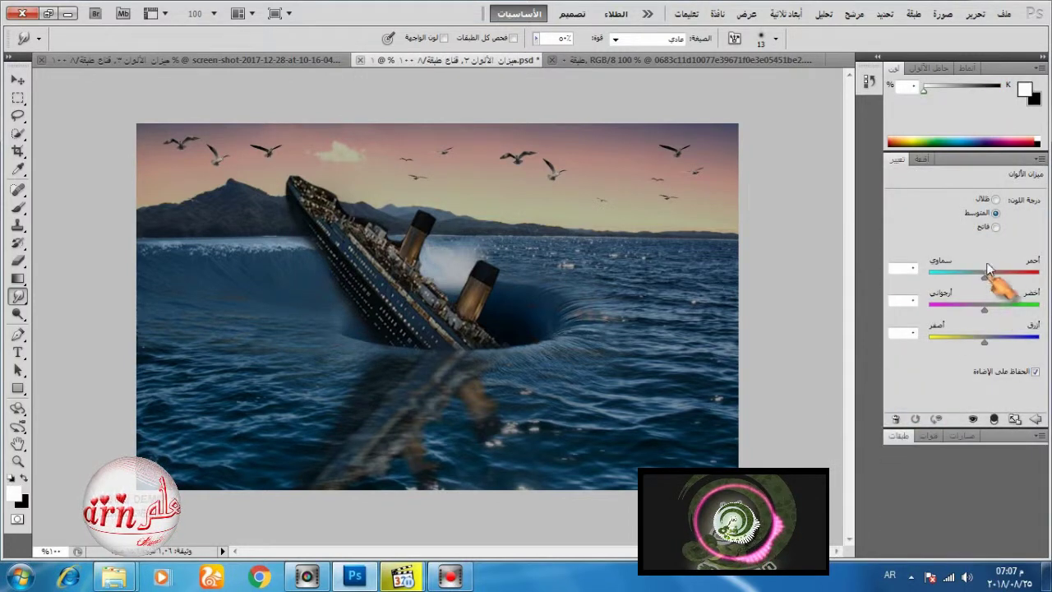
{"action": "left_click_drag", "start_coordinate": [984, 276], "coordinate": [1016, 283]}
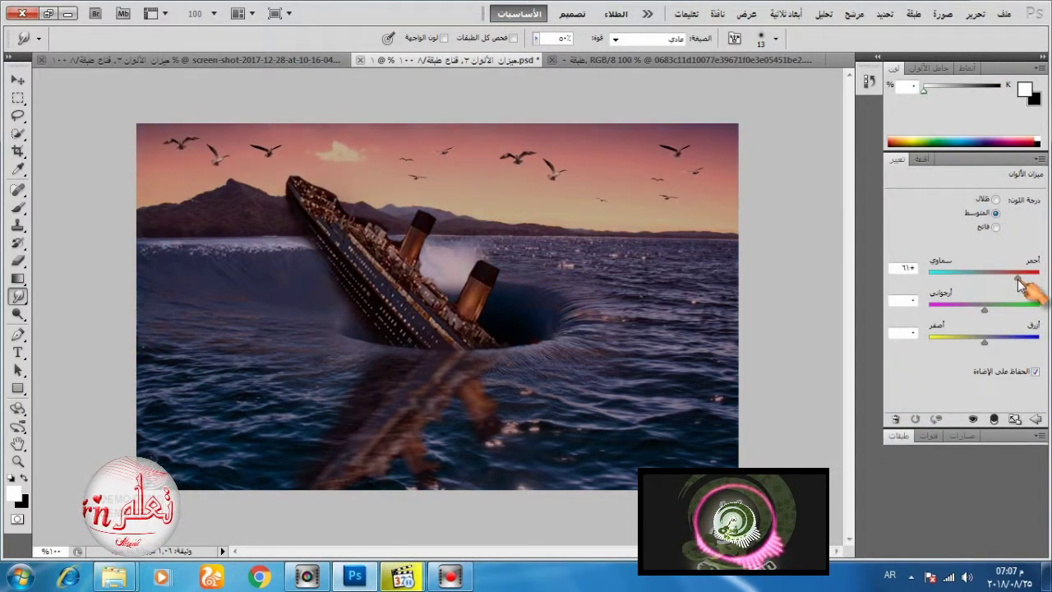
{"action": "left_click", "coordinate": [898, 440]}
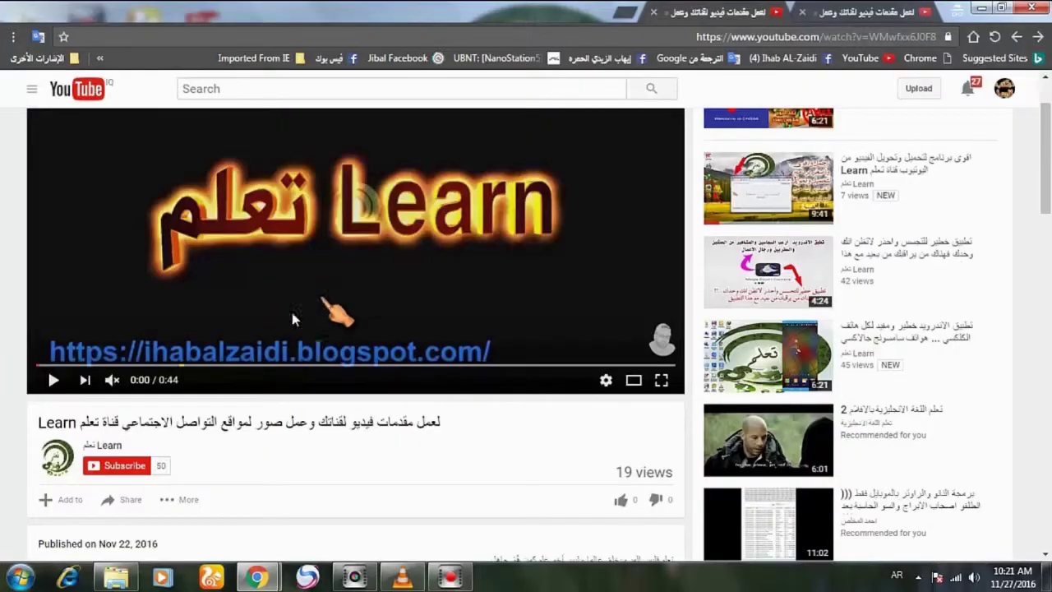
Step: Switch to YouTube, subscribe to the Learn channel and open its notification settings
{"action": "left_click", "coordinate": [121, 470]}
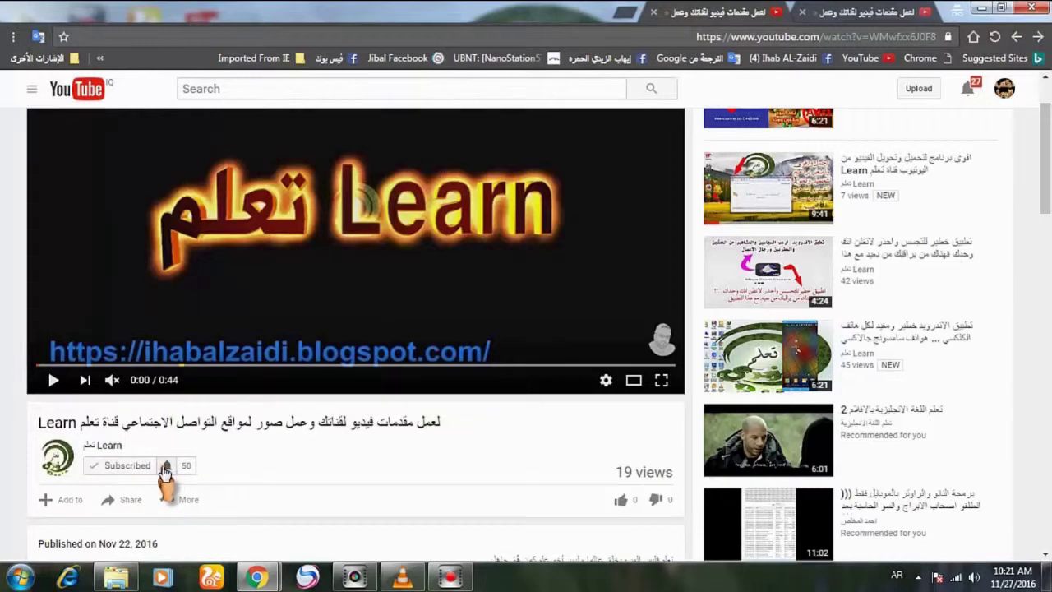
{"action": "left_click", "coordinate": [165, 465]}
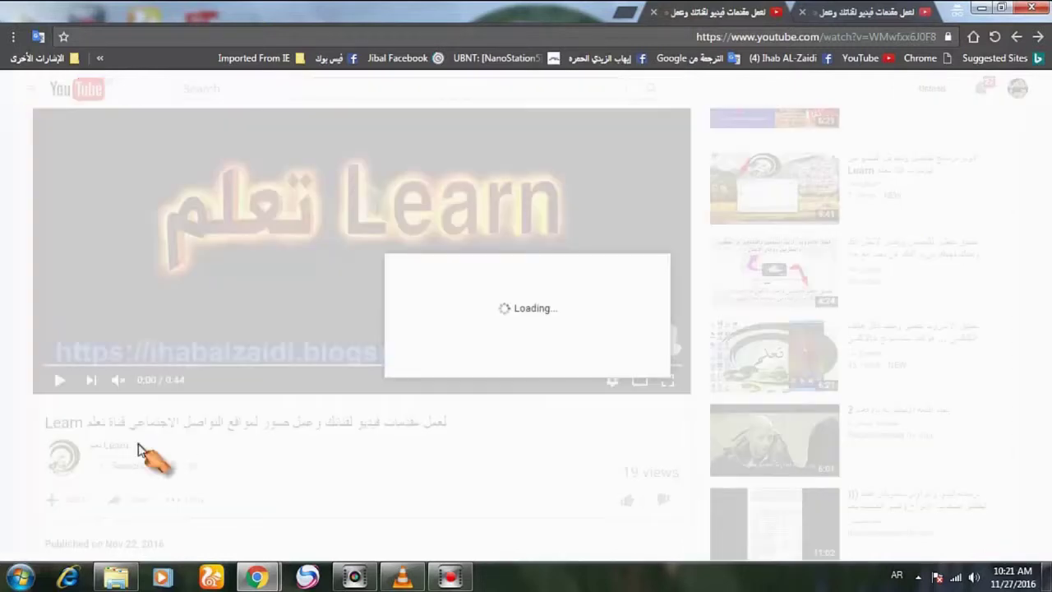